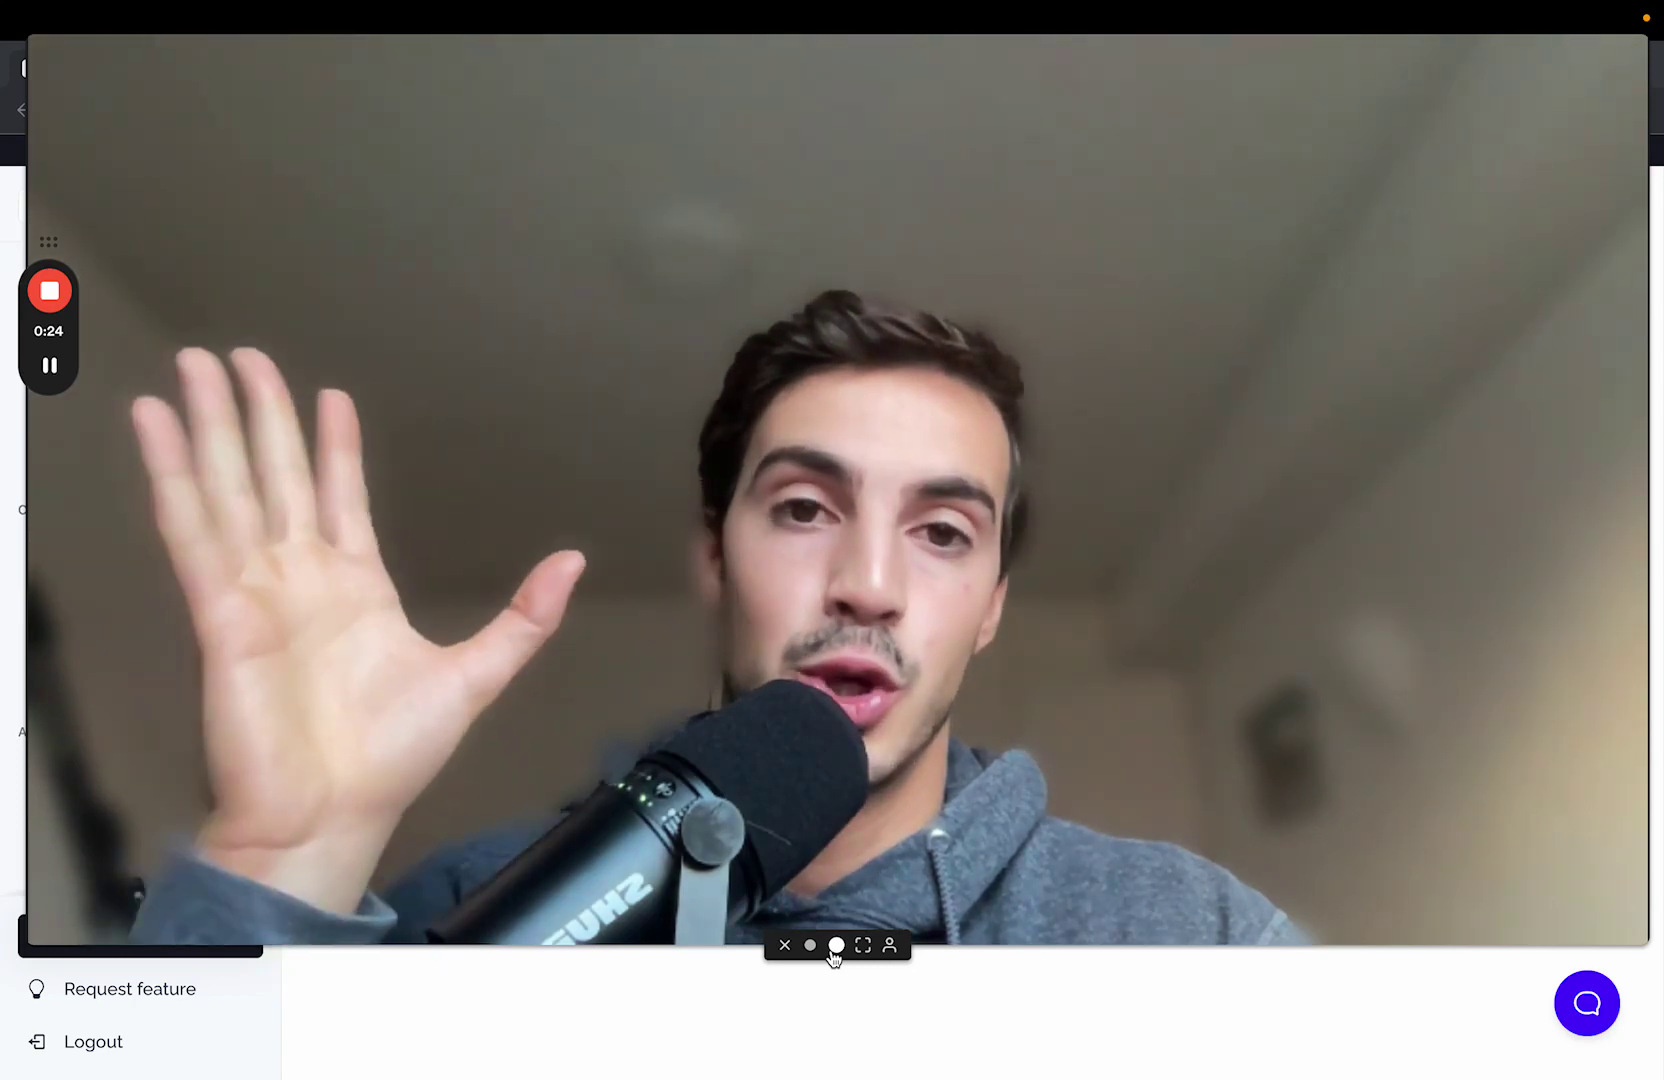
- Sketch red boxes, arrows and an underline of the Journalist AI name, then clear them
left_click(835, 945)
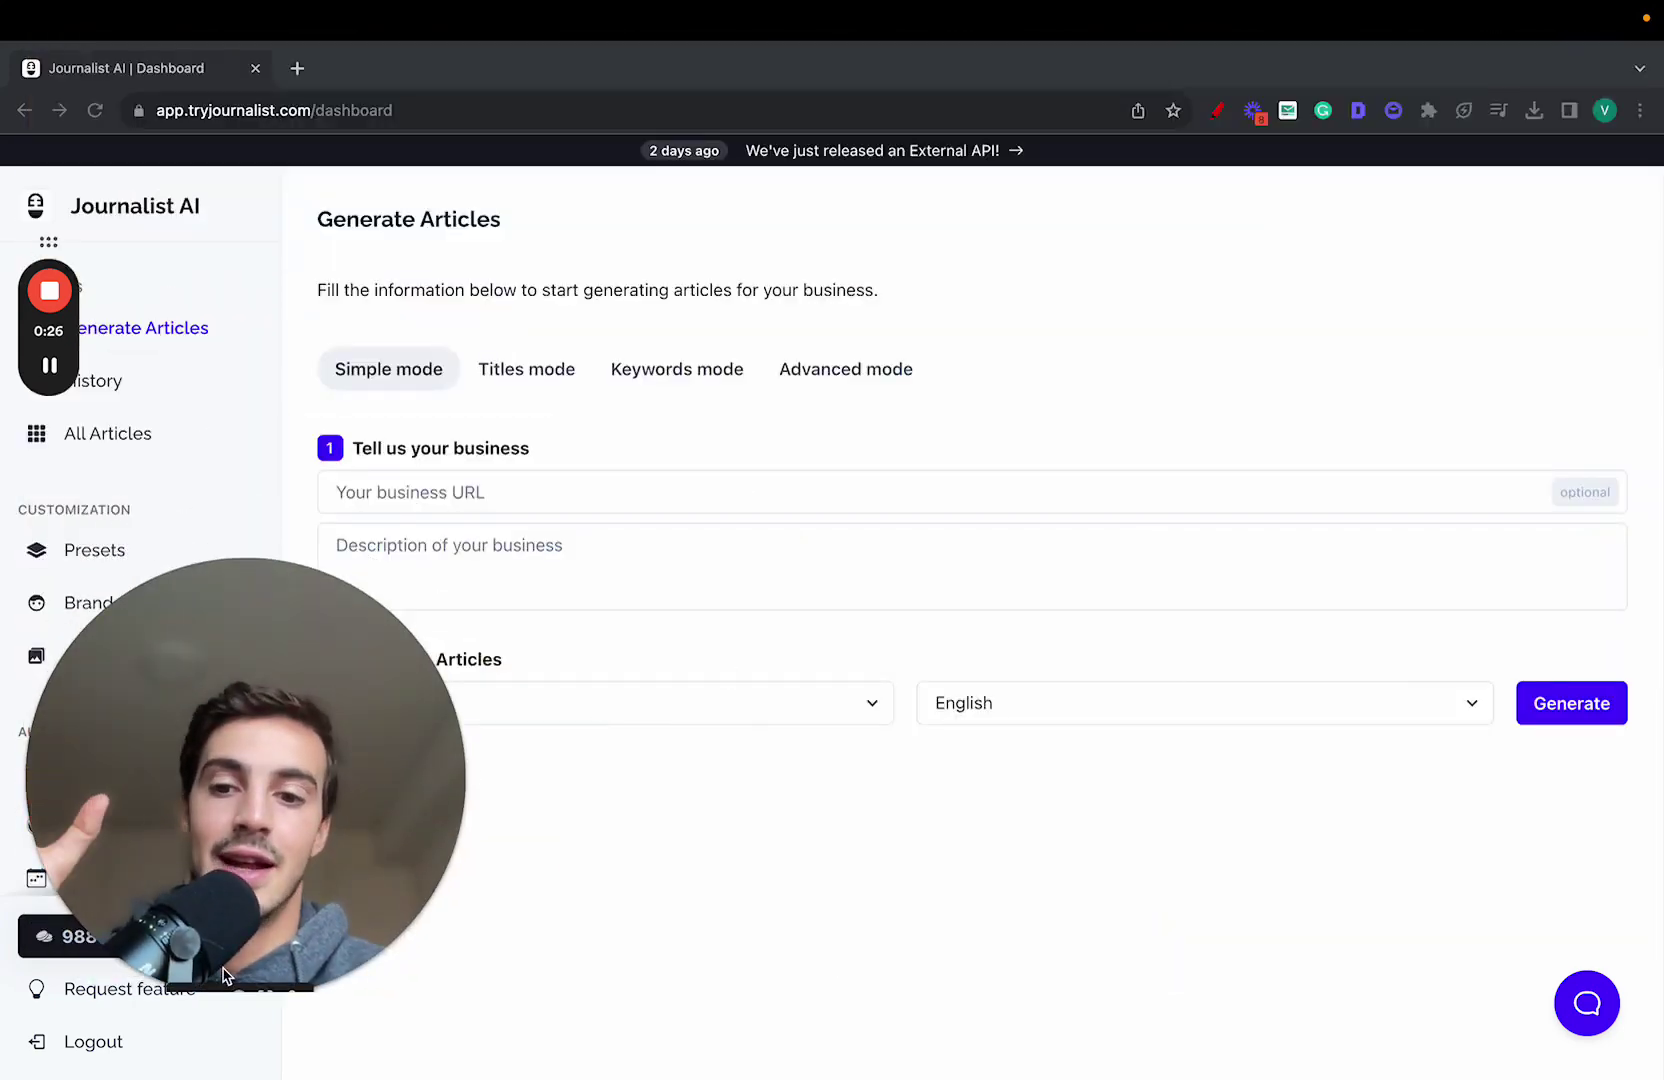
left_click(215, 958)
left_click(1216, 113)
mouse_move(642, 257)
left_mouse_down()
mouse_move(642, 757)
mouse_move(980, 824)
mouse_move(1070, 547)
mouse_move(863, 252)
mouse_move(670, 253)
left_mouse_up()
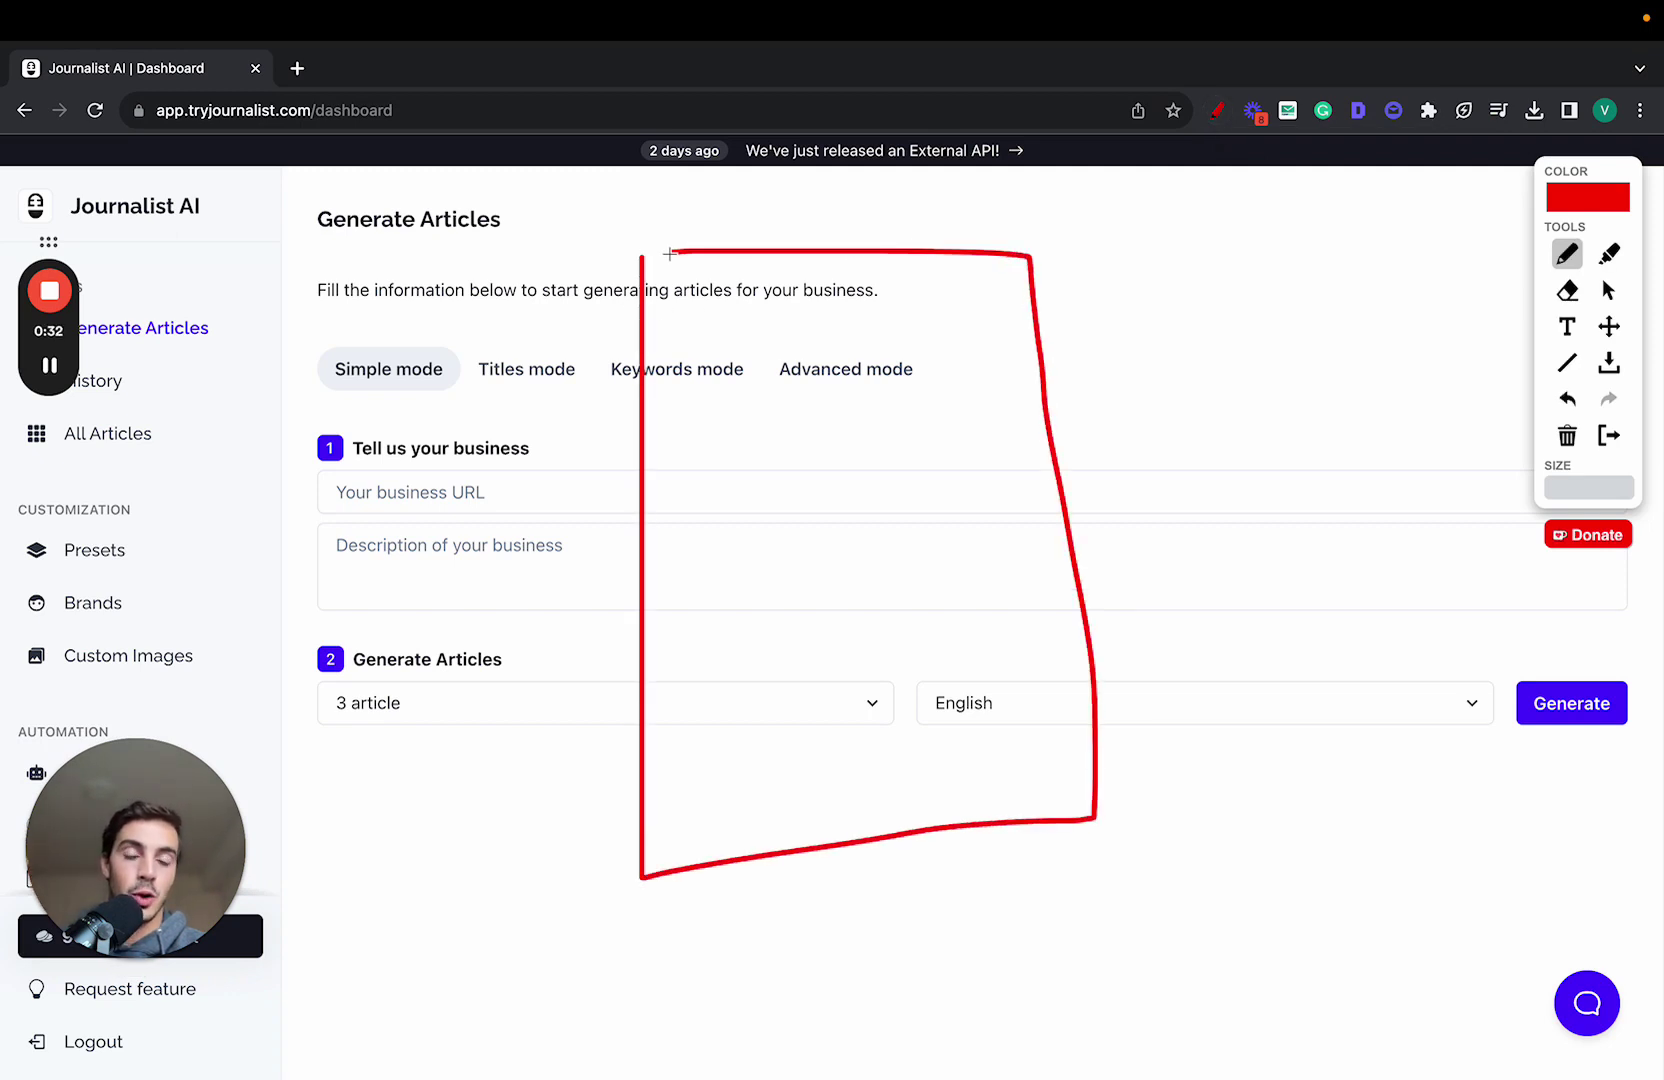
mouse_move(977, 322)
left_mouse_down()
mouse_move(1145, 258)
mouse_move(1244, 643)
mouse_move(1392, 380)
left_mouse_up()
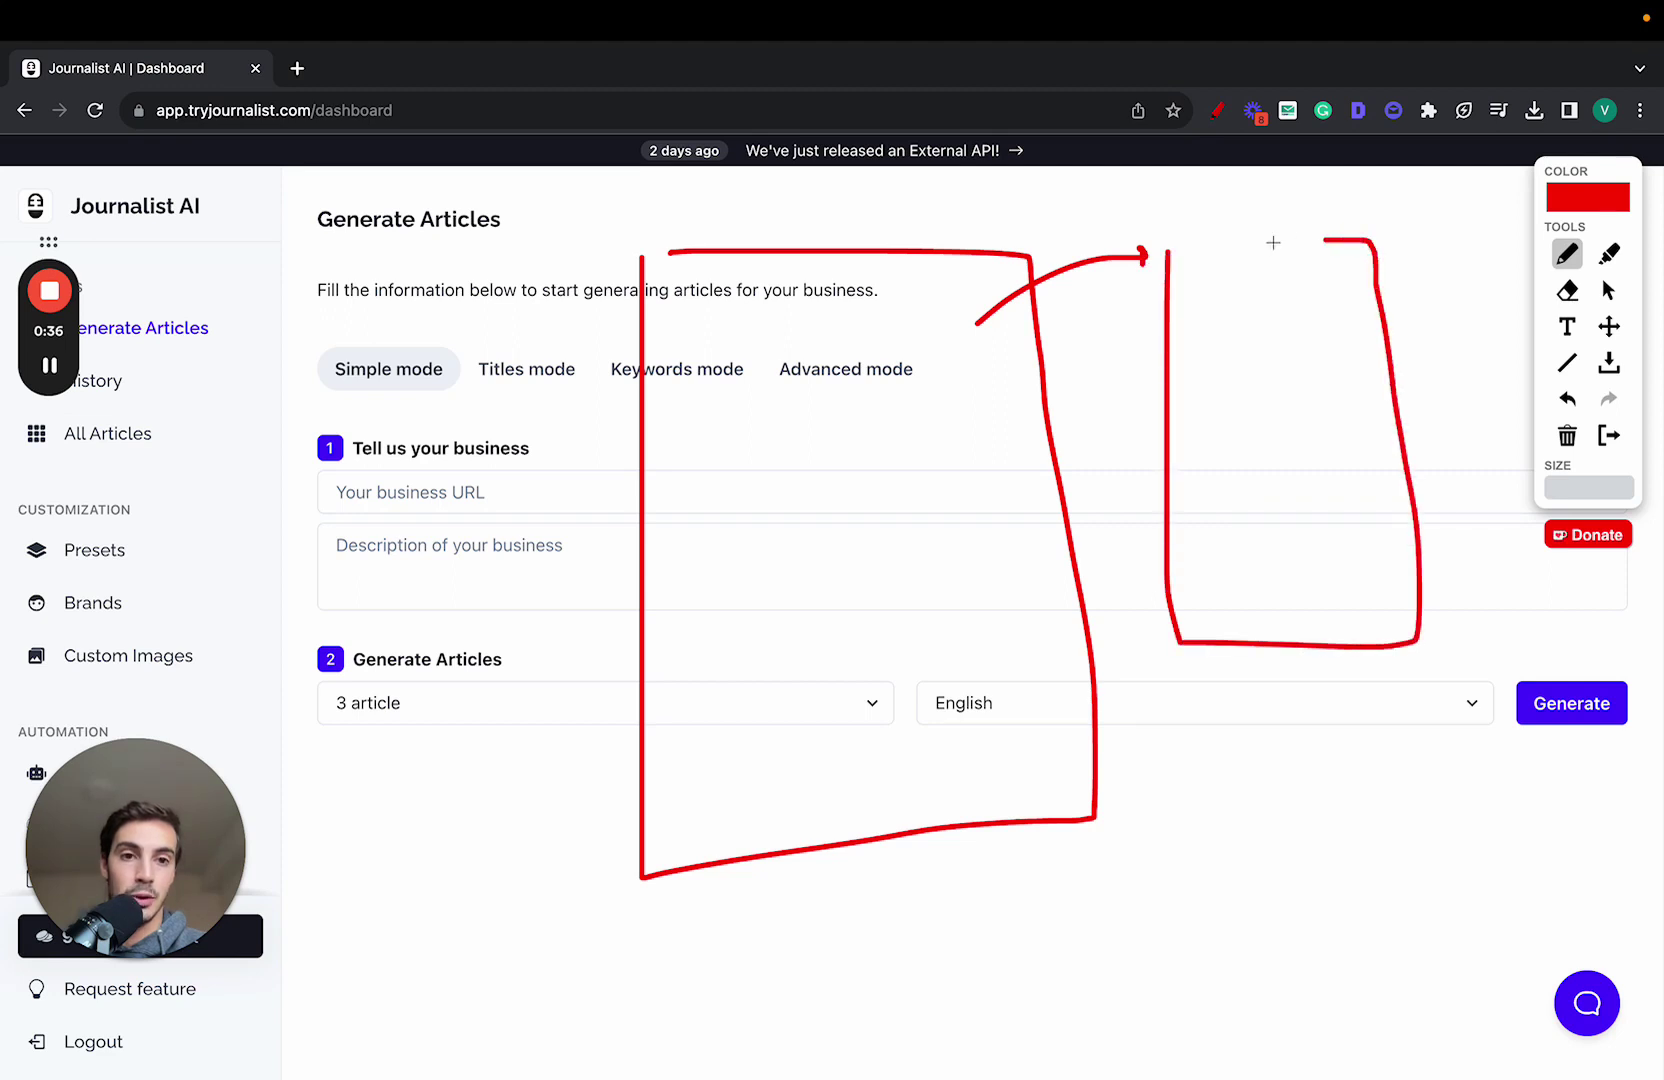
left_click_drag(1273, 242, 1182, 249)
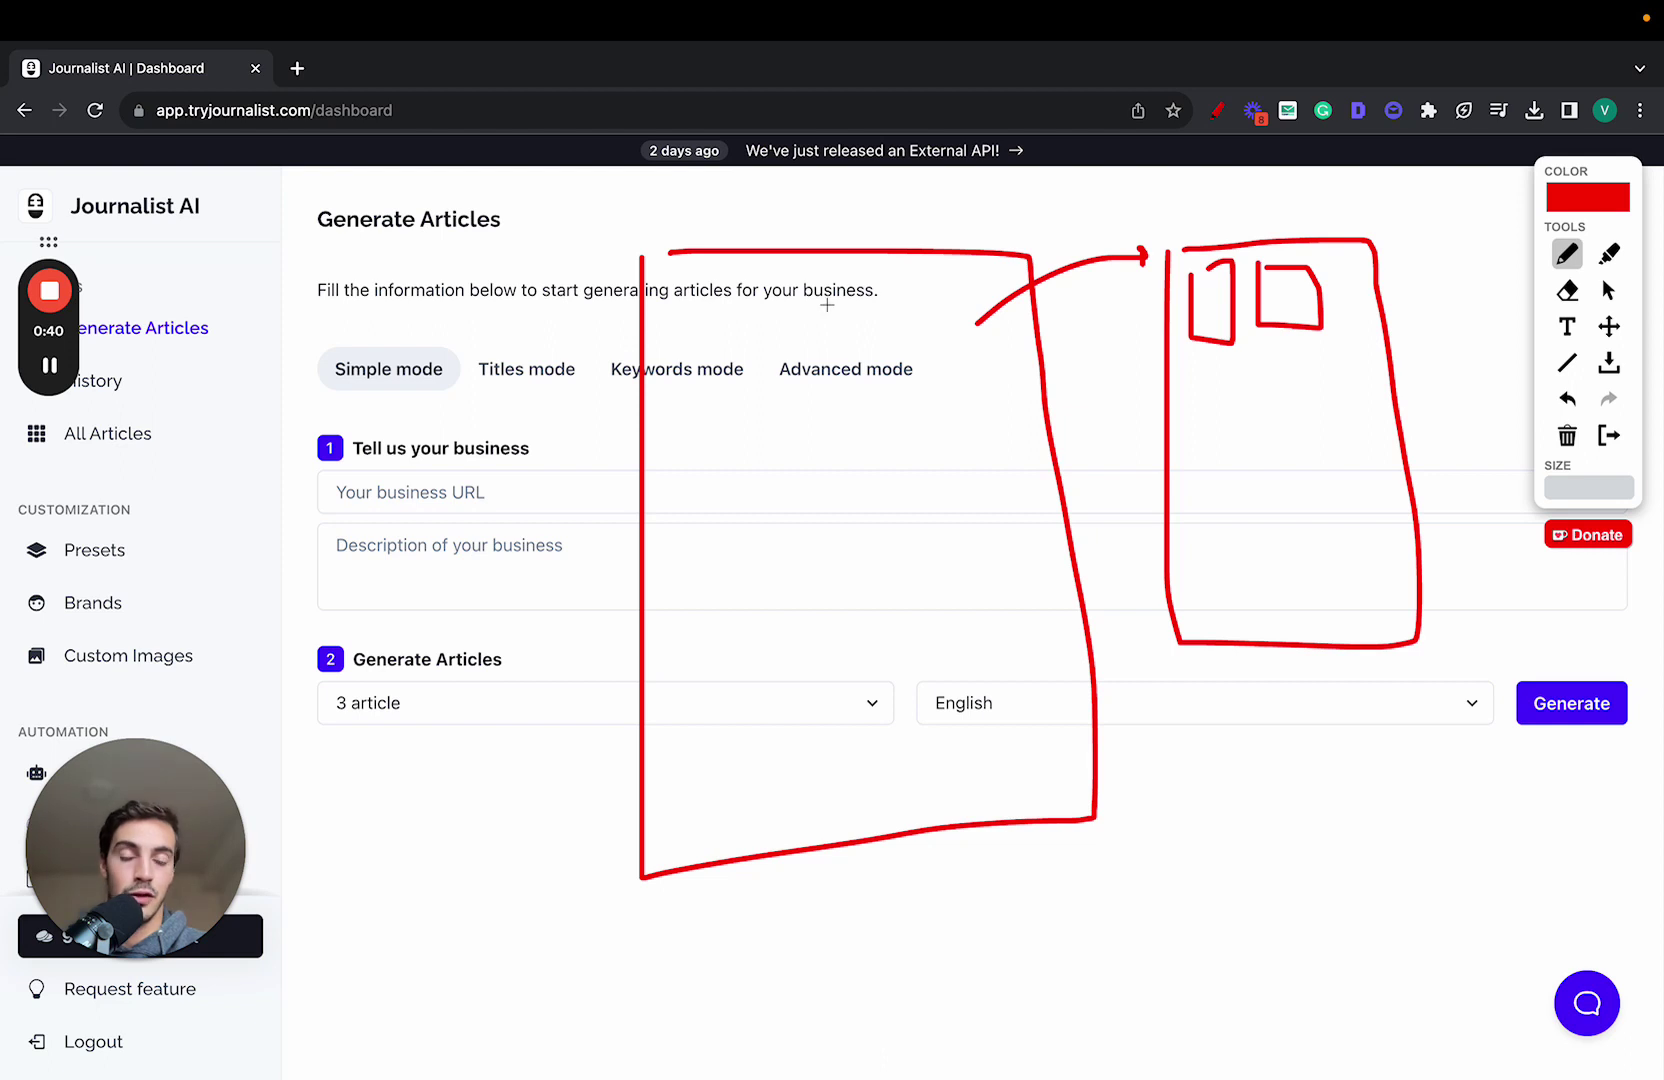
left_click_drag(827, 305, 798, 443)
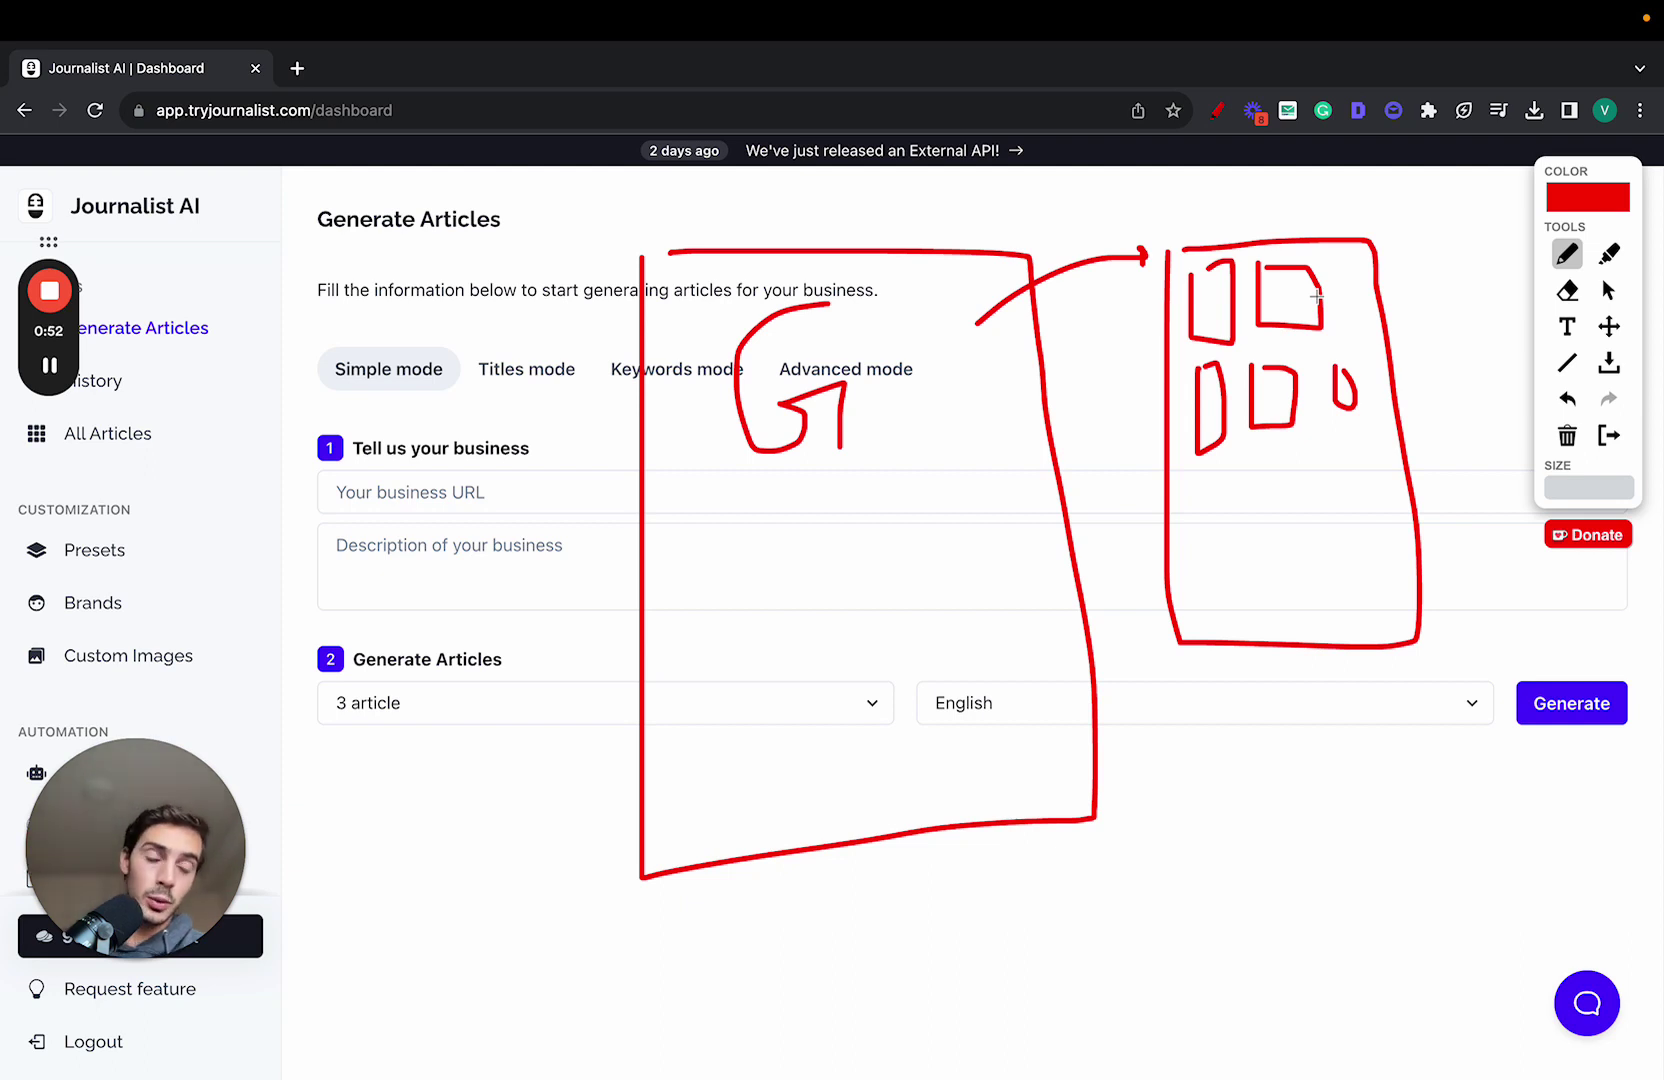
left_click_drag(1433, 237, 1282, 292)
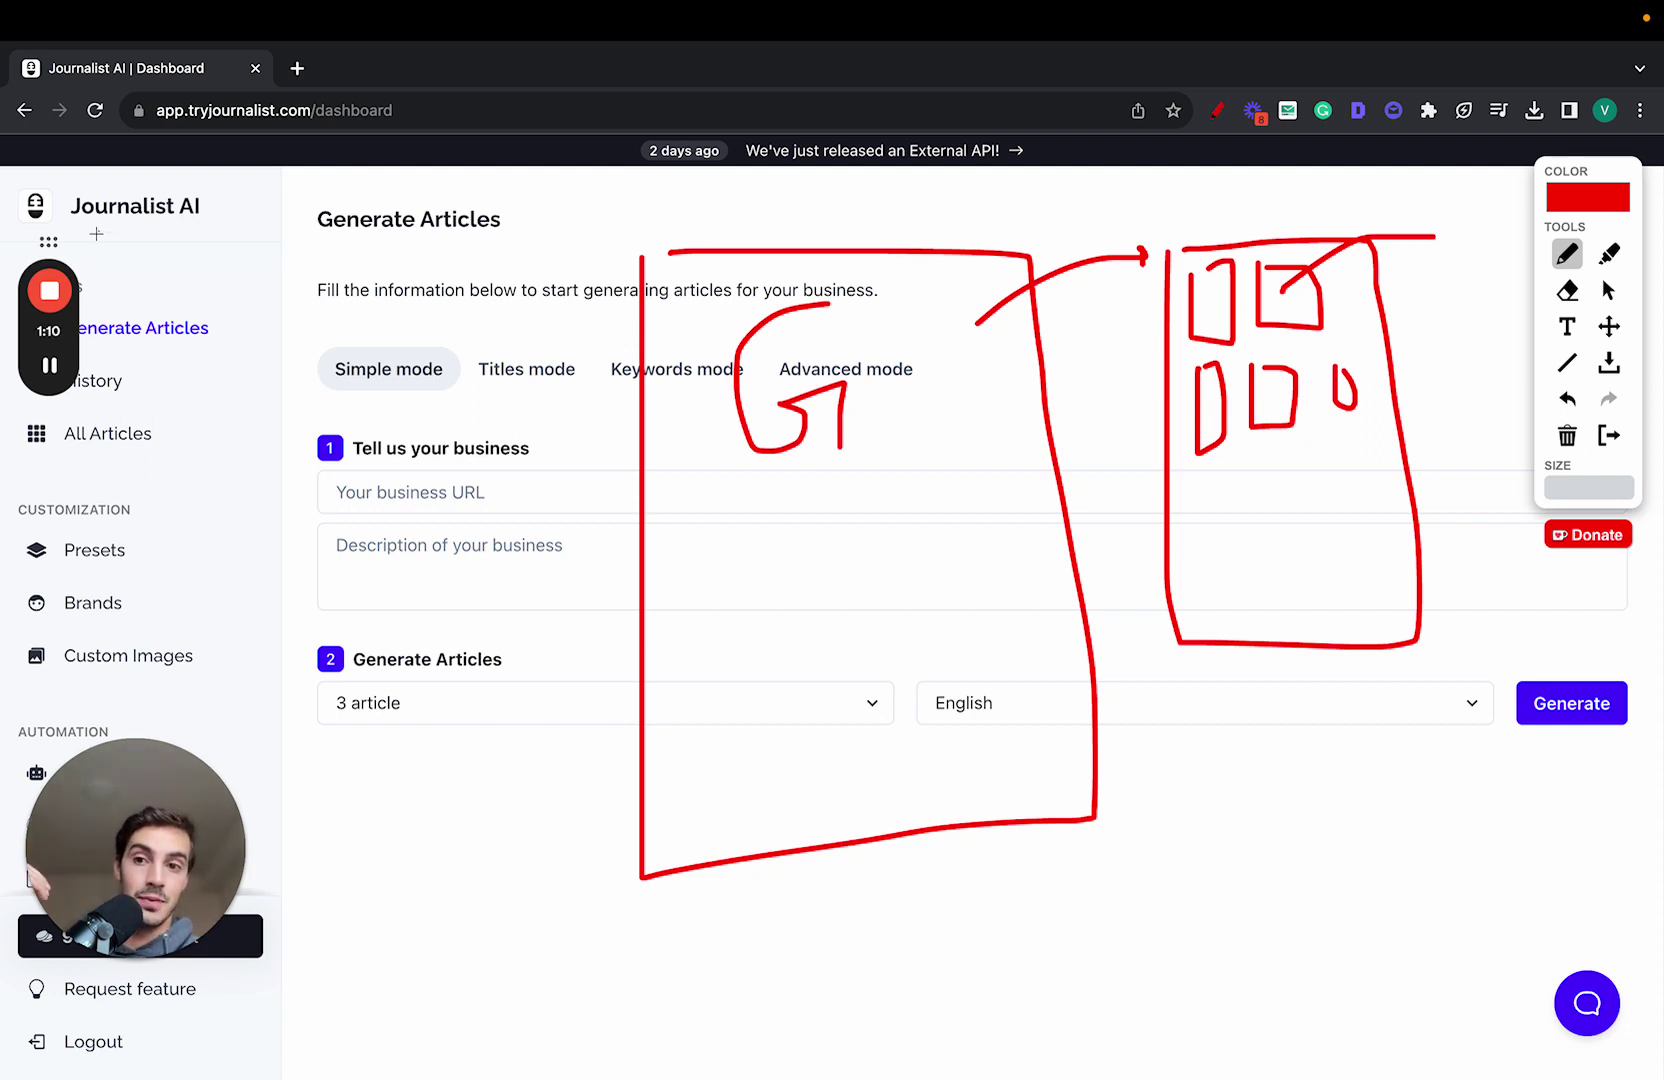
left_click_drag(96, 233, 203, 233)
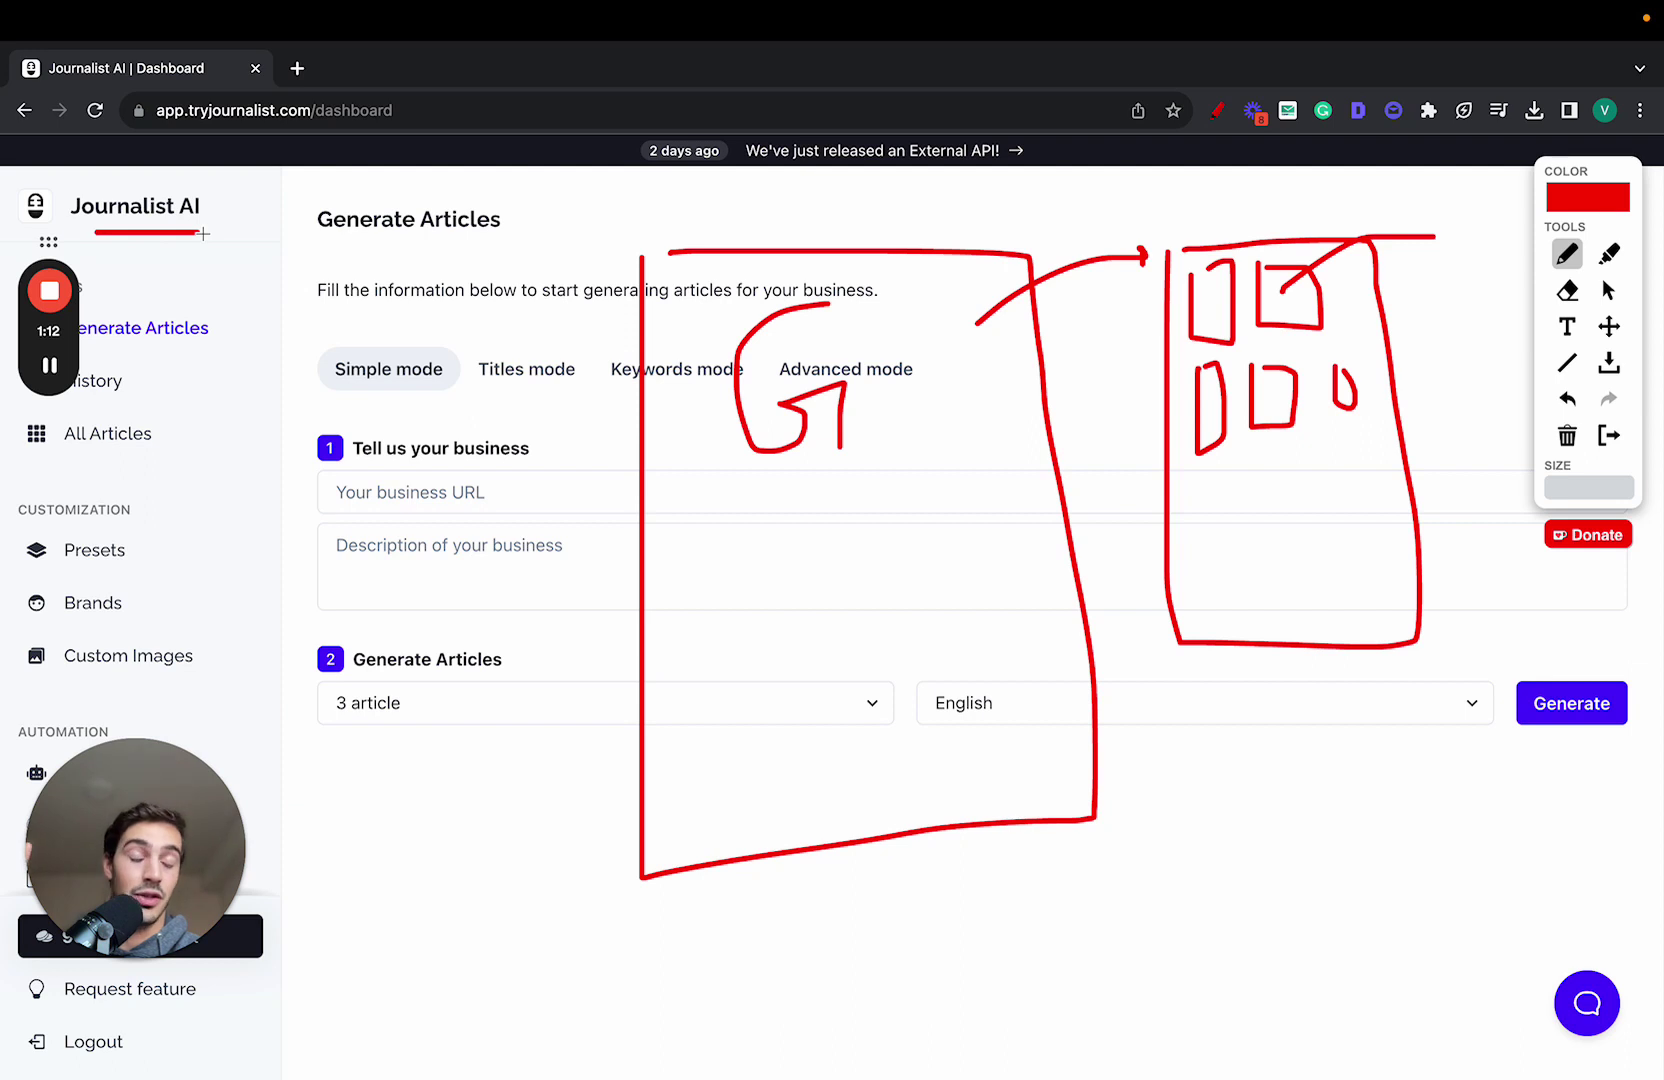
left_click(1608, 436)
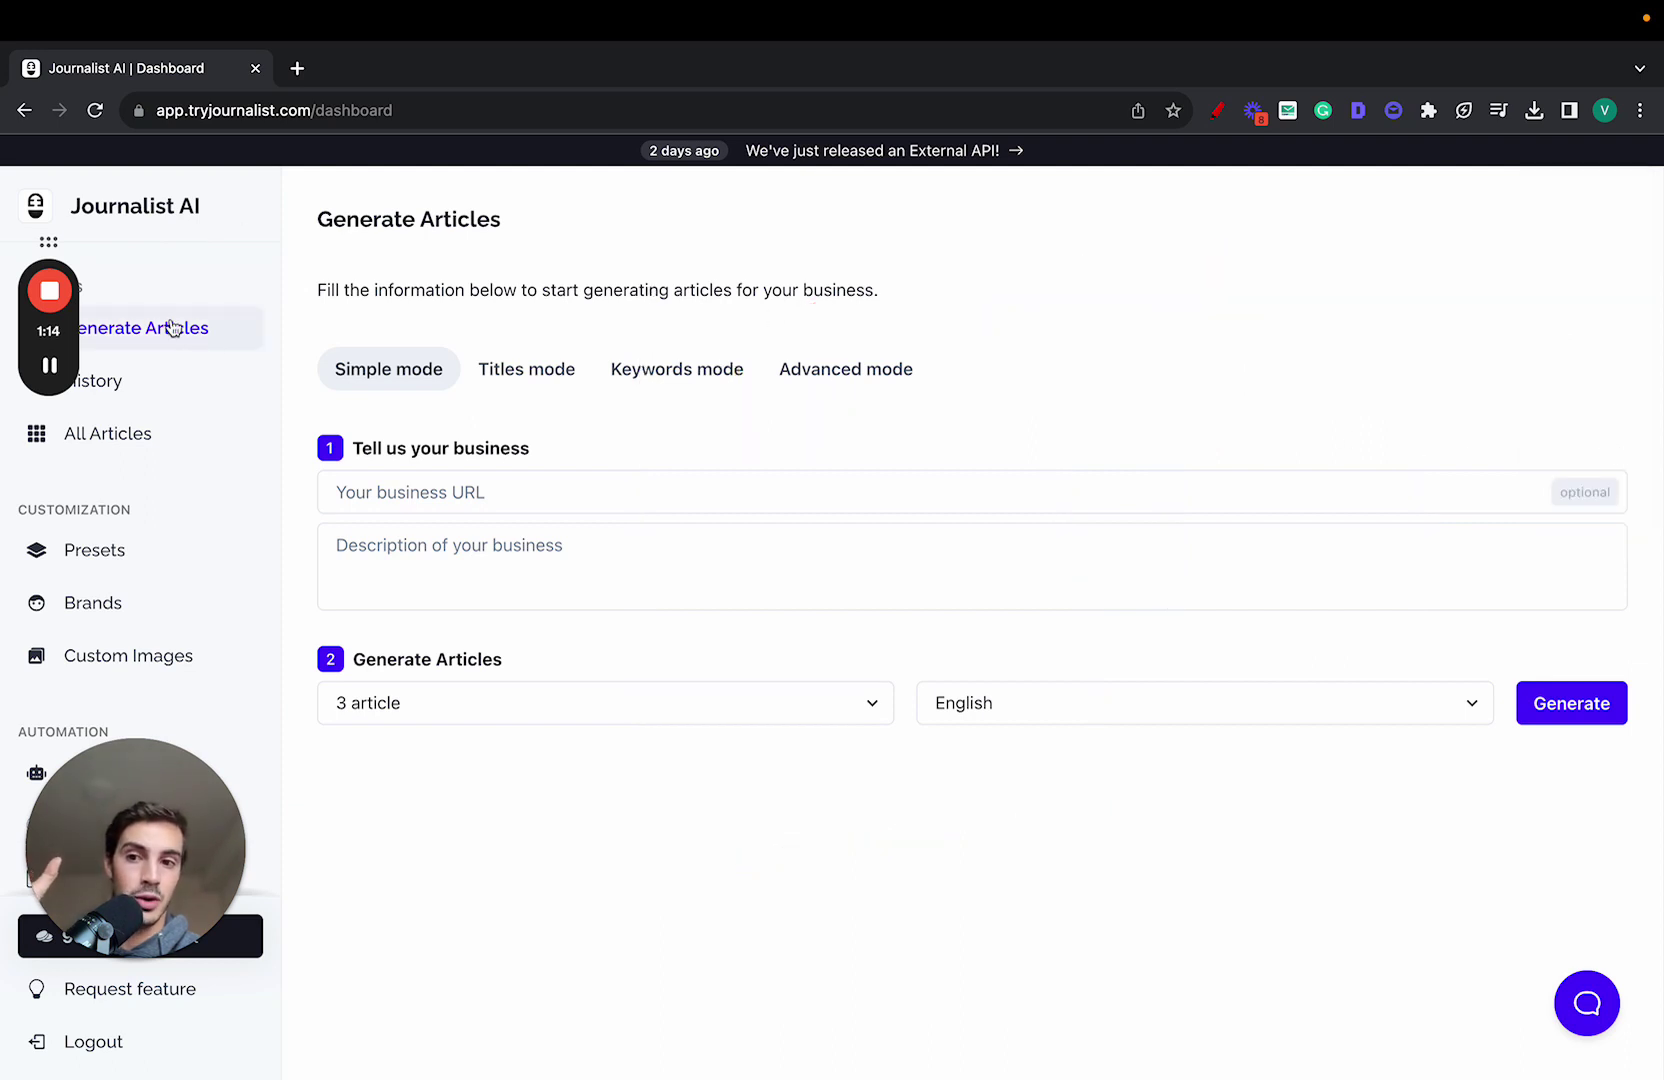
- Preview the gardening tips batch's generated articles from History
left_click(140, 380)
scroll(1056, 556, "down", 3)
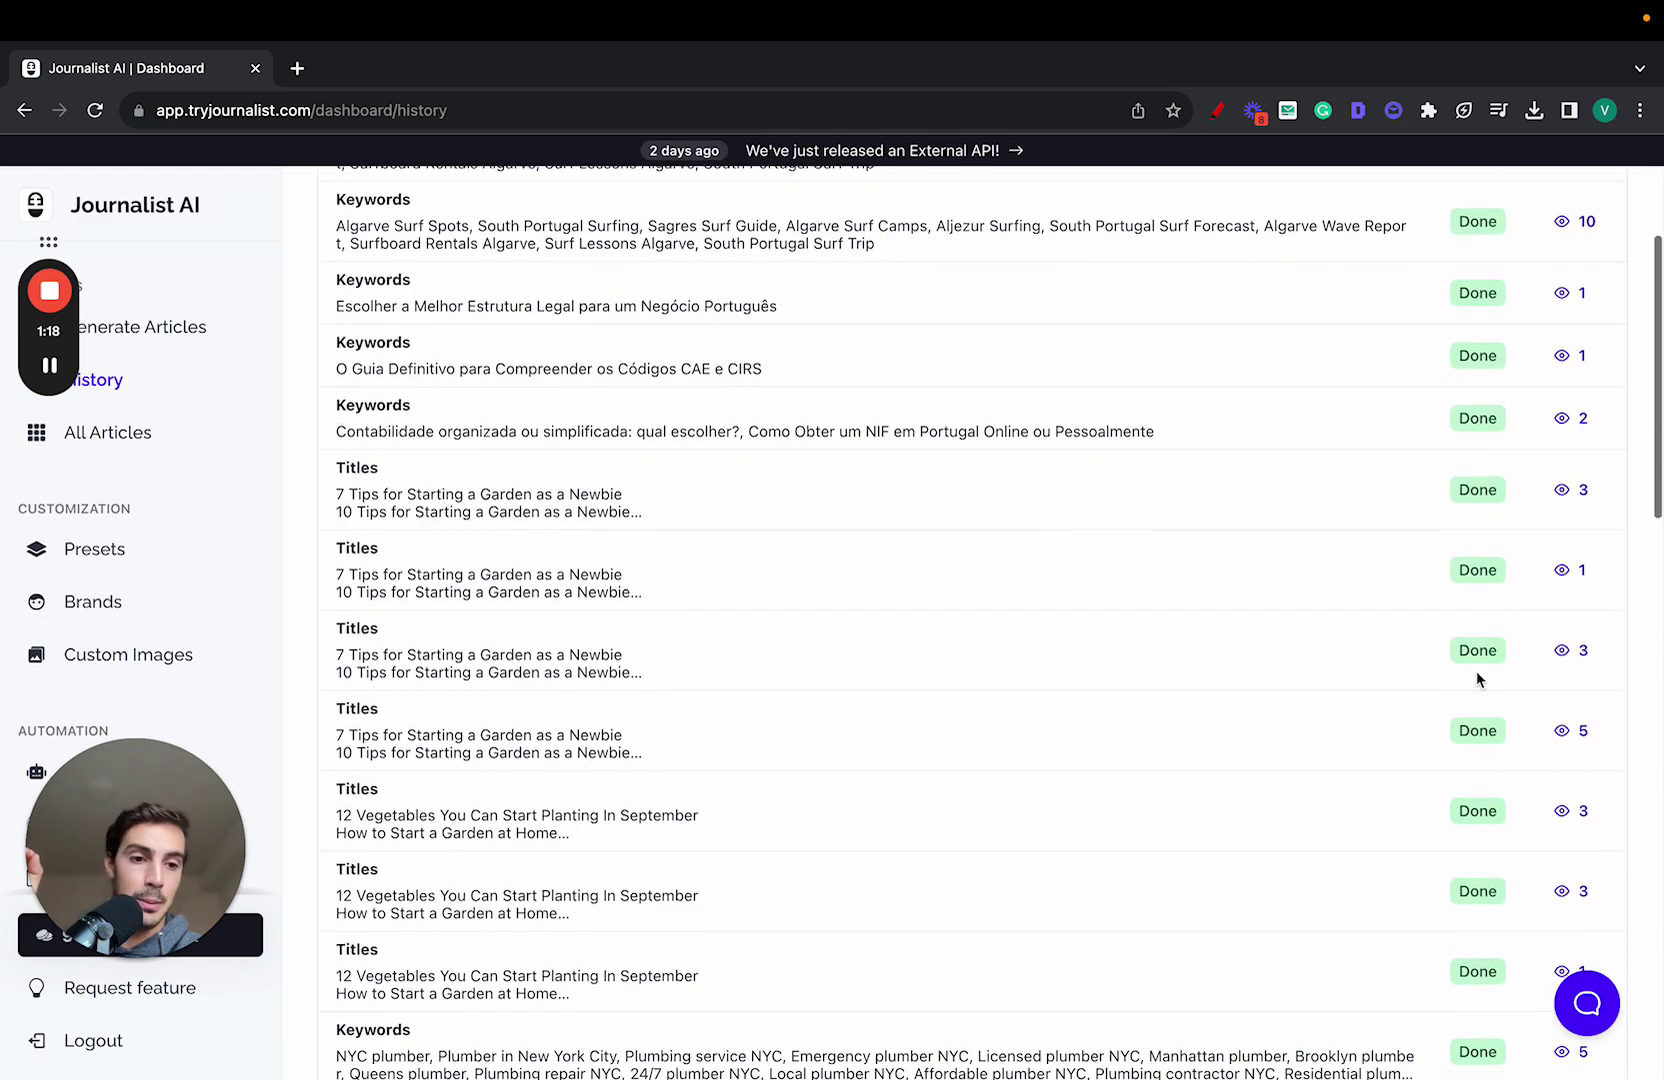
left_click(1568, 733)
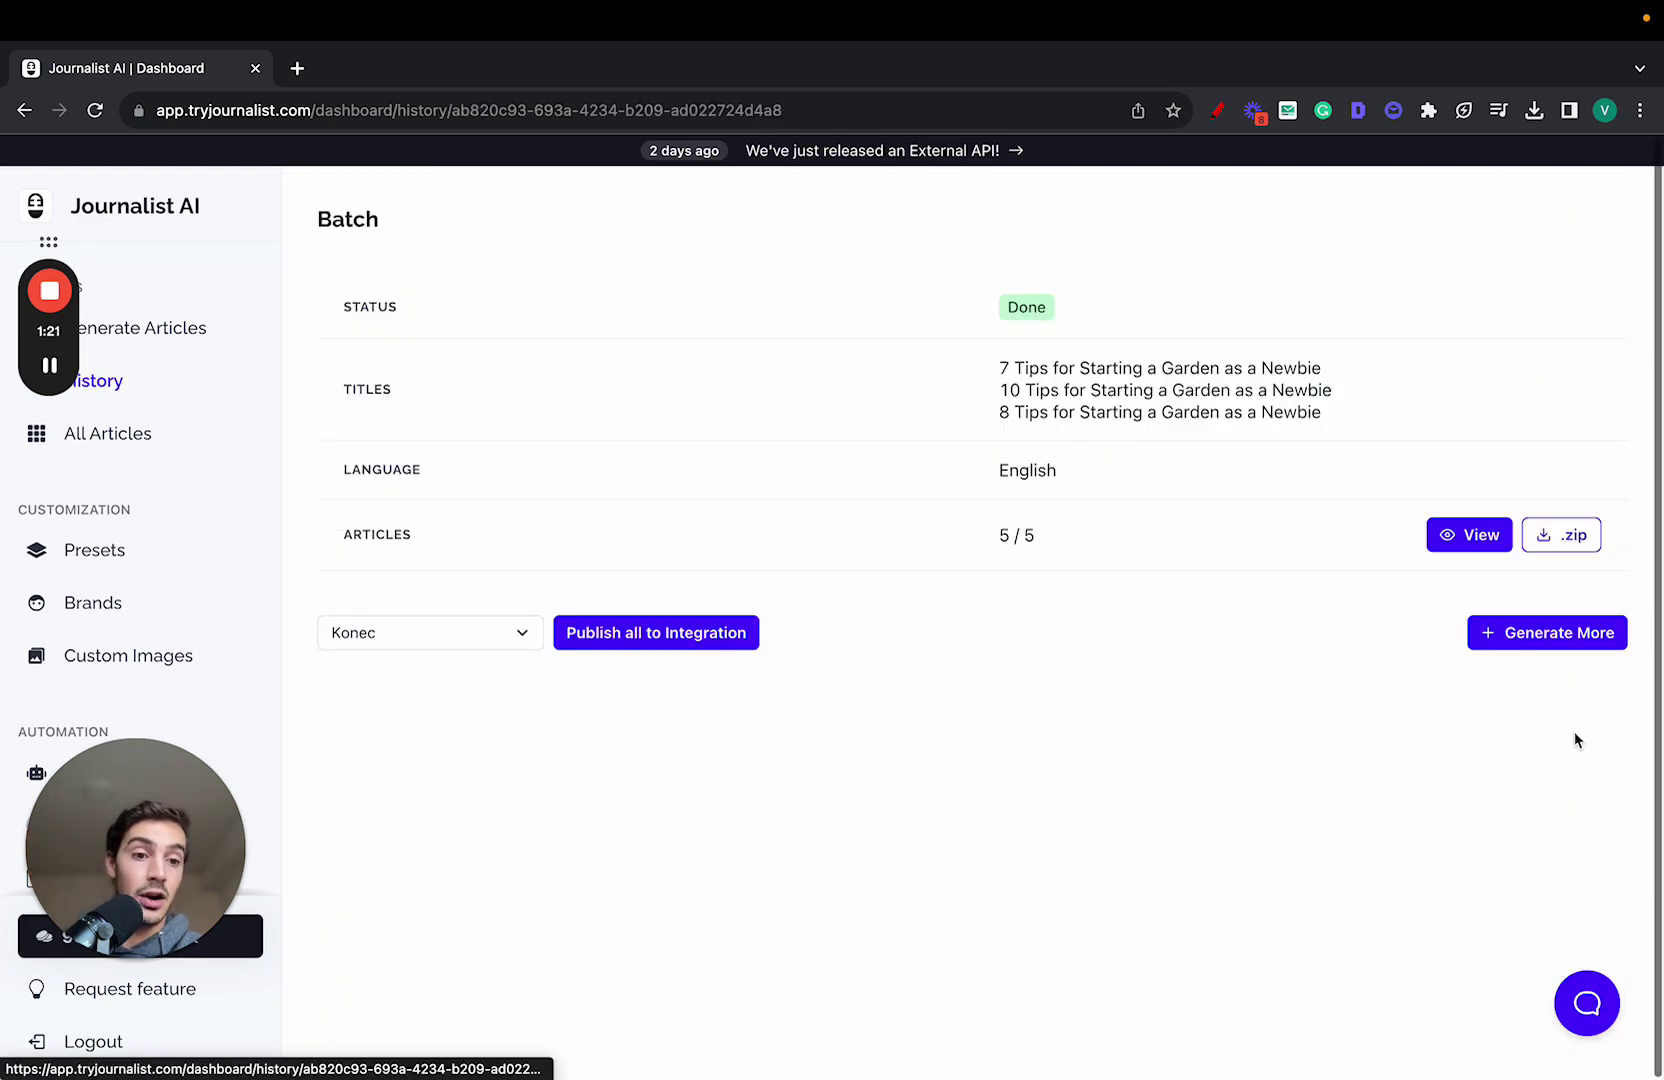
left_click(1465, 538)
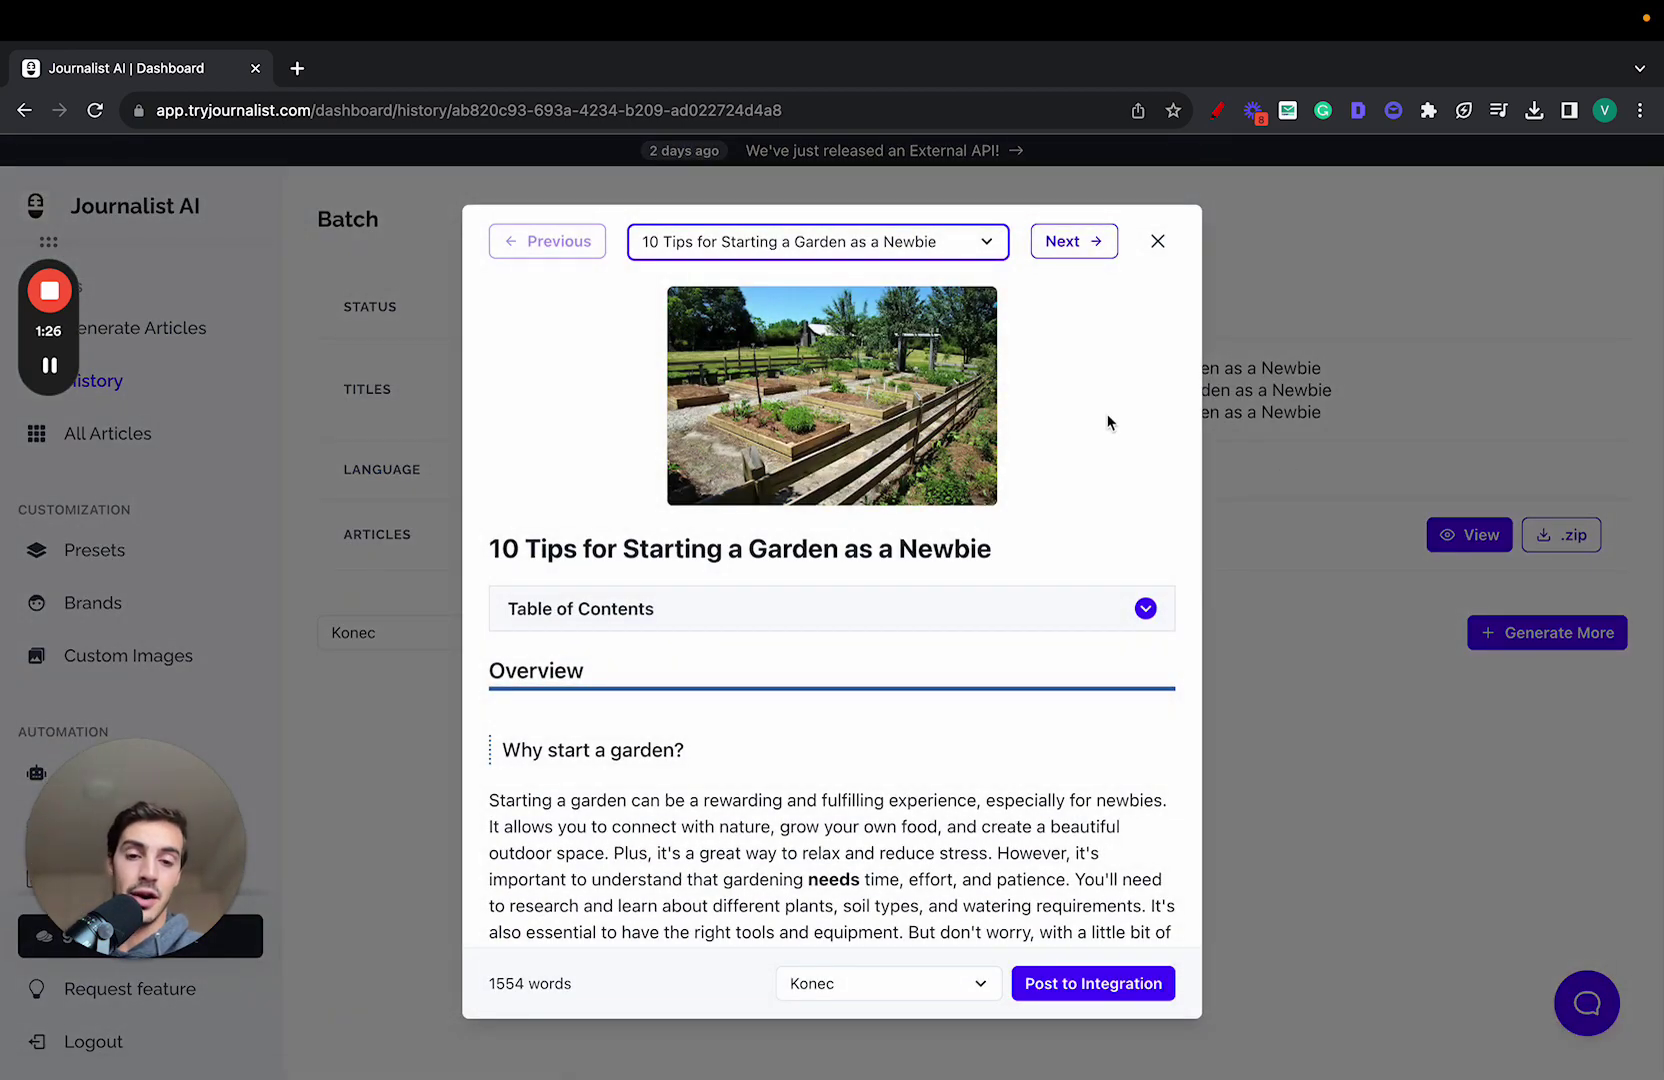
- Scroll '10 Tips for Starting a Garden as a Newbie' and follow its 'experienced gardener' link
scroll(1107, 415, "down", 8)
scroll(1107, 415, "up", 3)
scroll(790, 423, "down", 5)
scroll(790, 423, "down", 15)
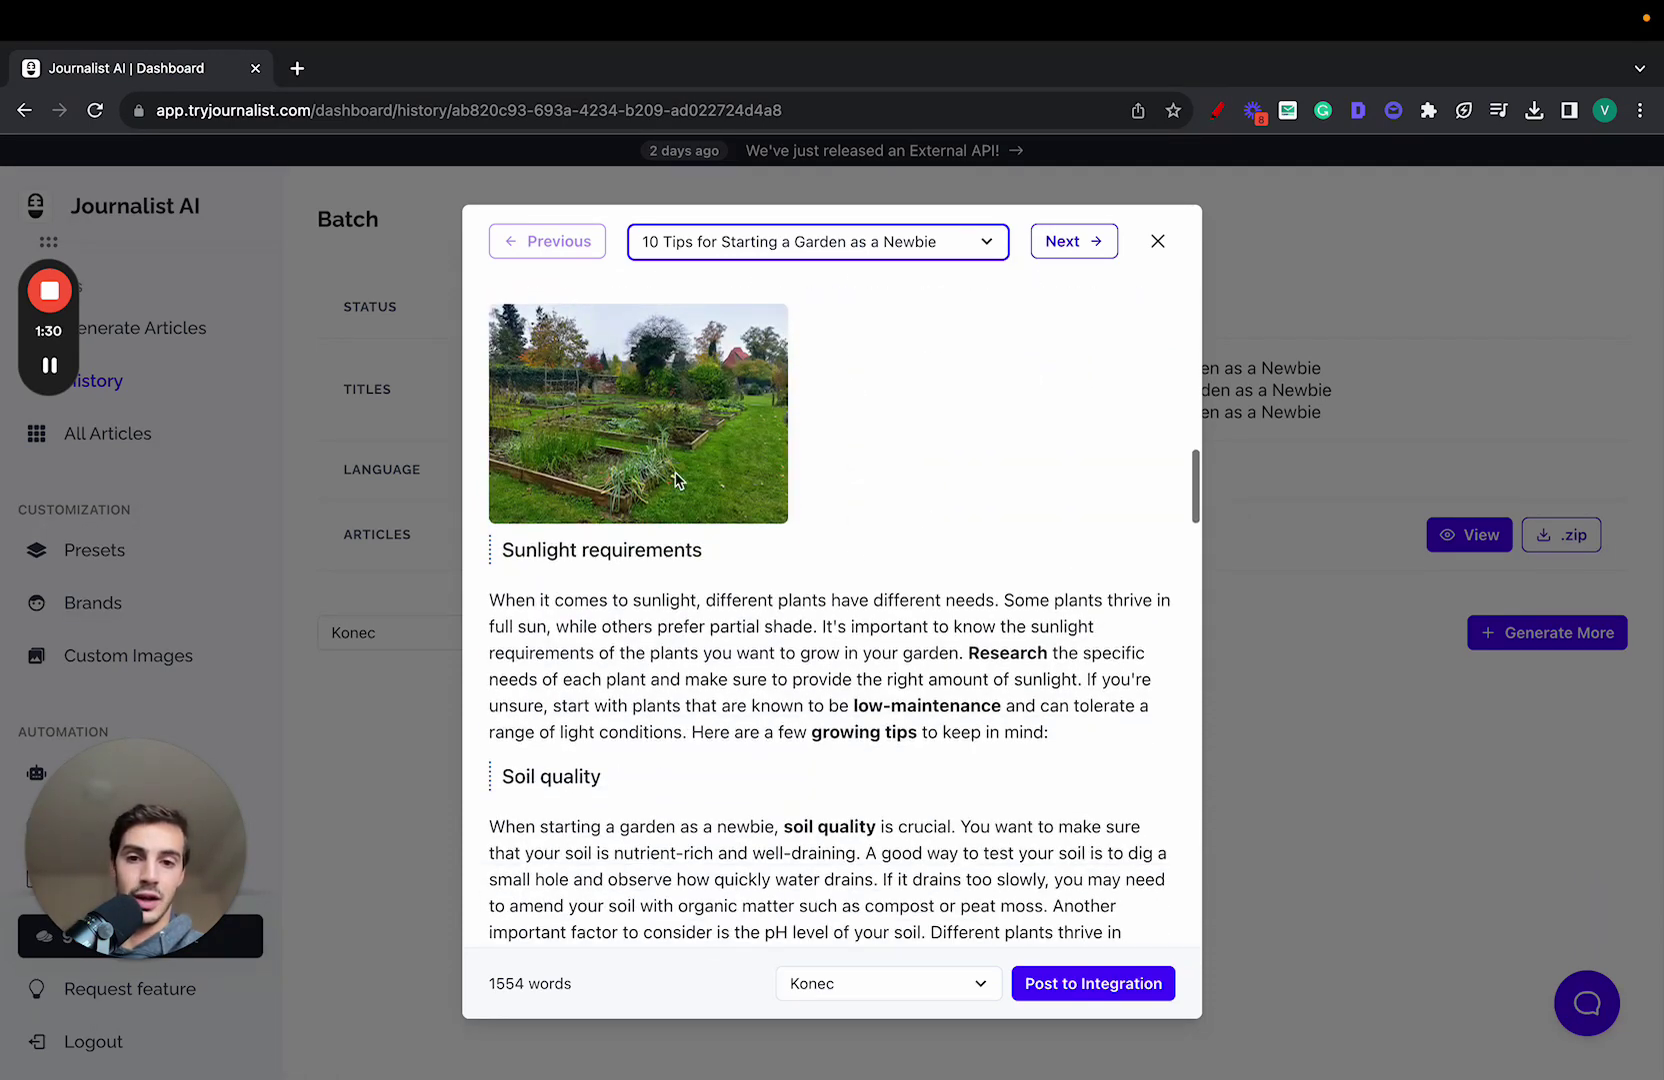
scroll(1073, 457, "up", 1)
scroll(1085, 457, "down", 20)
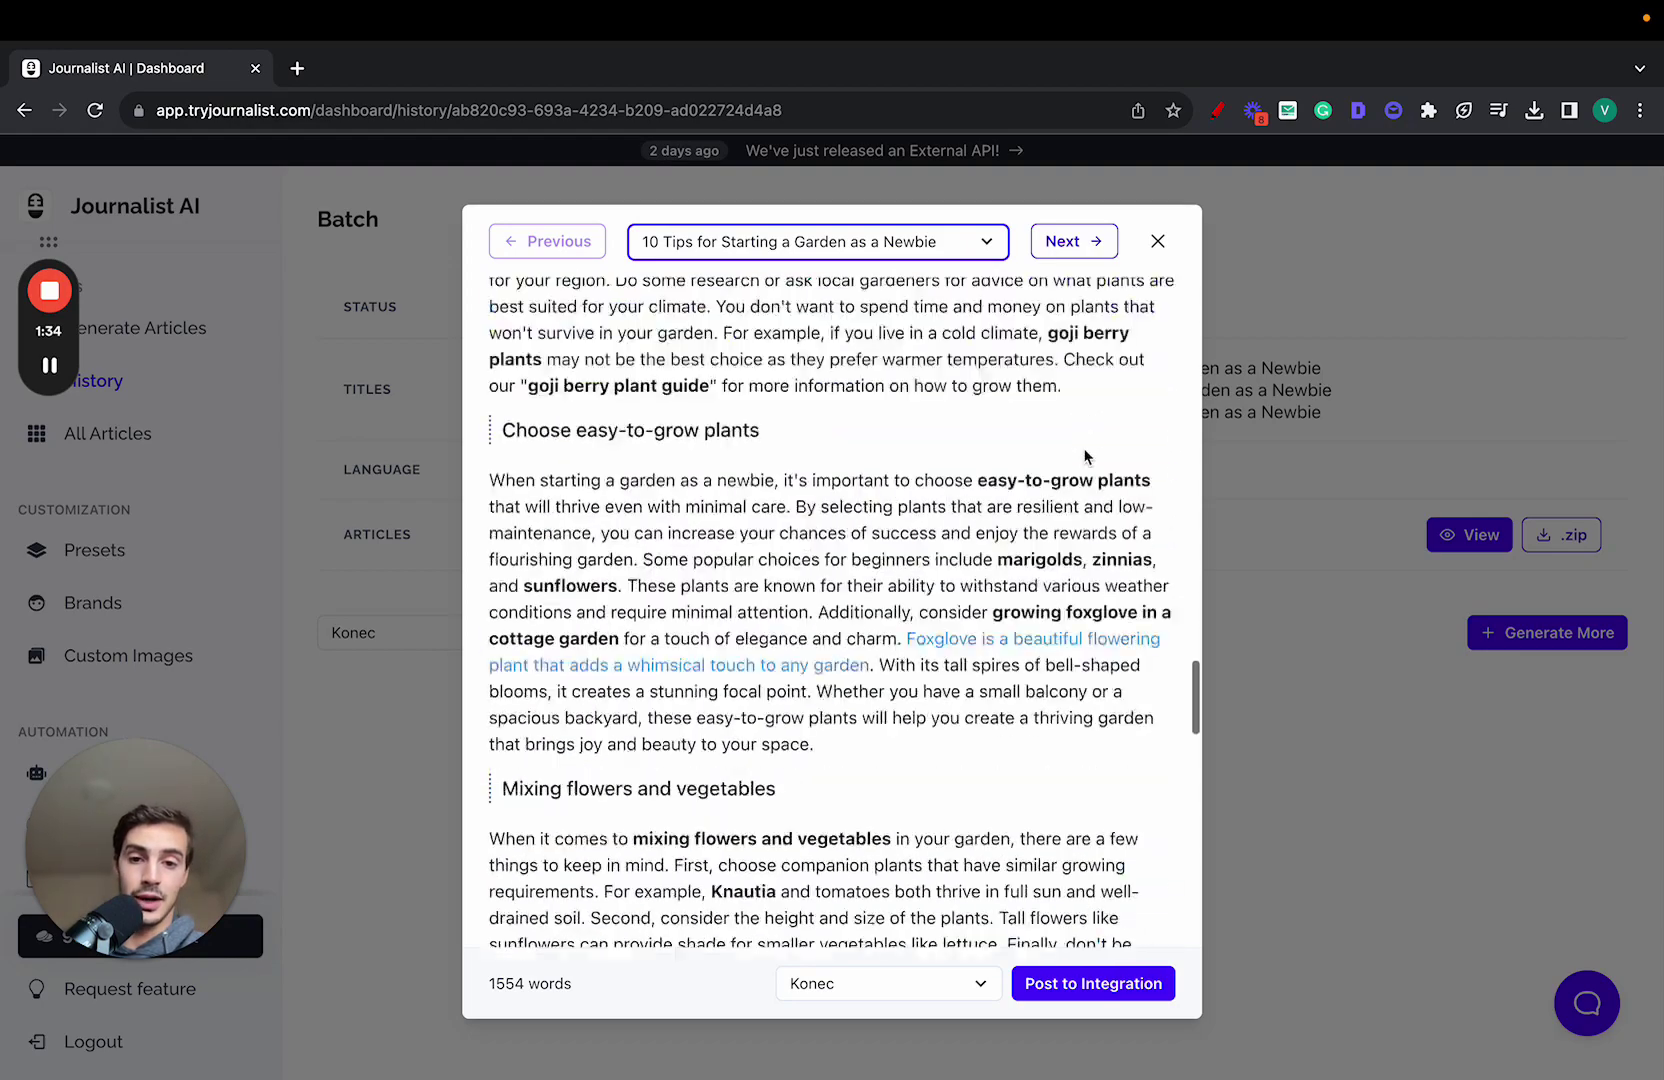
scroll(1030, 440, "up", 8)
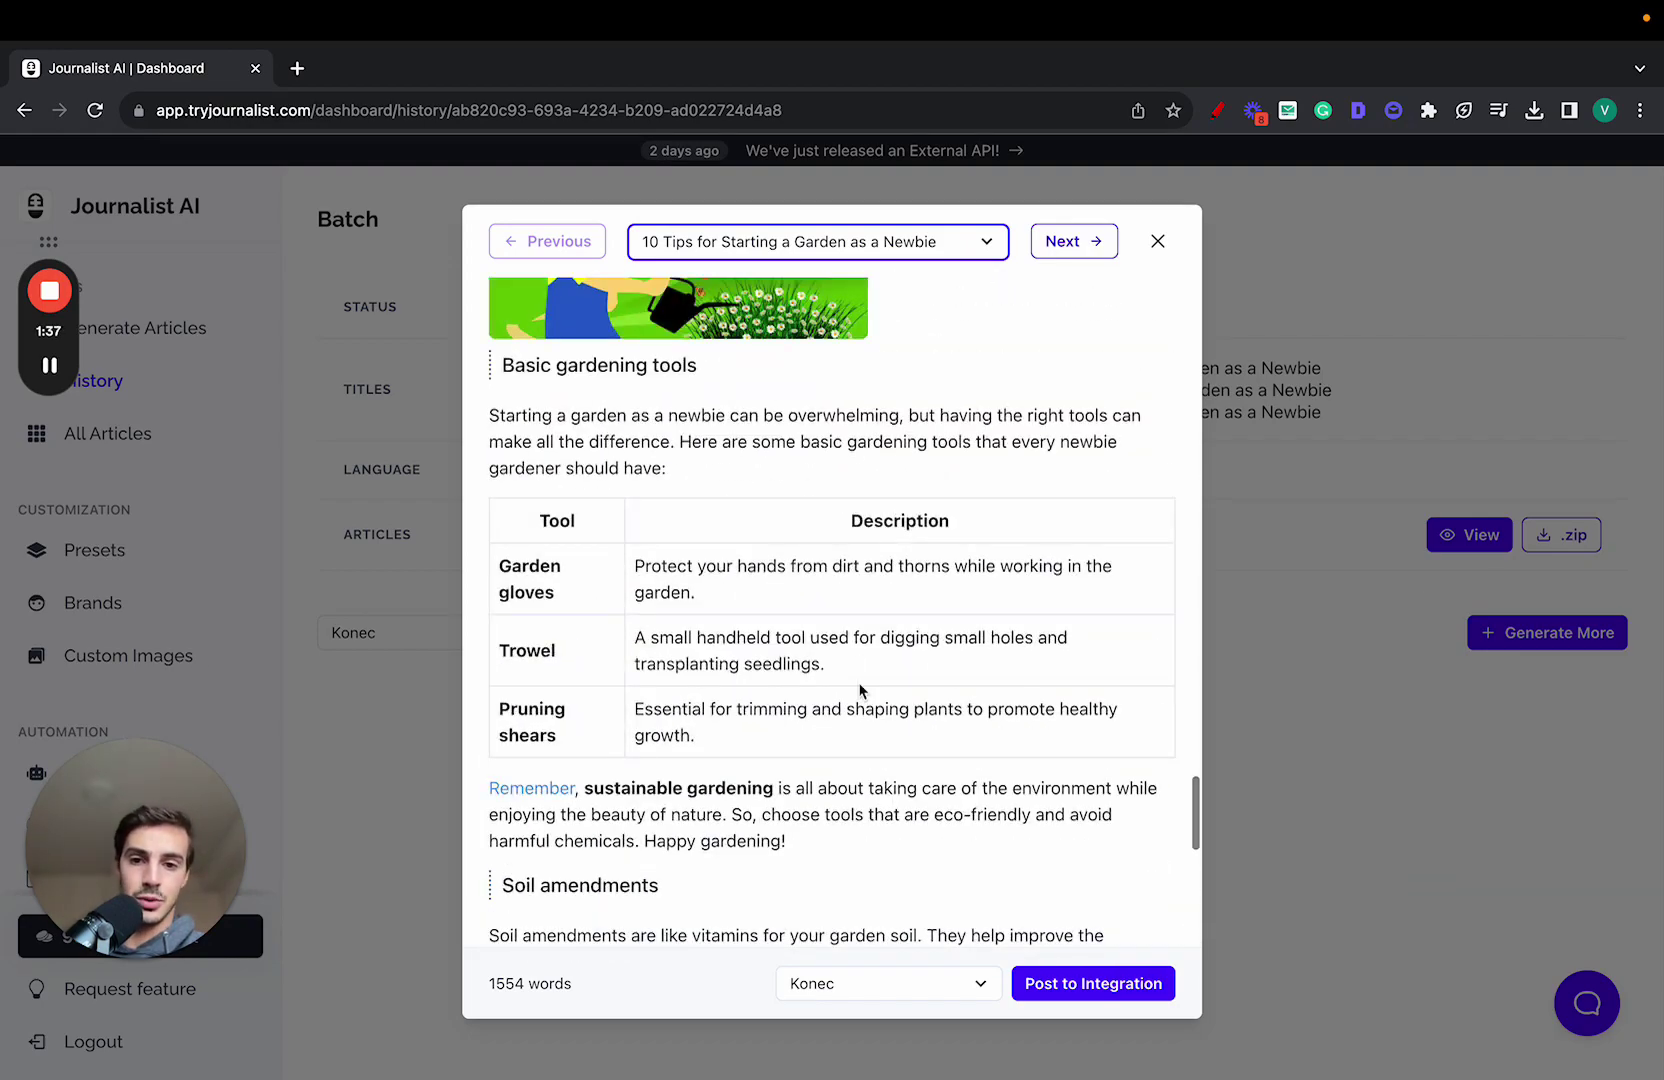
scroll(859, 690, "down", 8)
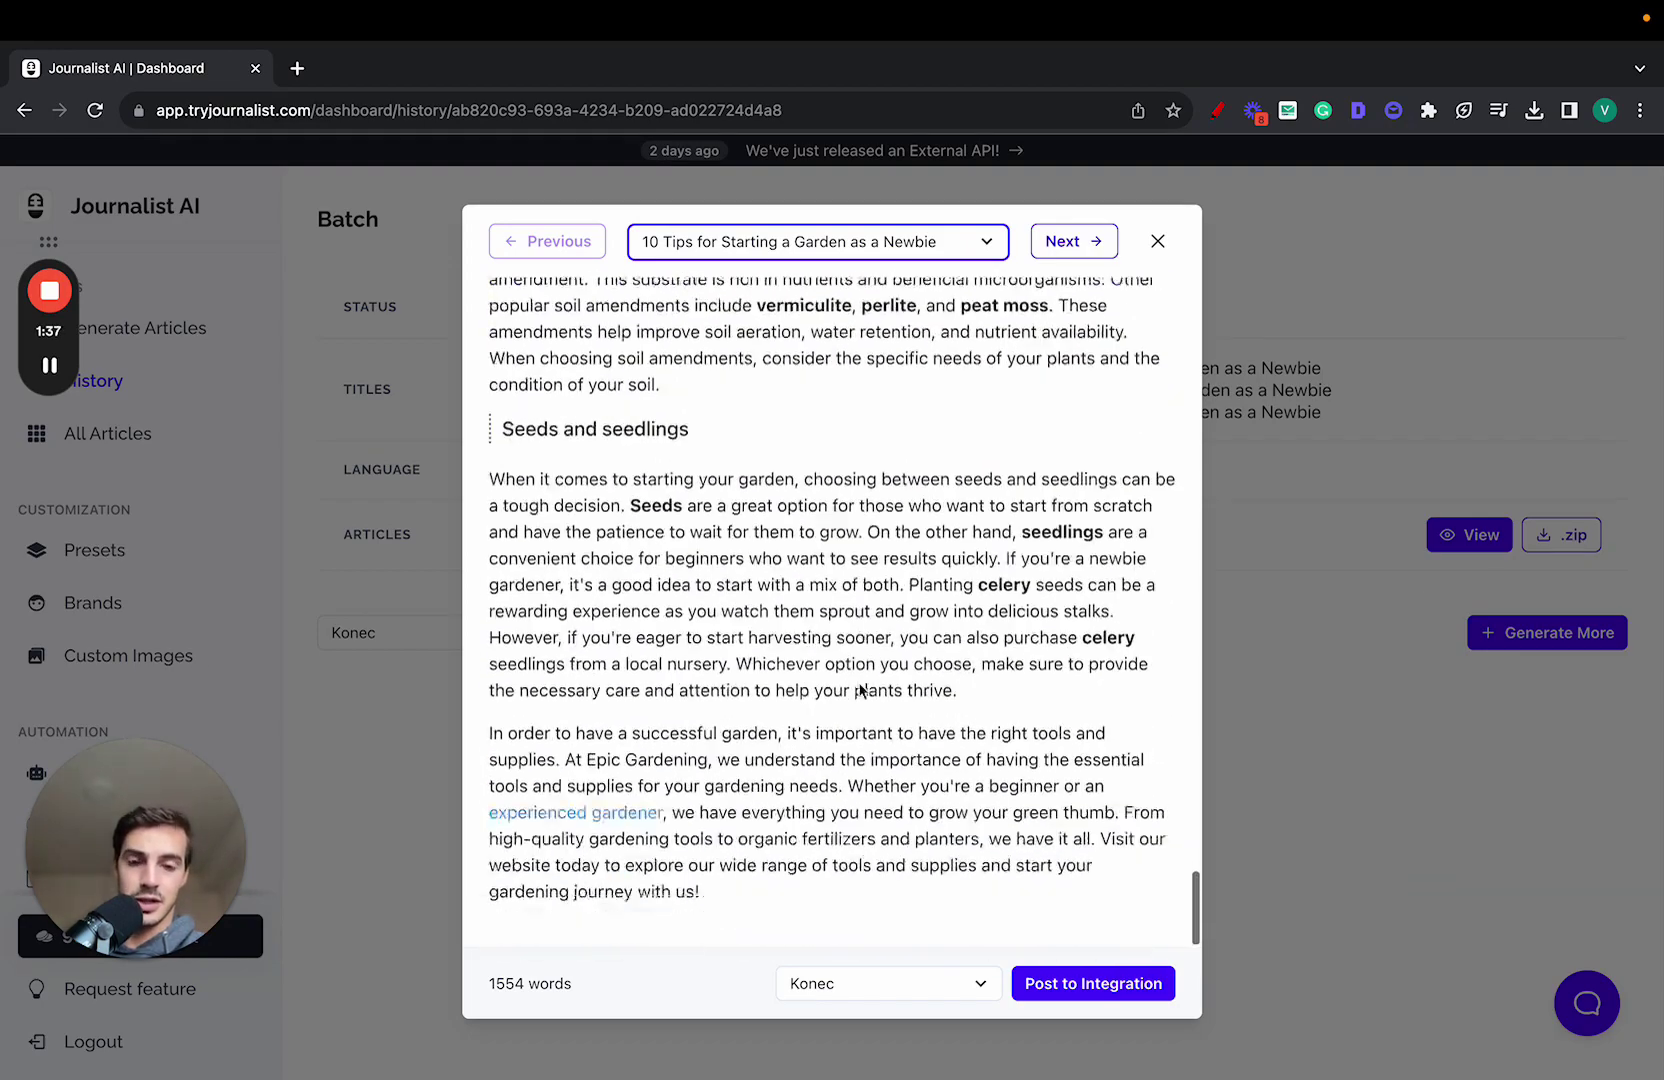
left_click(595, 812, "super")
left_click(435, 86)
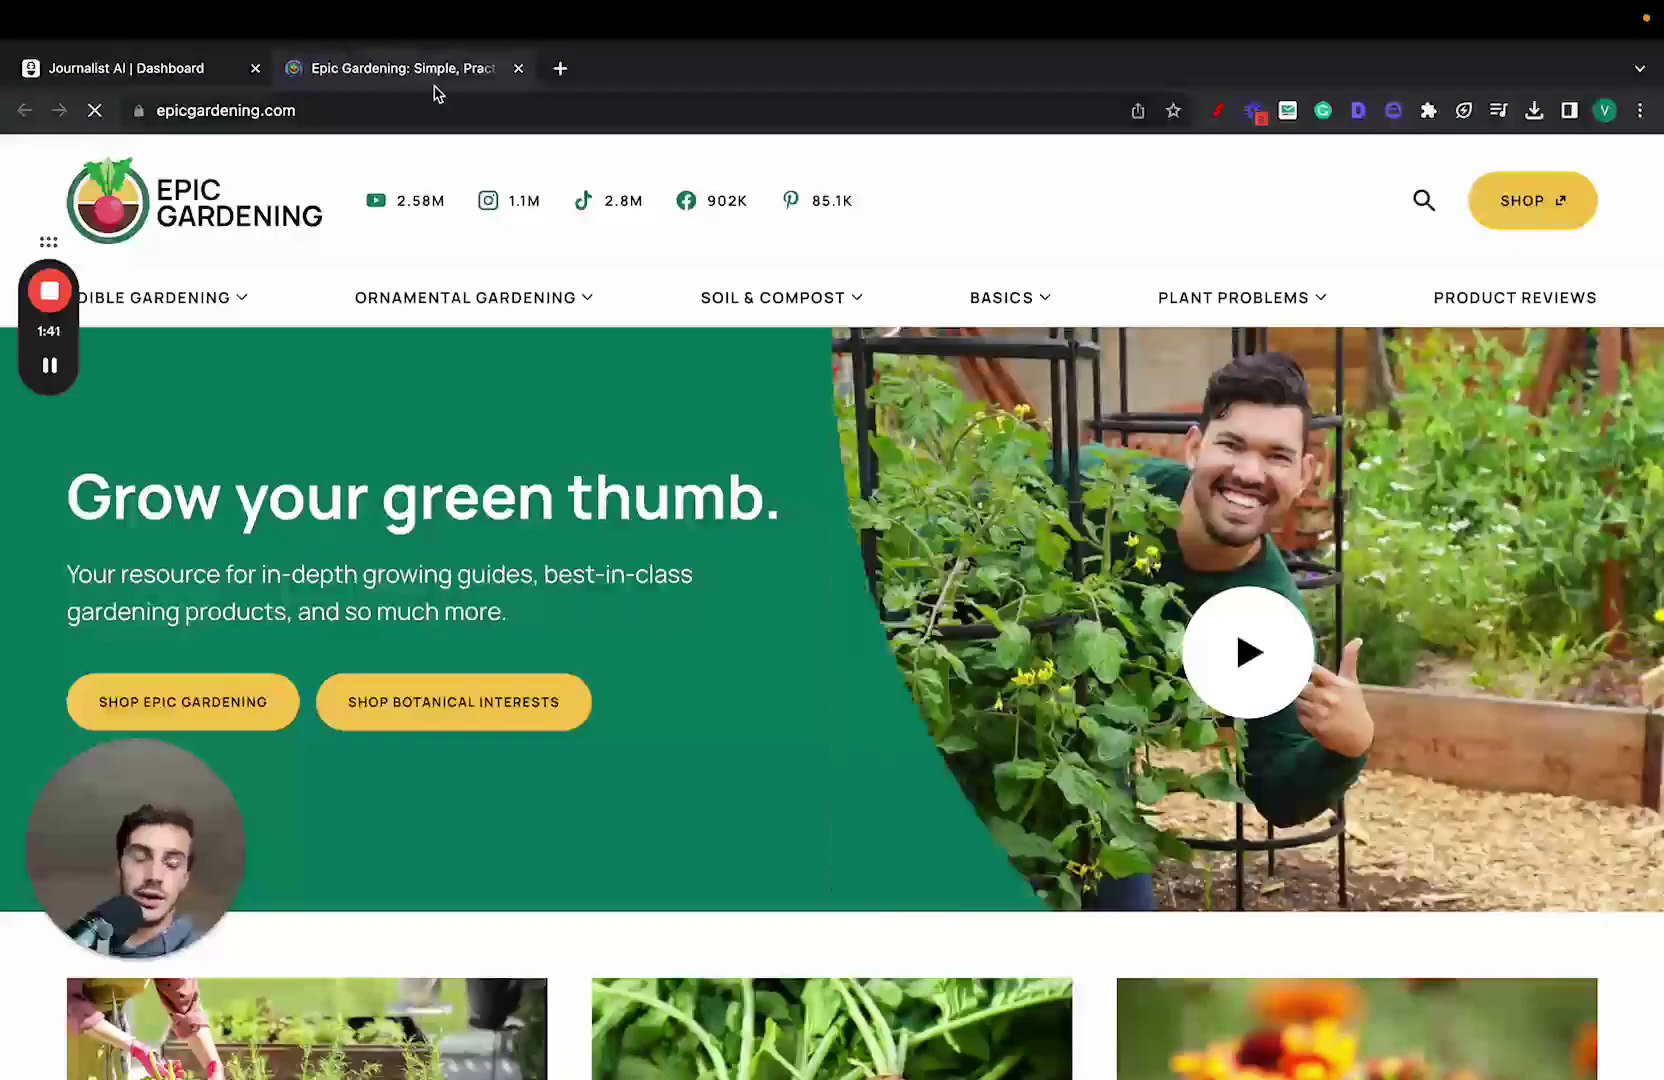
left_click(209, 82)
scroll(793, 406, "up", 20)
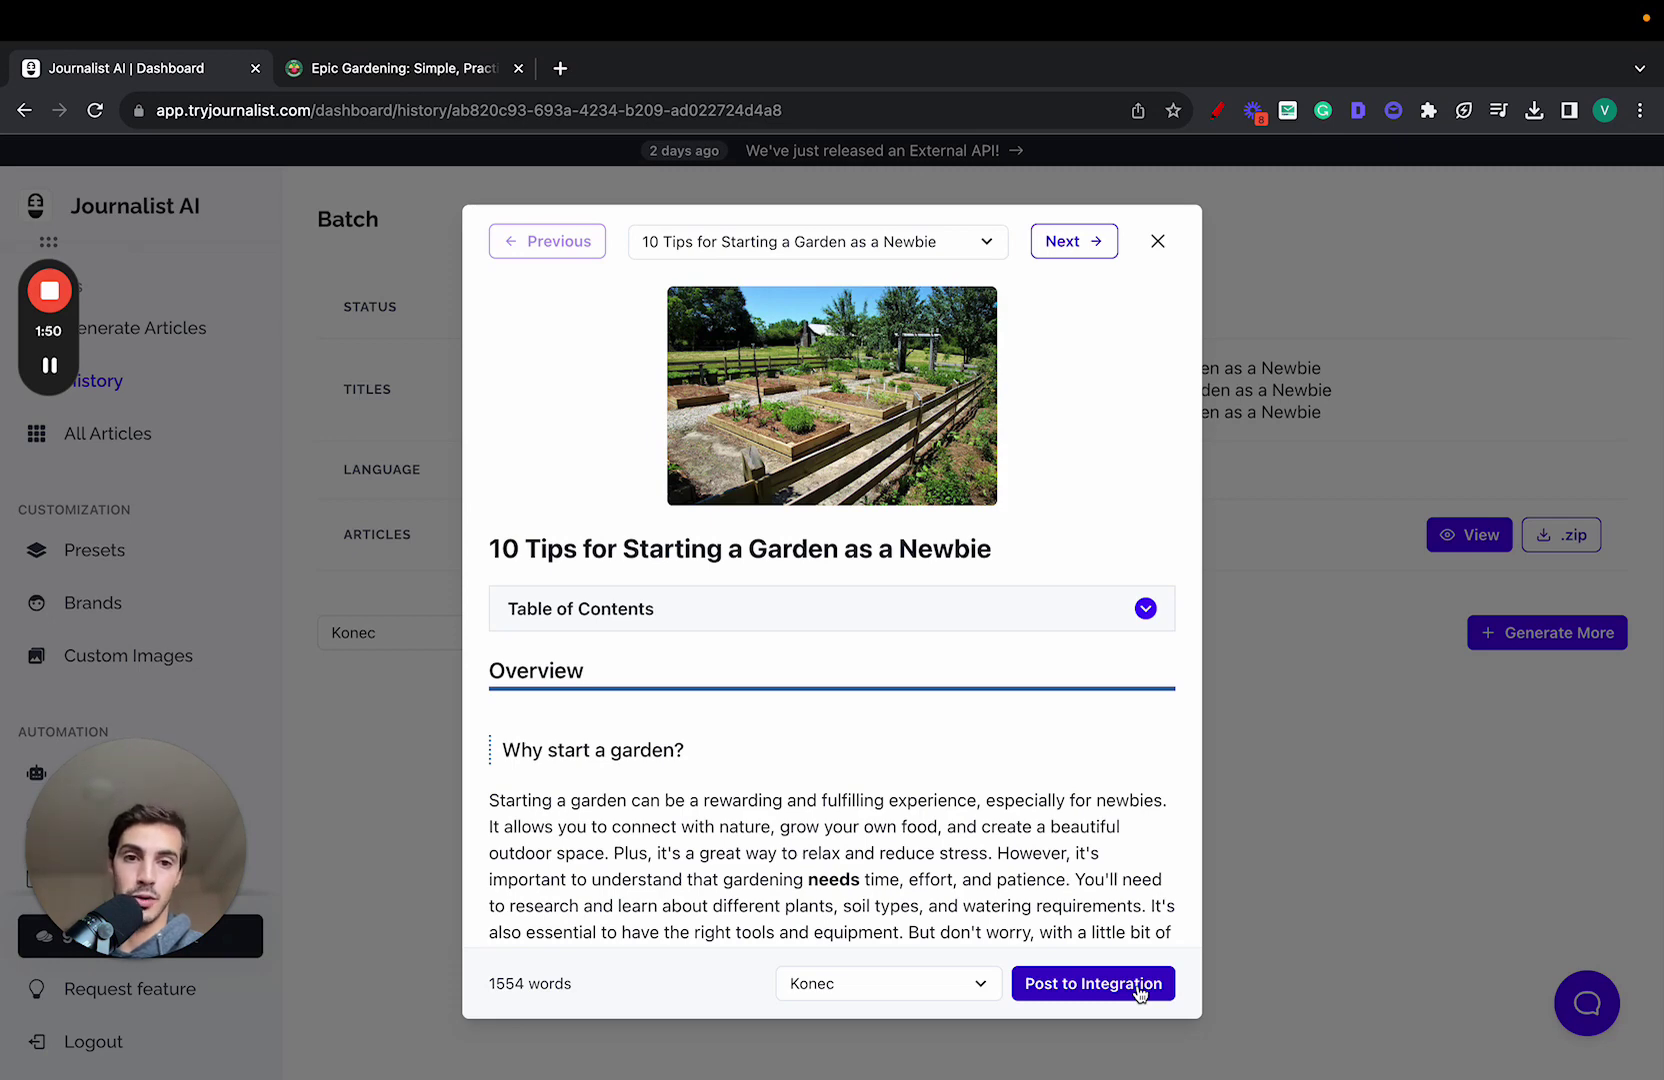
- Flip through the batch's articles, close the preview and reopen it
left_click(1068, 250)
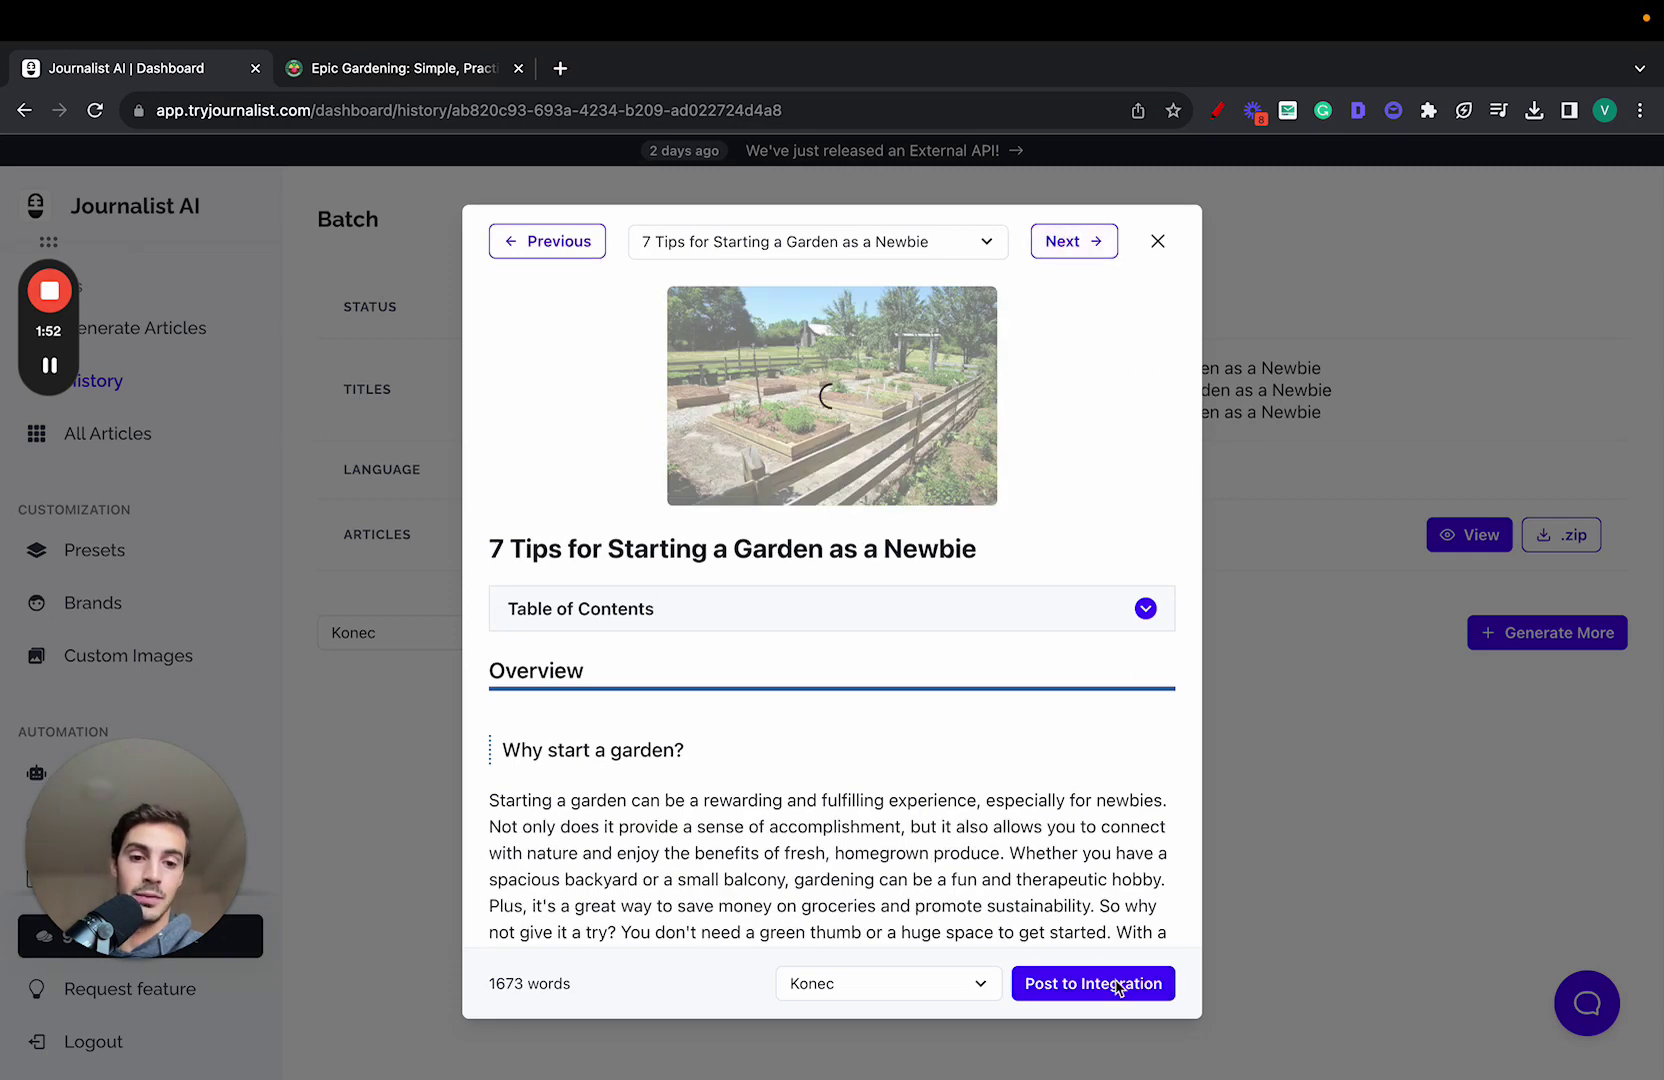
left_click(1062, 243)
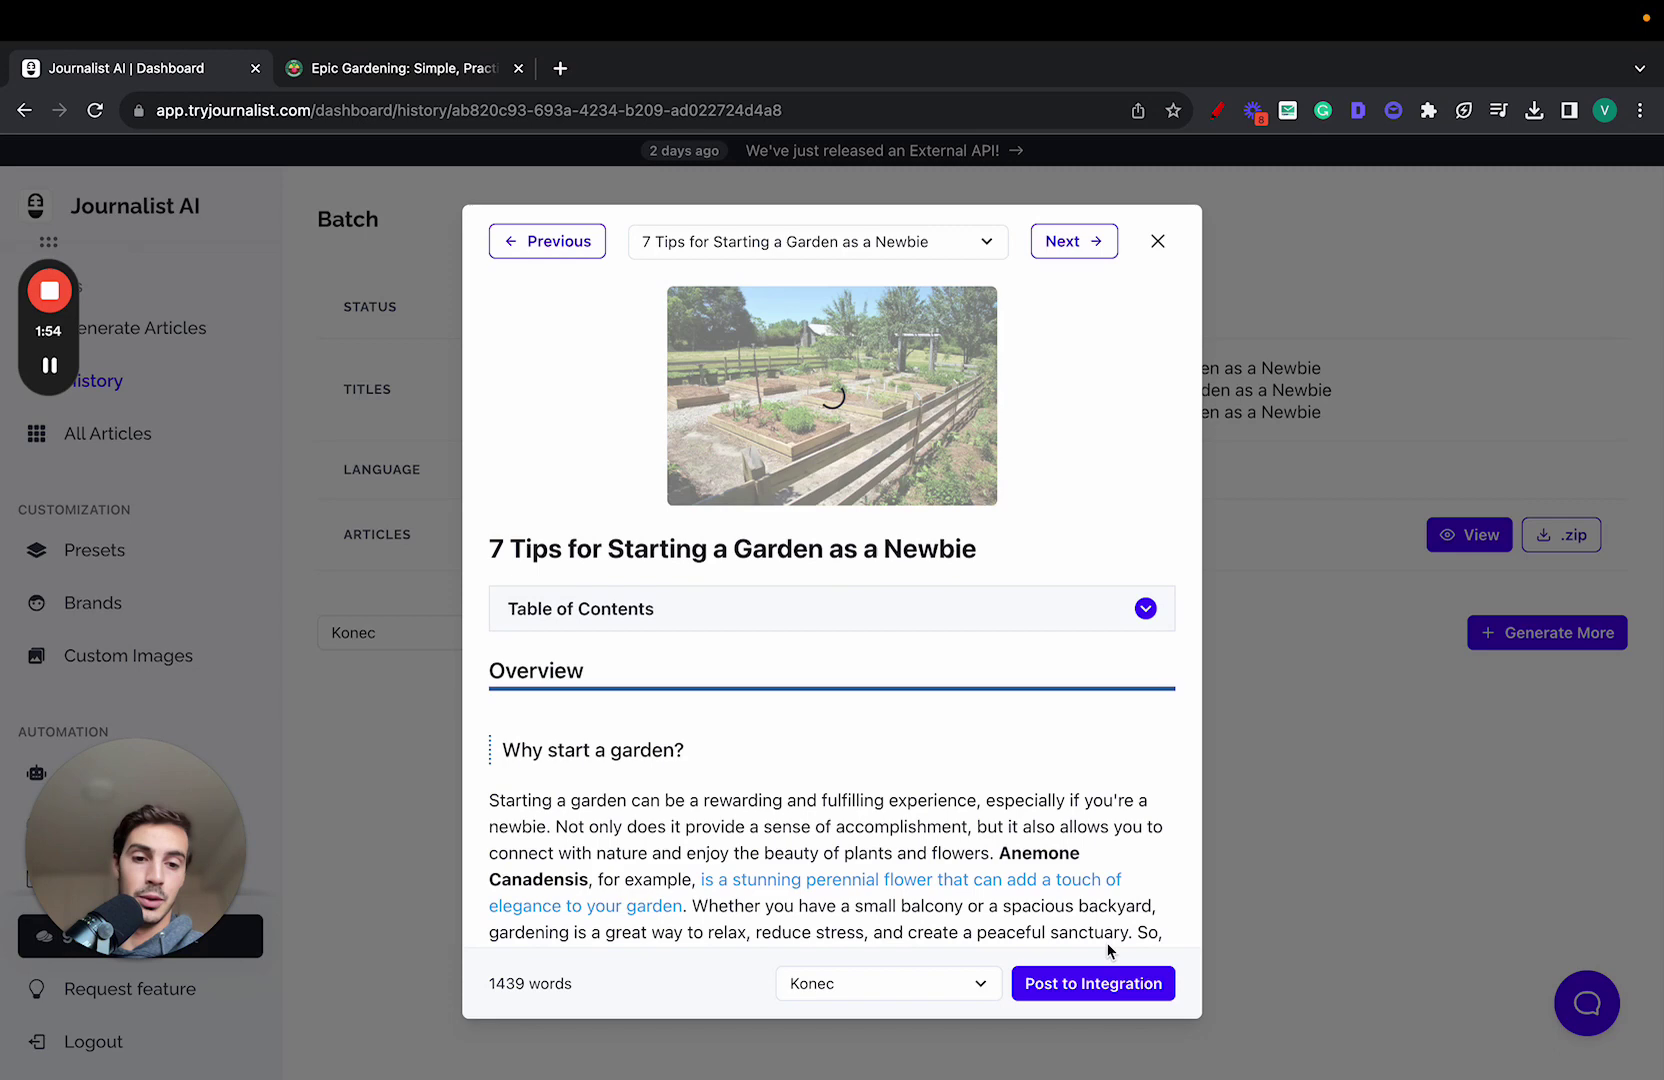
left_click(1347, 817)
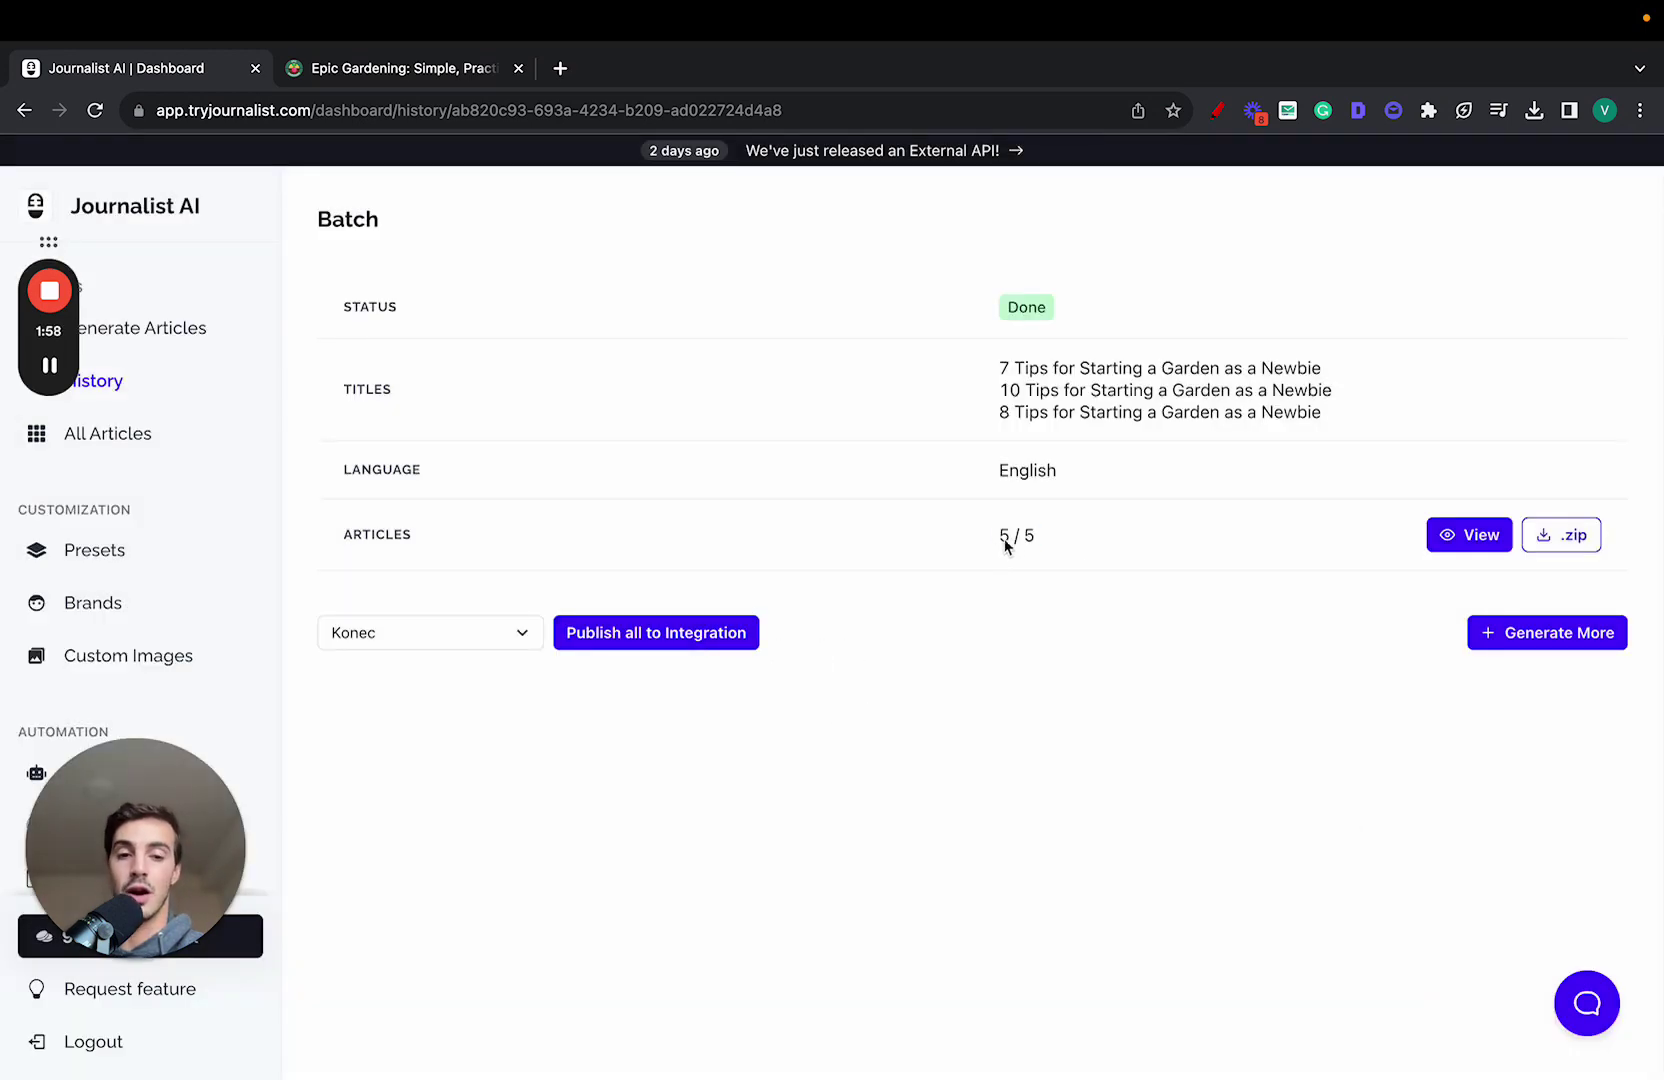
left_click_drag(1000, 540, 1086, 546)
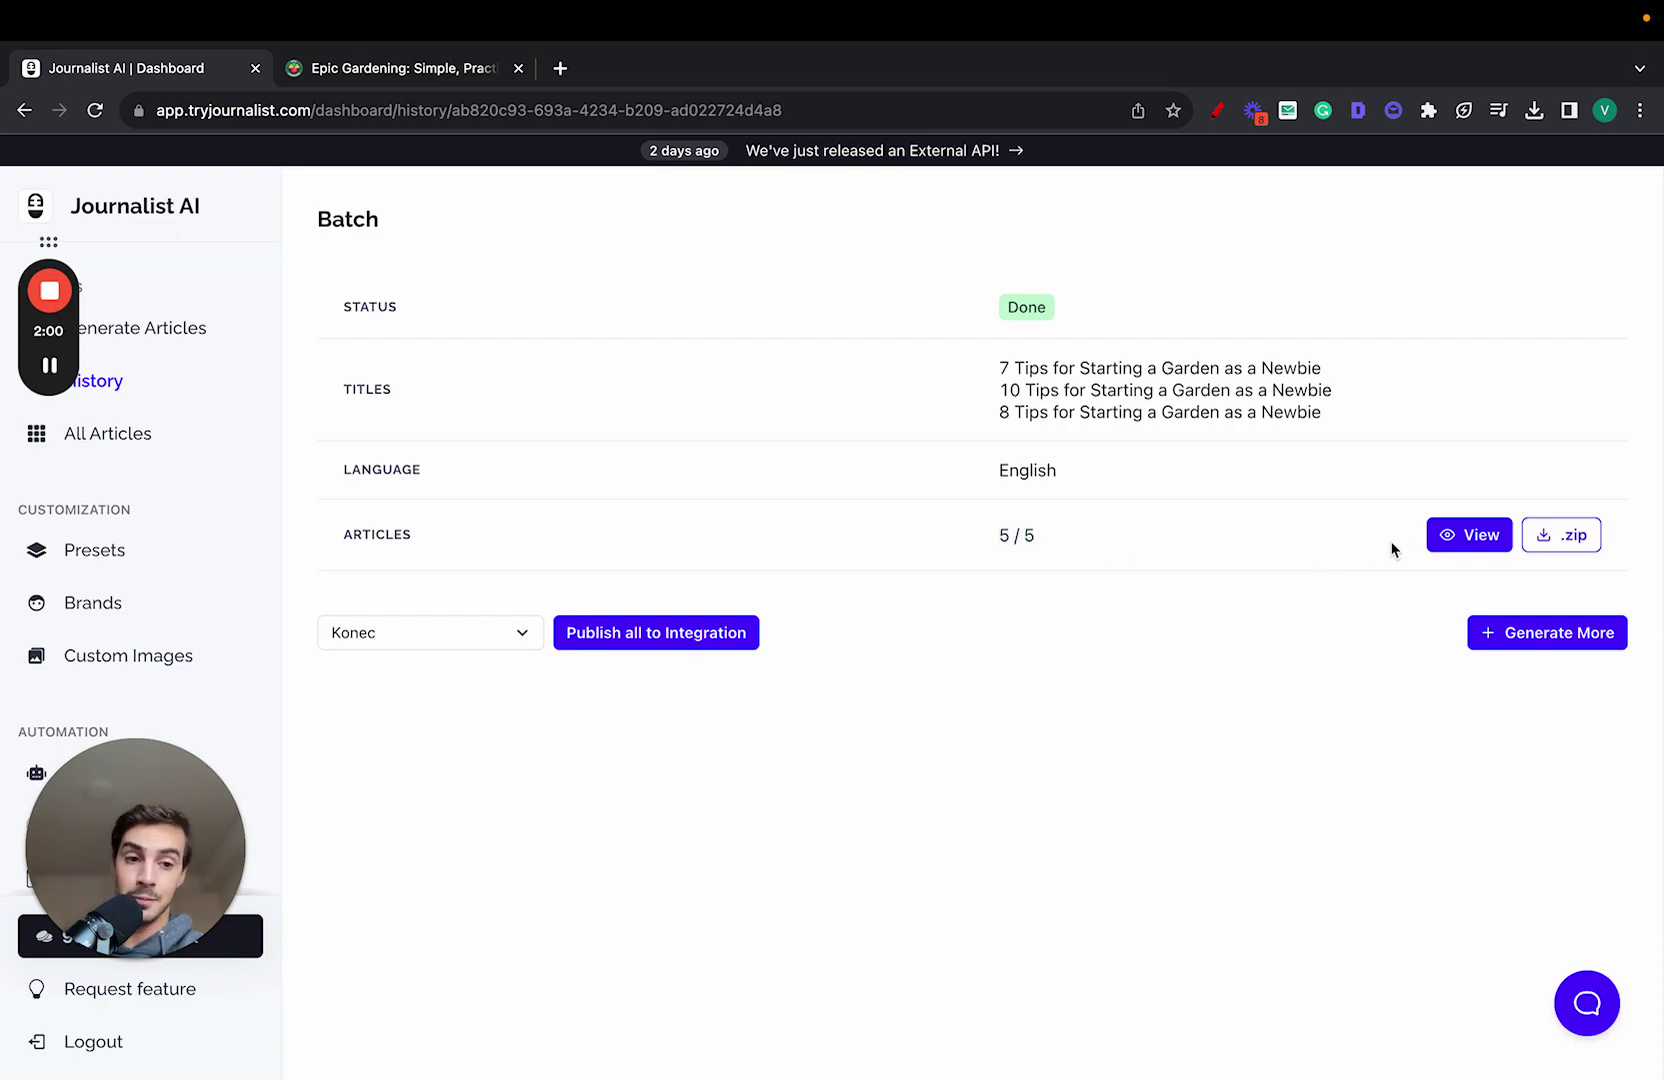
left_click(1441, 533)
- Read '10 Tips for Starting a Garden as a Newbie' to the end, then close the preview
left_click(1094, 246)
scroll(1157, 453, "down", 8)
scroll(1025, 479, "up", 3)
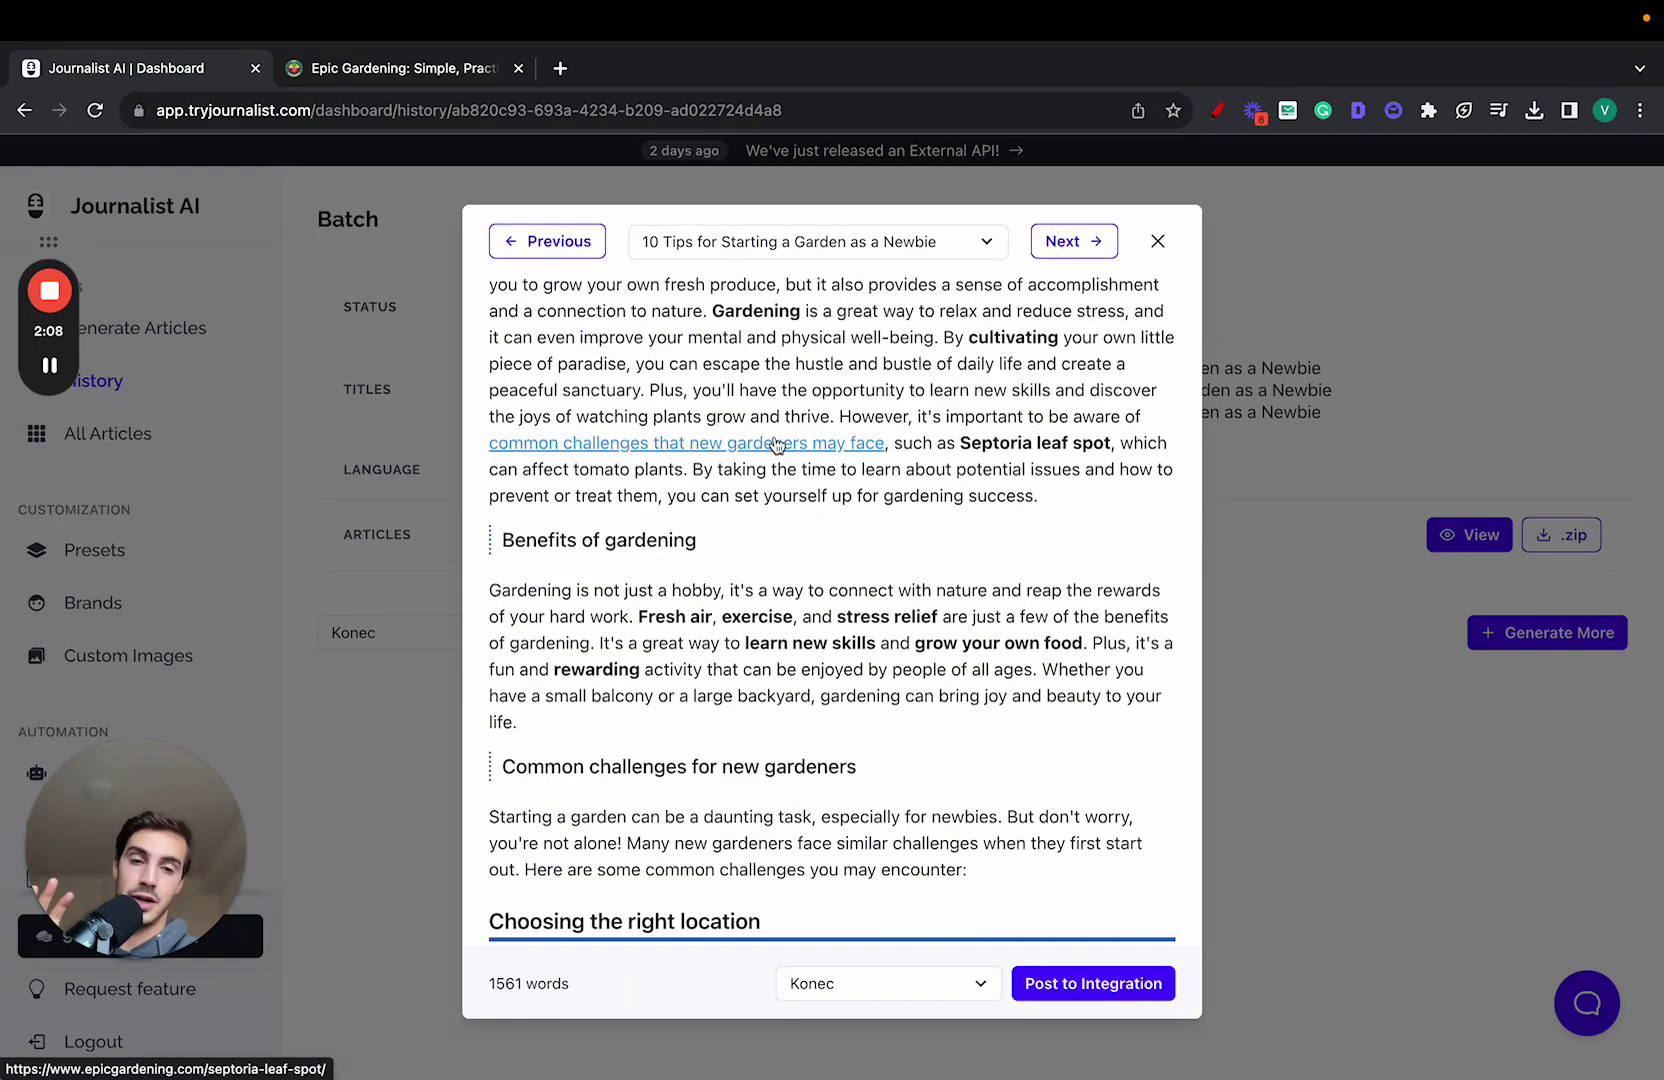
scroll(777, 445, "down", 8)
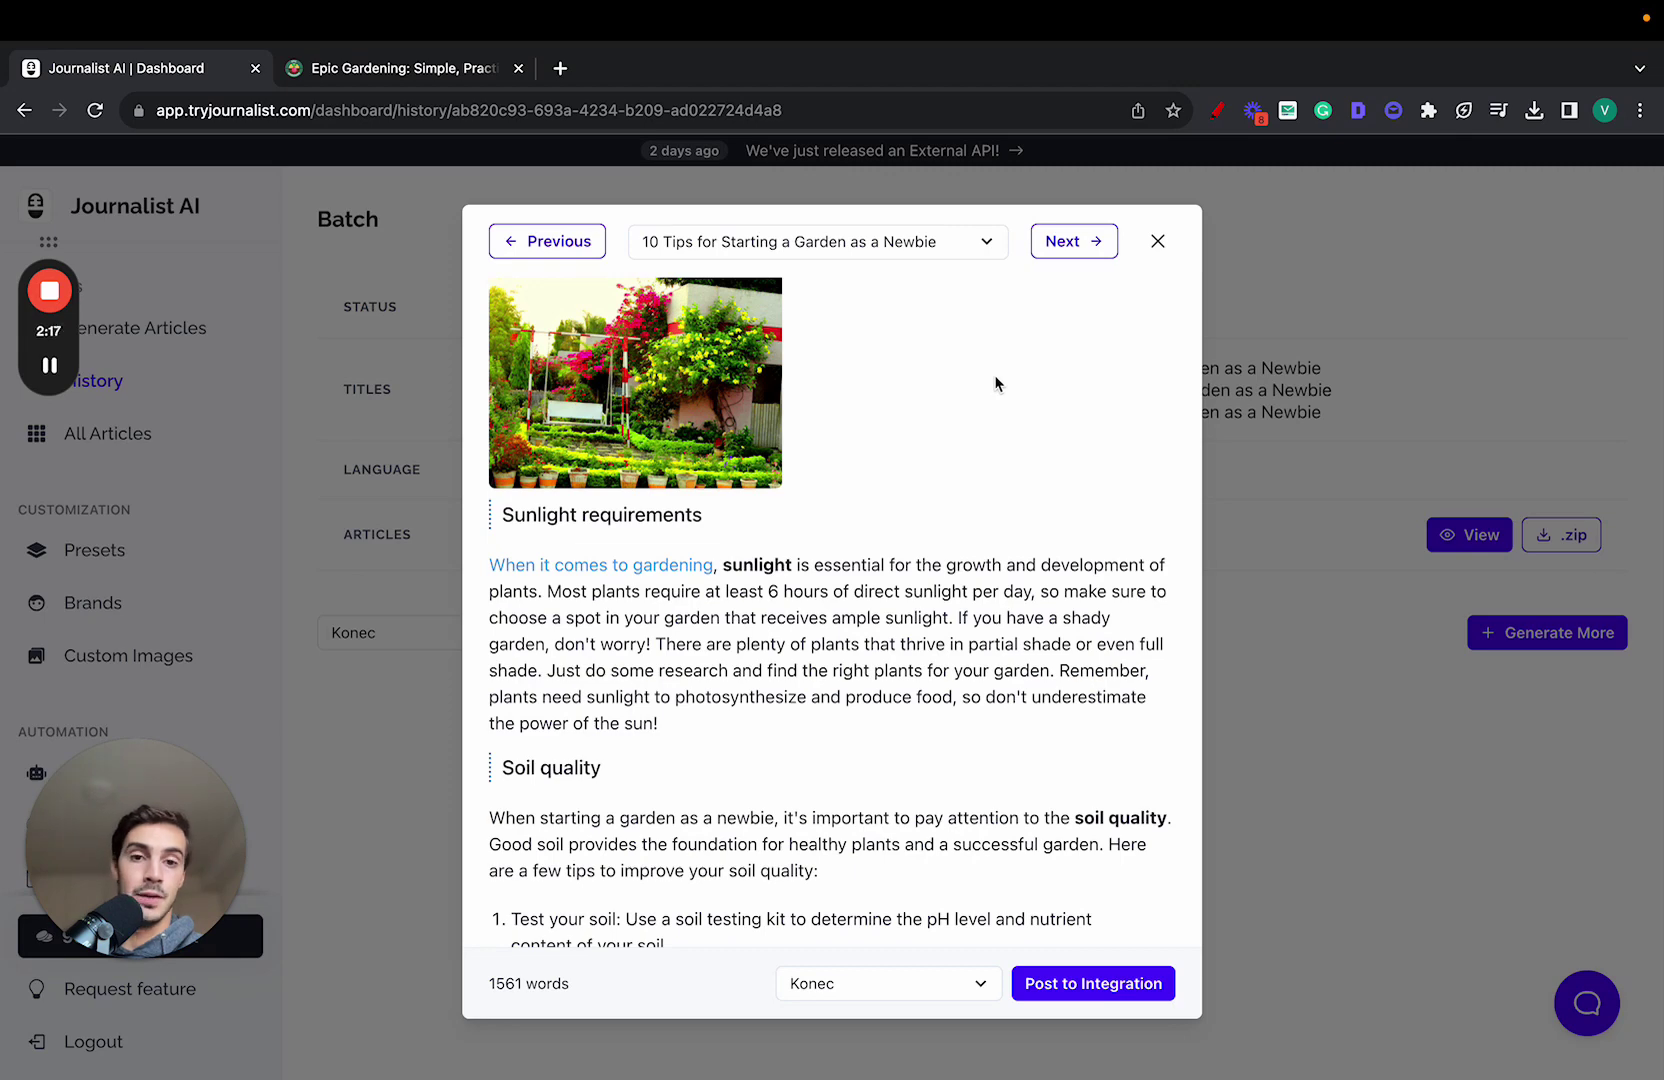
scroll(995, 383, "down", 10)
left_click_drag(519, 408, 751, 630)
scroll(751, 630, "down", 10)
scroll(787, 575, "down", 15)
scroll(852, 653, "down", 3)
left_click_drag(847, 531, 648, 433)
scroll(881, 693, "down", 10)
scroll(926, 634, "down", 5)
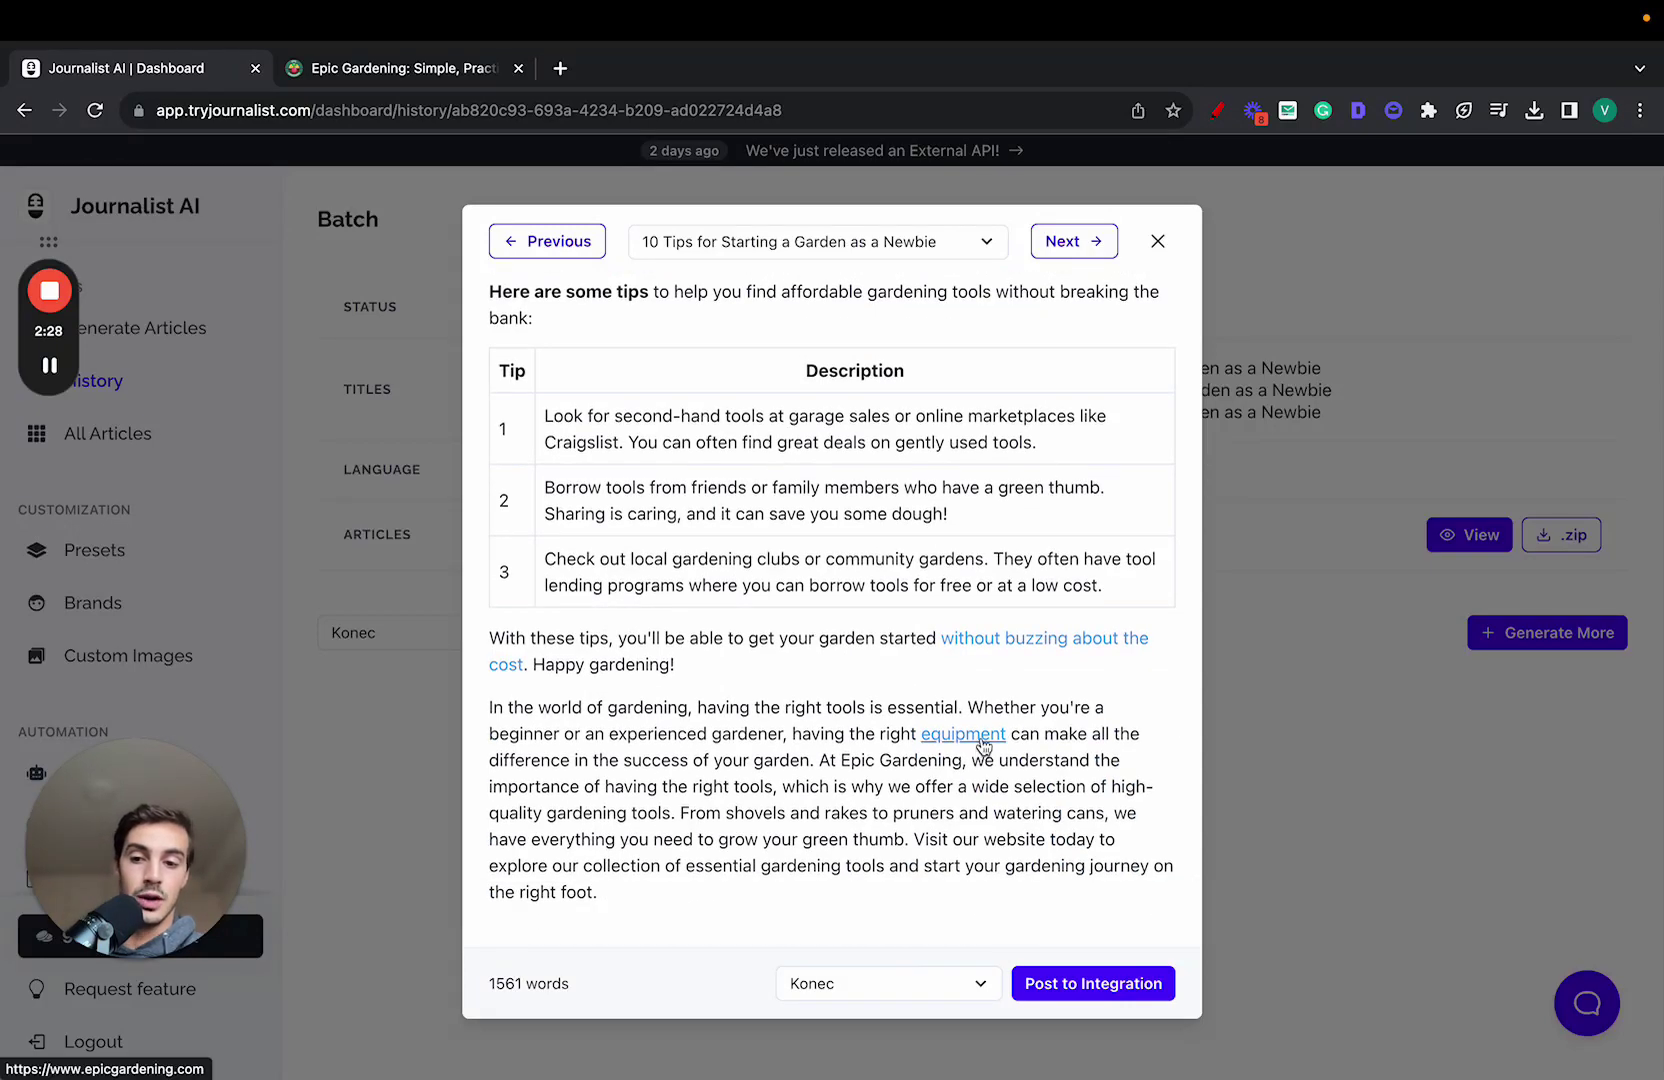
scroll(917, 699, "up", 1)
scroll(985, 656, "up", 20)
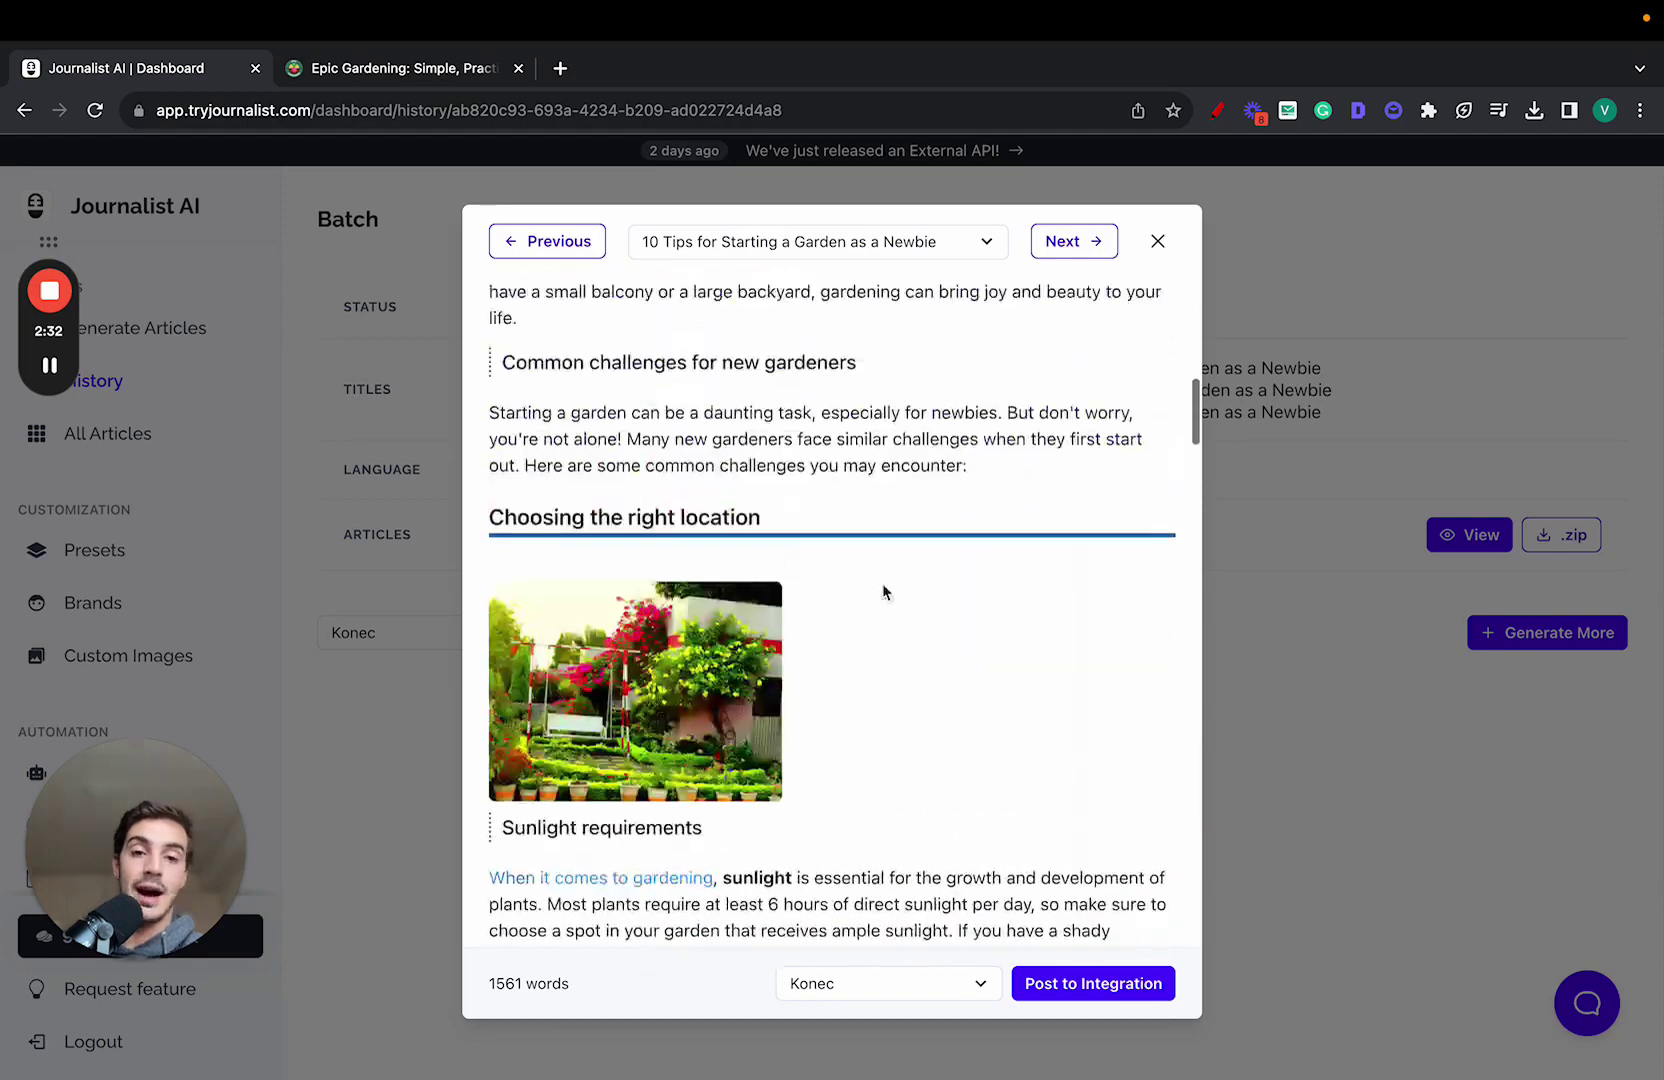
left_click(1157, 243)
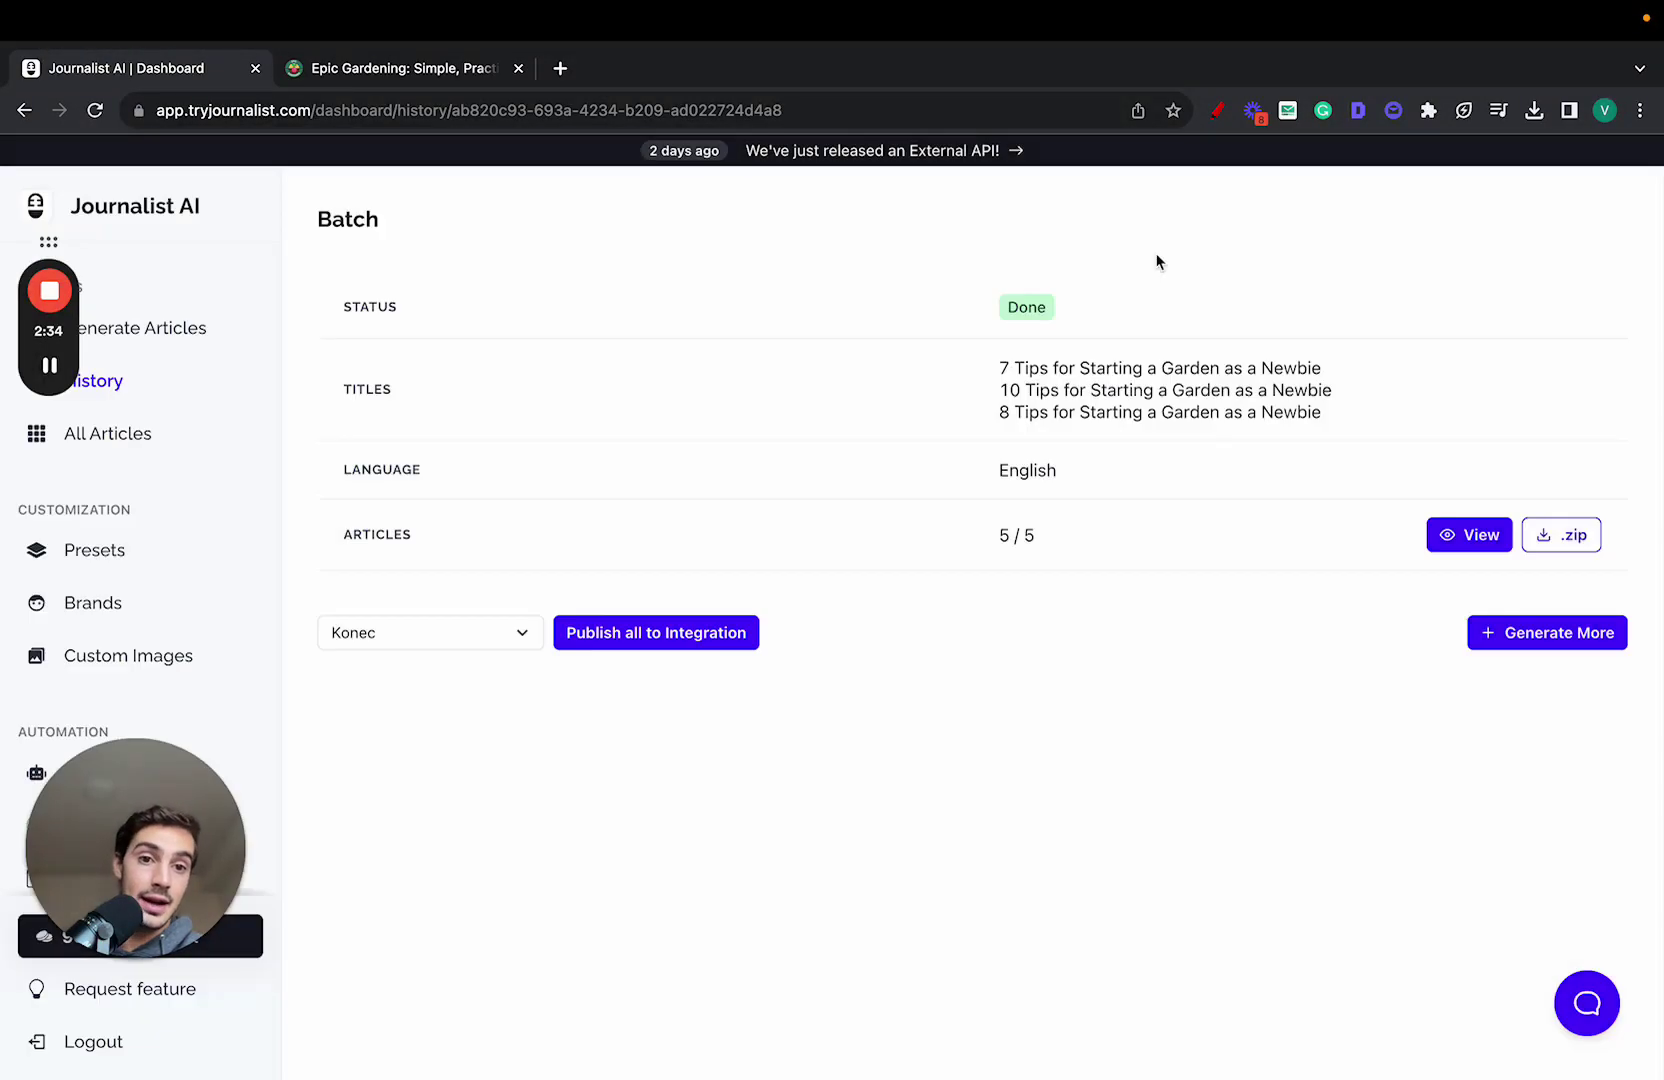
- Set the article generator to 20 articles in Southern Sotho
left_click(226, 347)
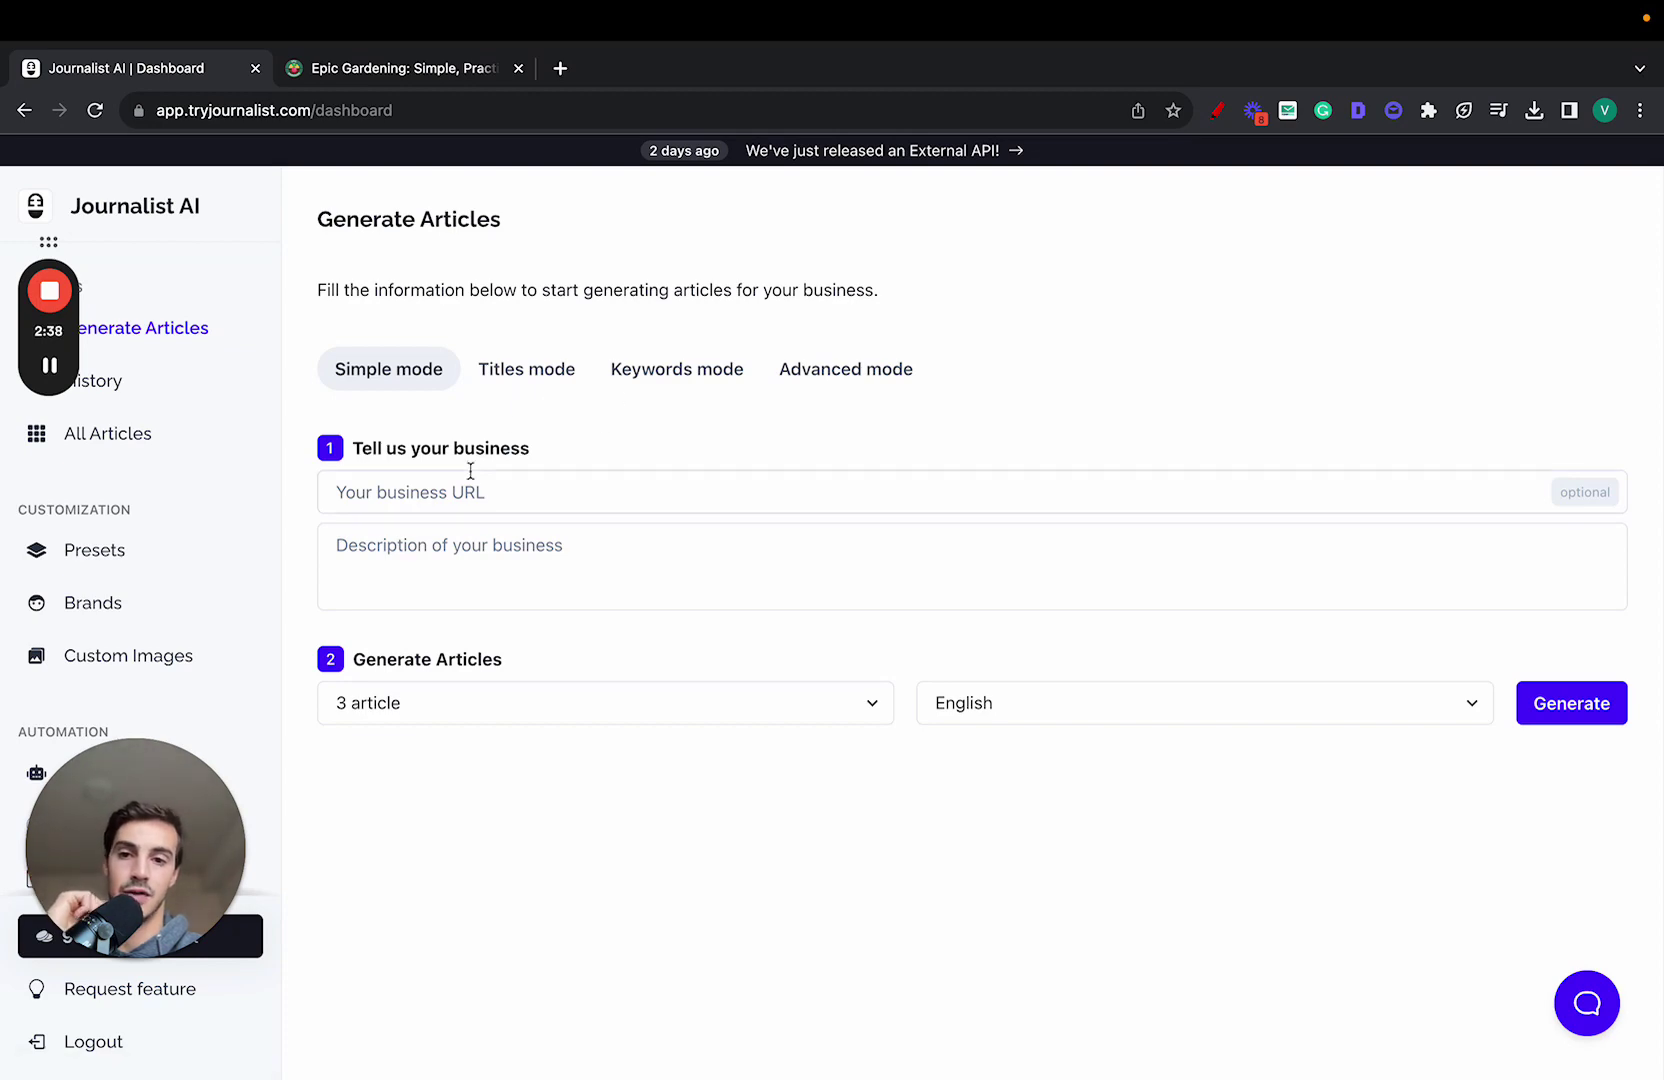
left_click(514, 703)
left_click(516, 790)
left_click(1037, 712)
scroll(1040, 840, "down", 15)
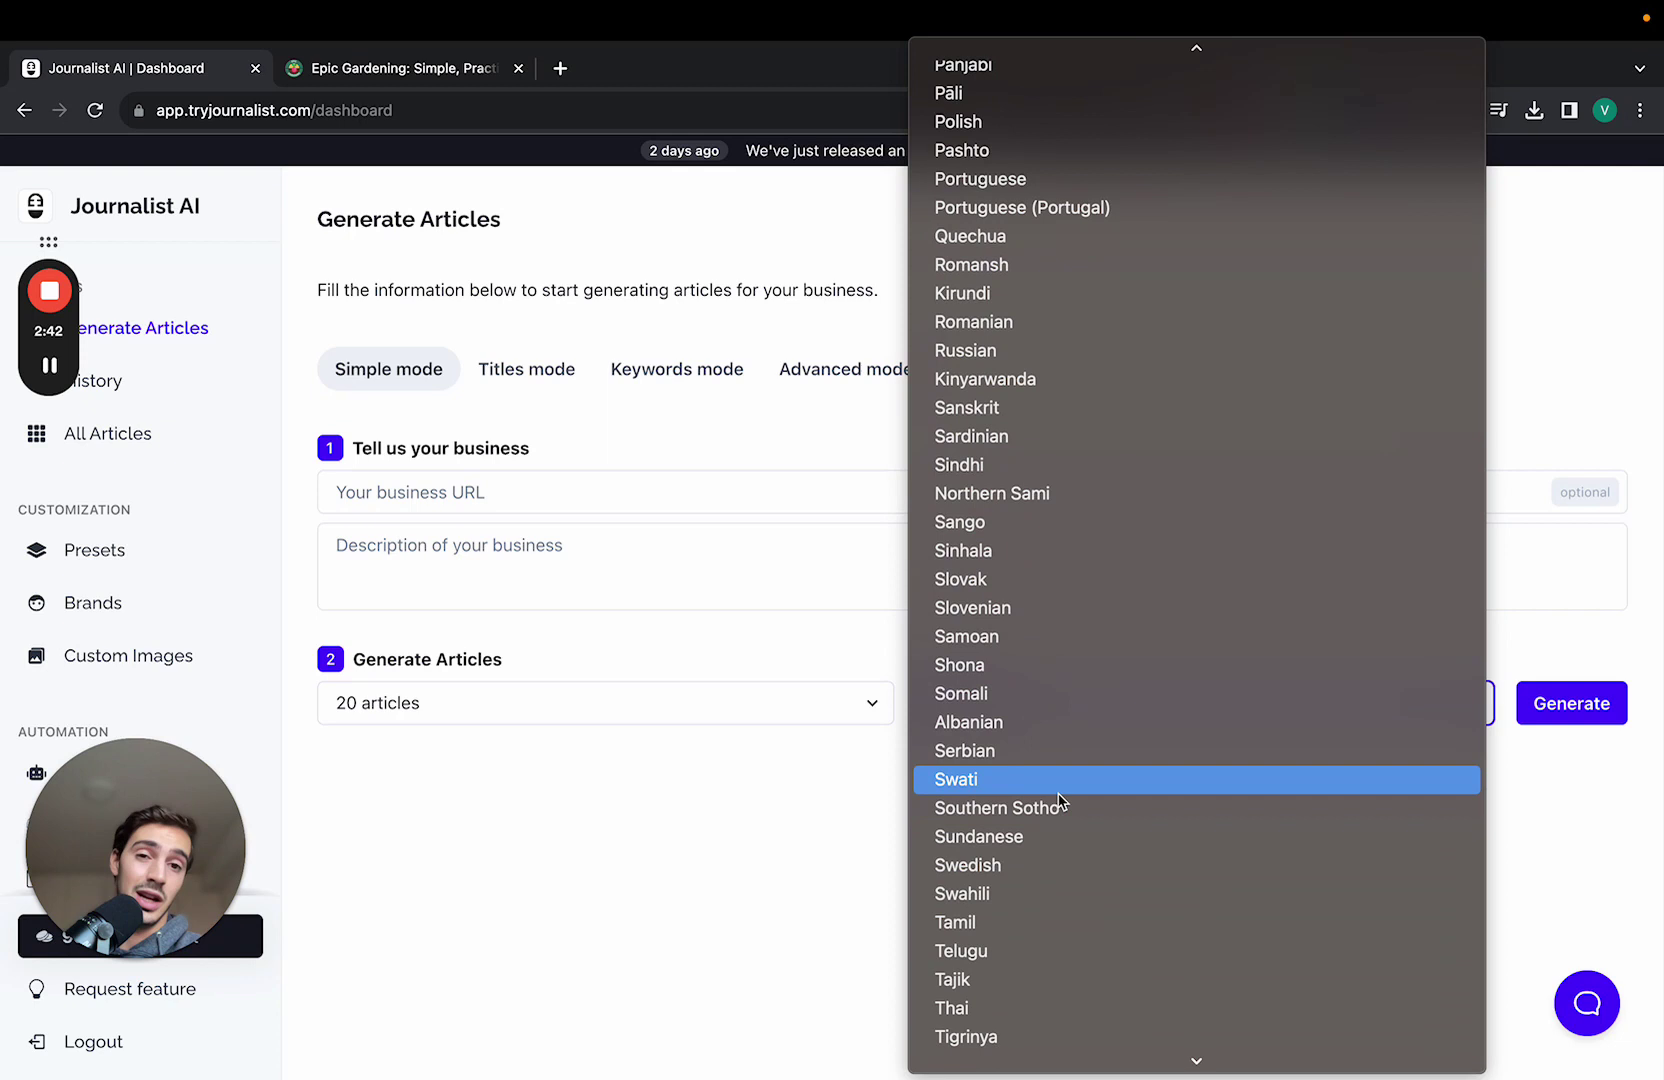
left_click(1180, 812)
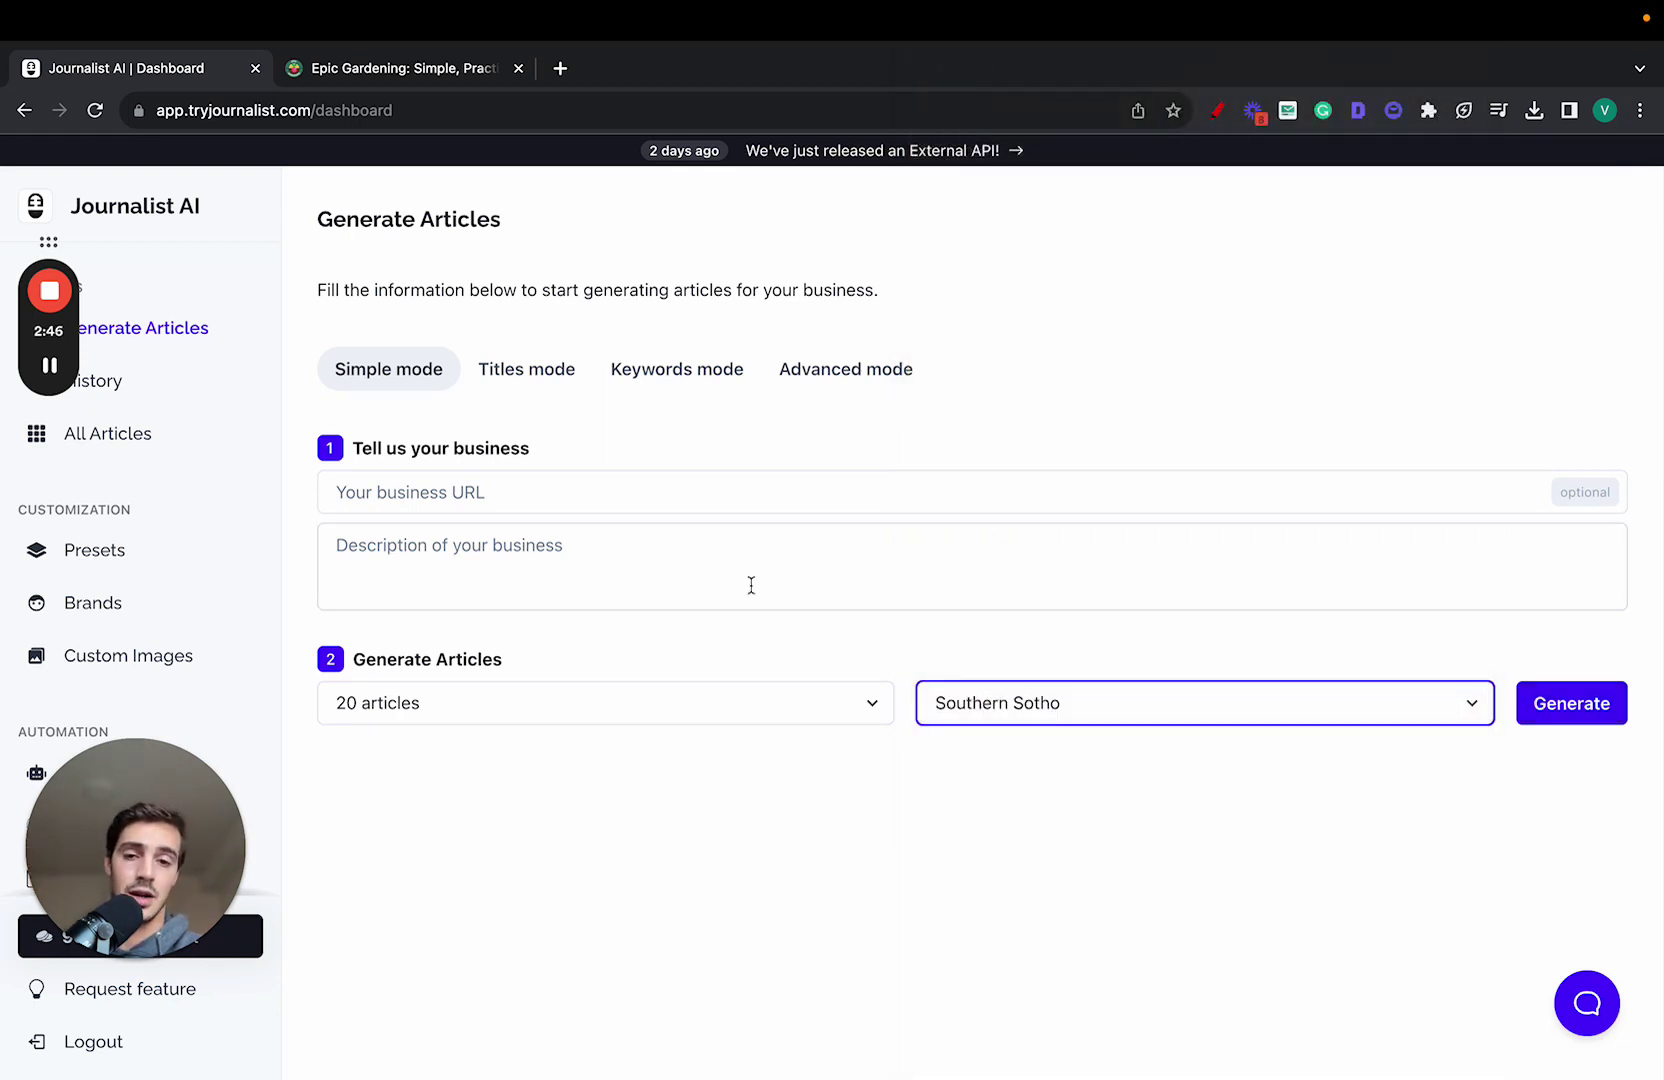
- Switch to Advanced mode with 300 articles, then go to AutoBlogs
left_click(547, 379)
left_click(660, 380)
left_click(790, 380)
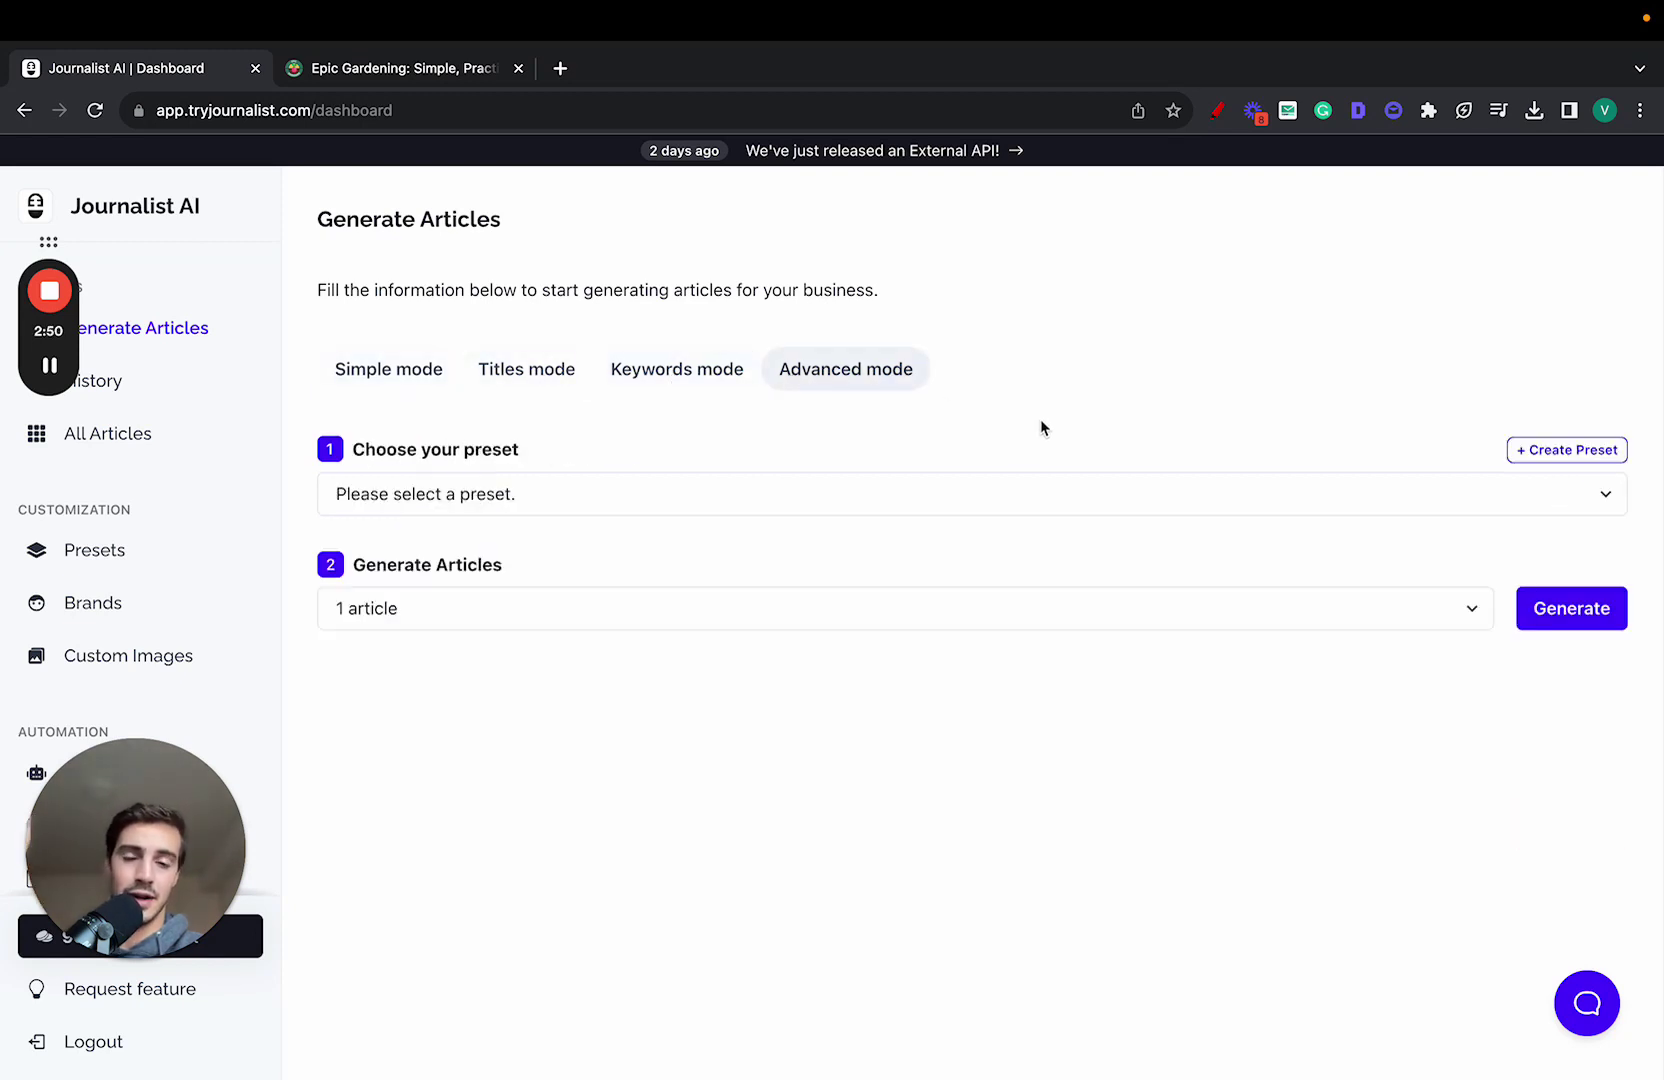
left_click(858, 615)
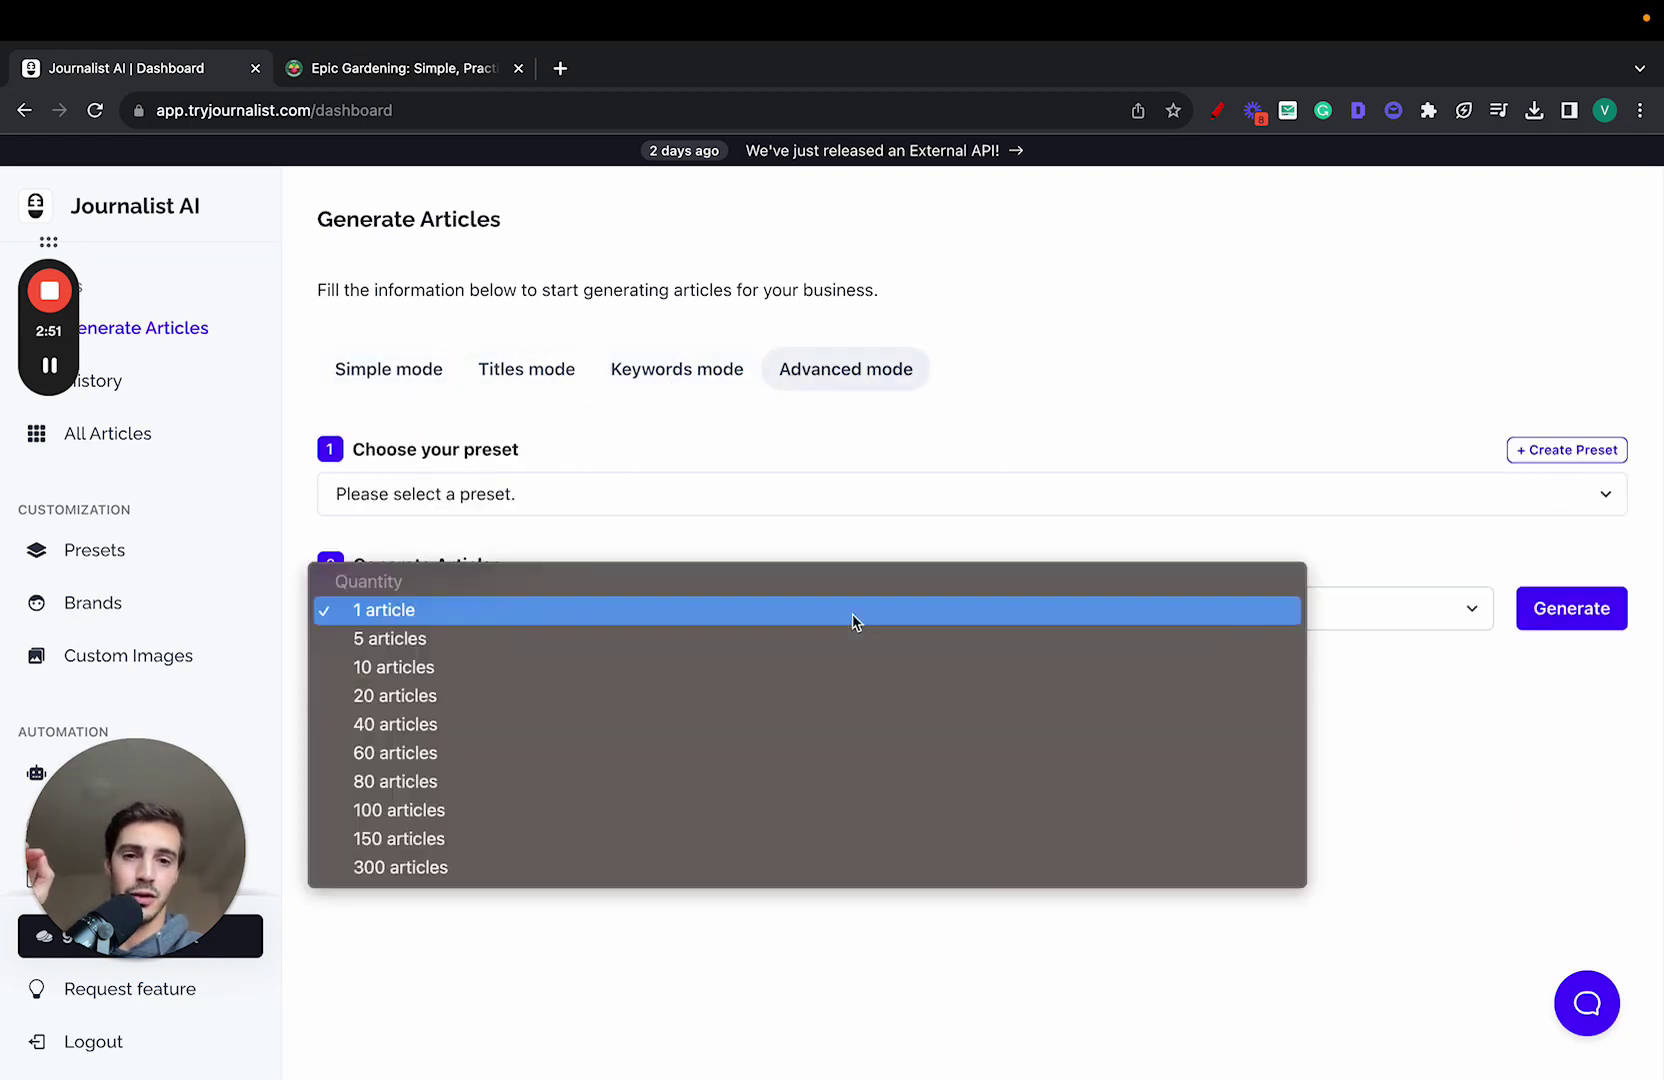
left_click(744, 868)
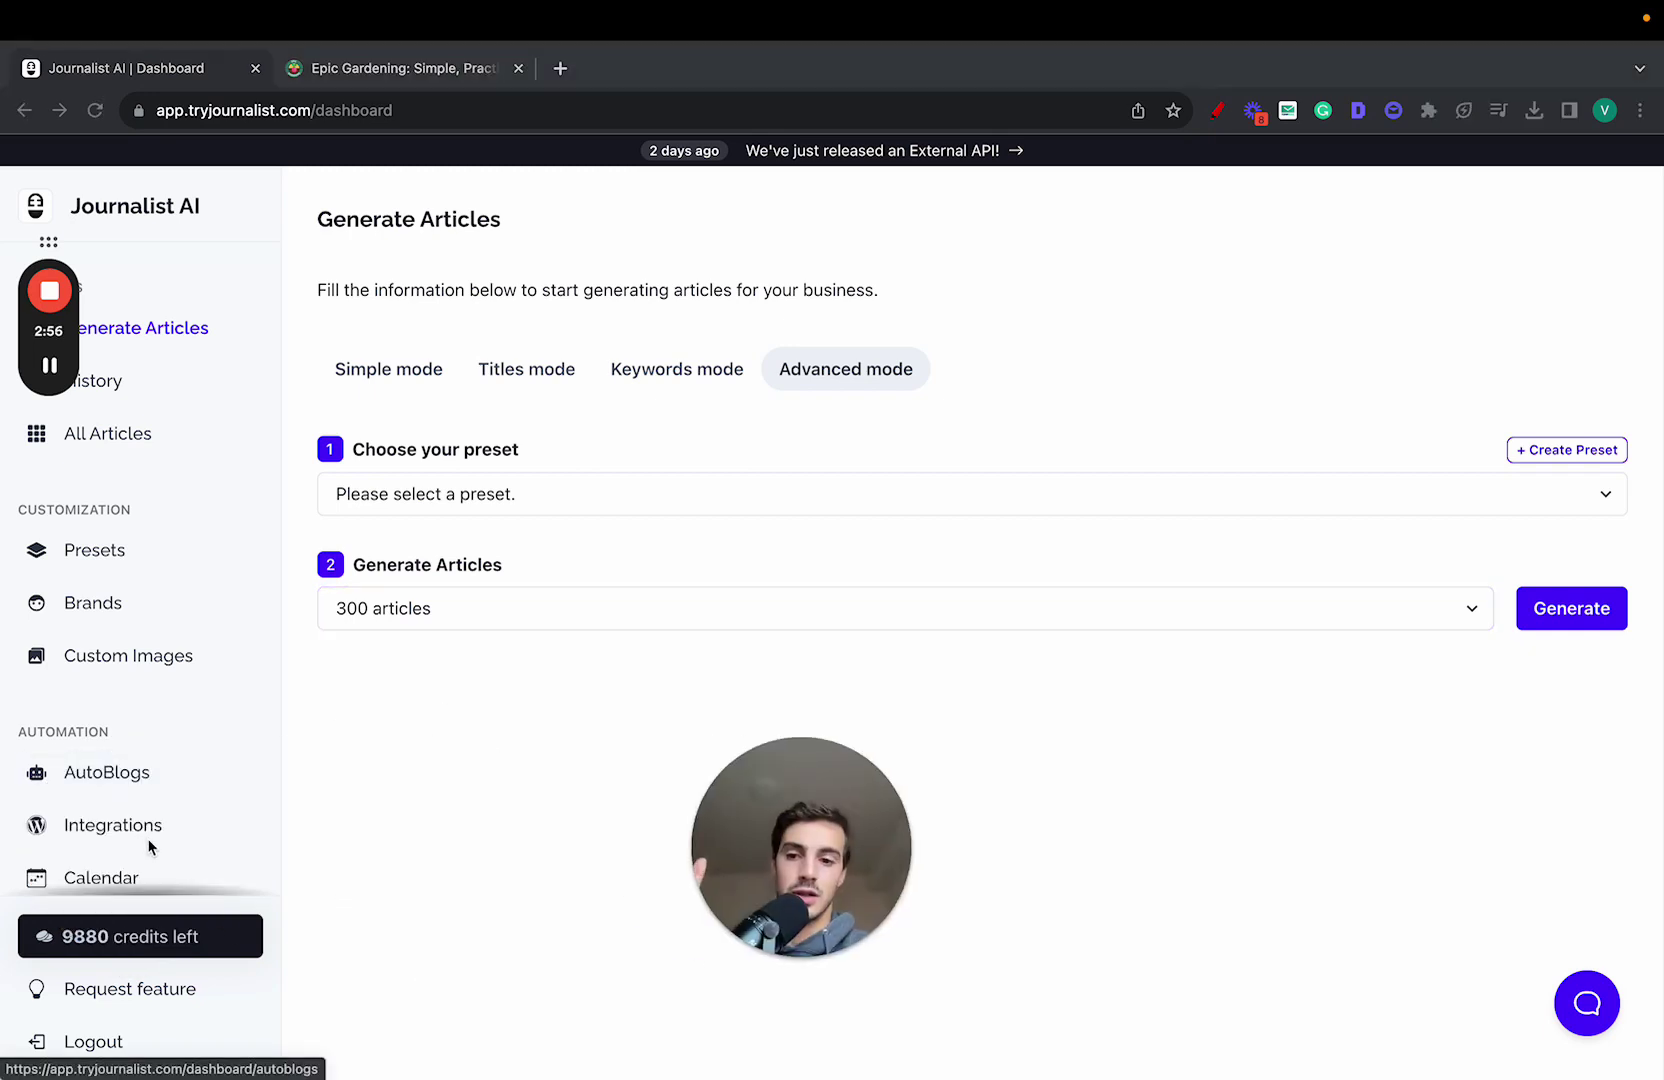
left_click(130, 772)
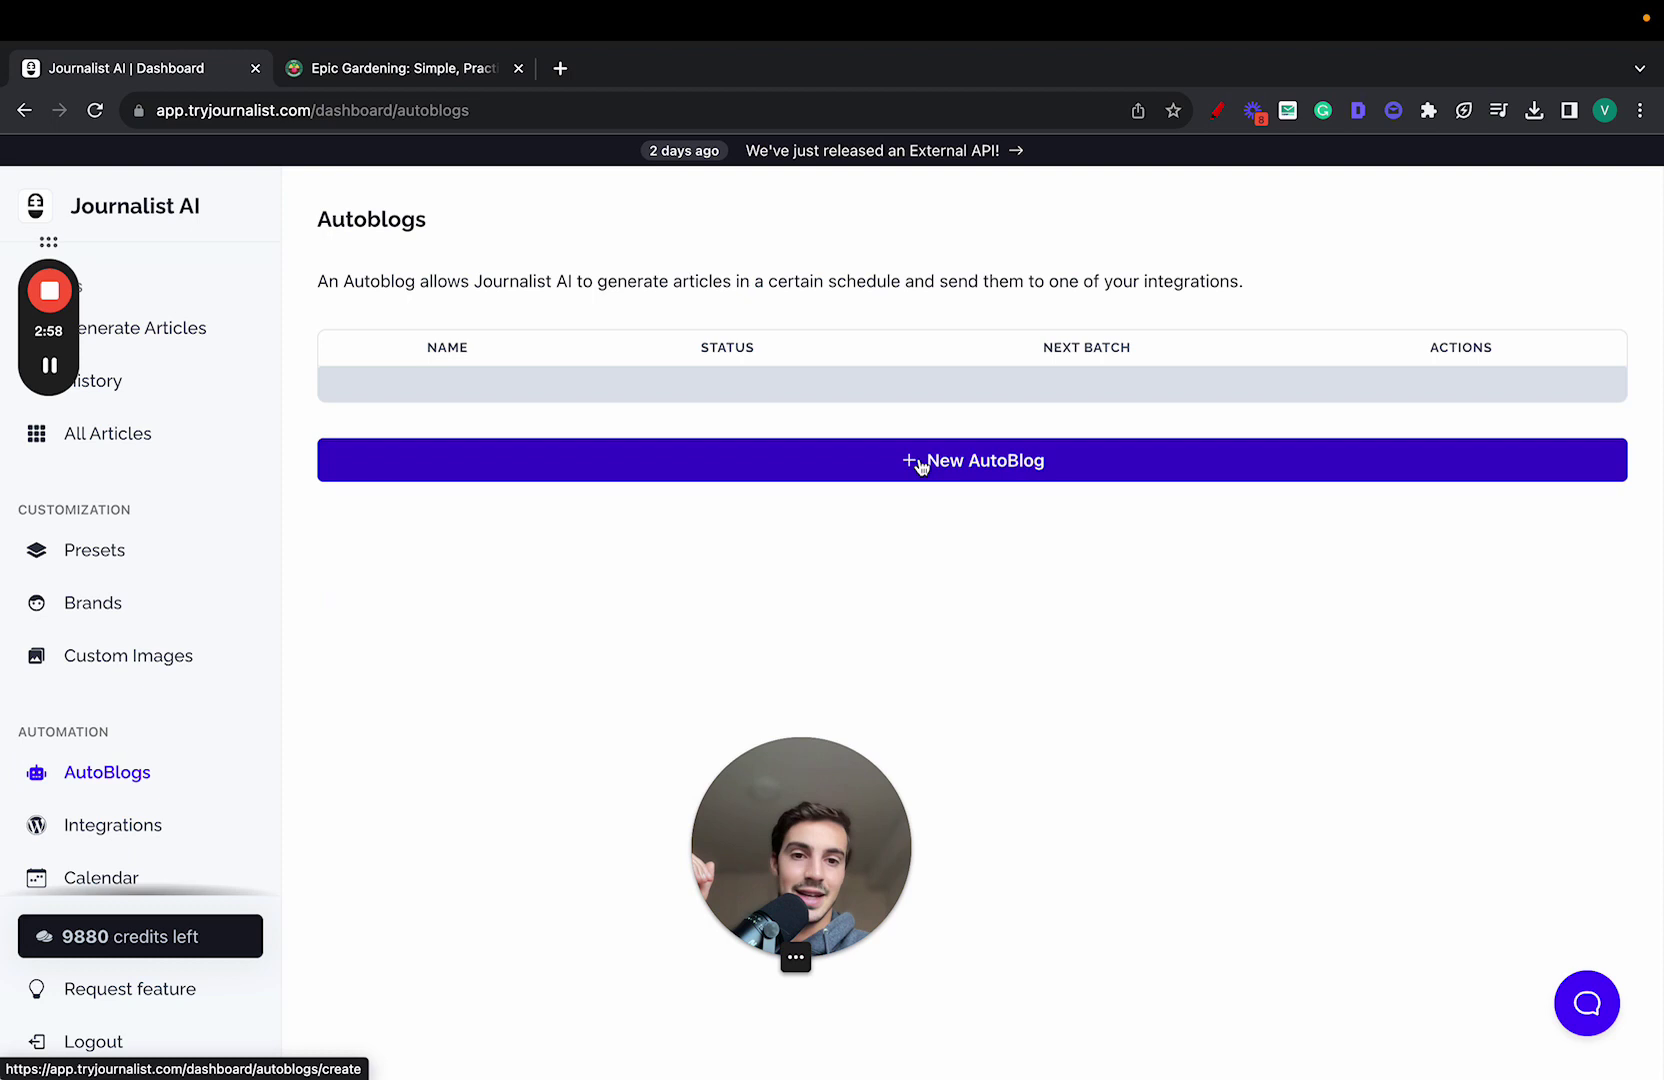
- Begin a new Shopify integration from the Integrations page
left_click(166, 837)
left_click(951, 700)
left_click(533, 399)
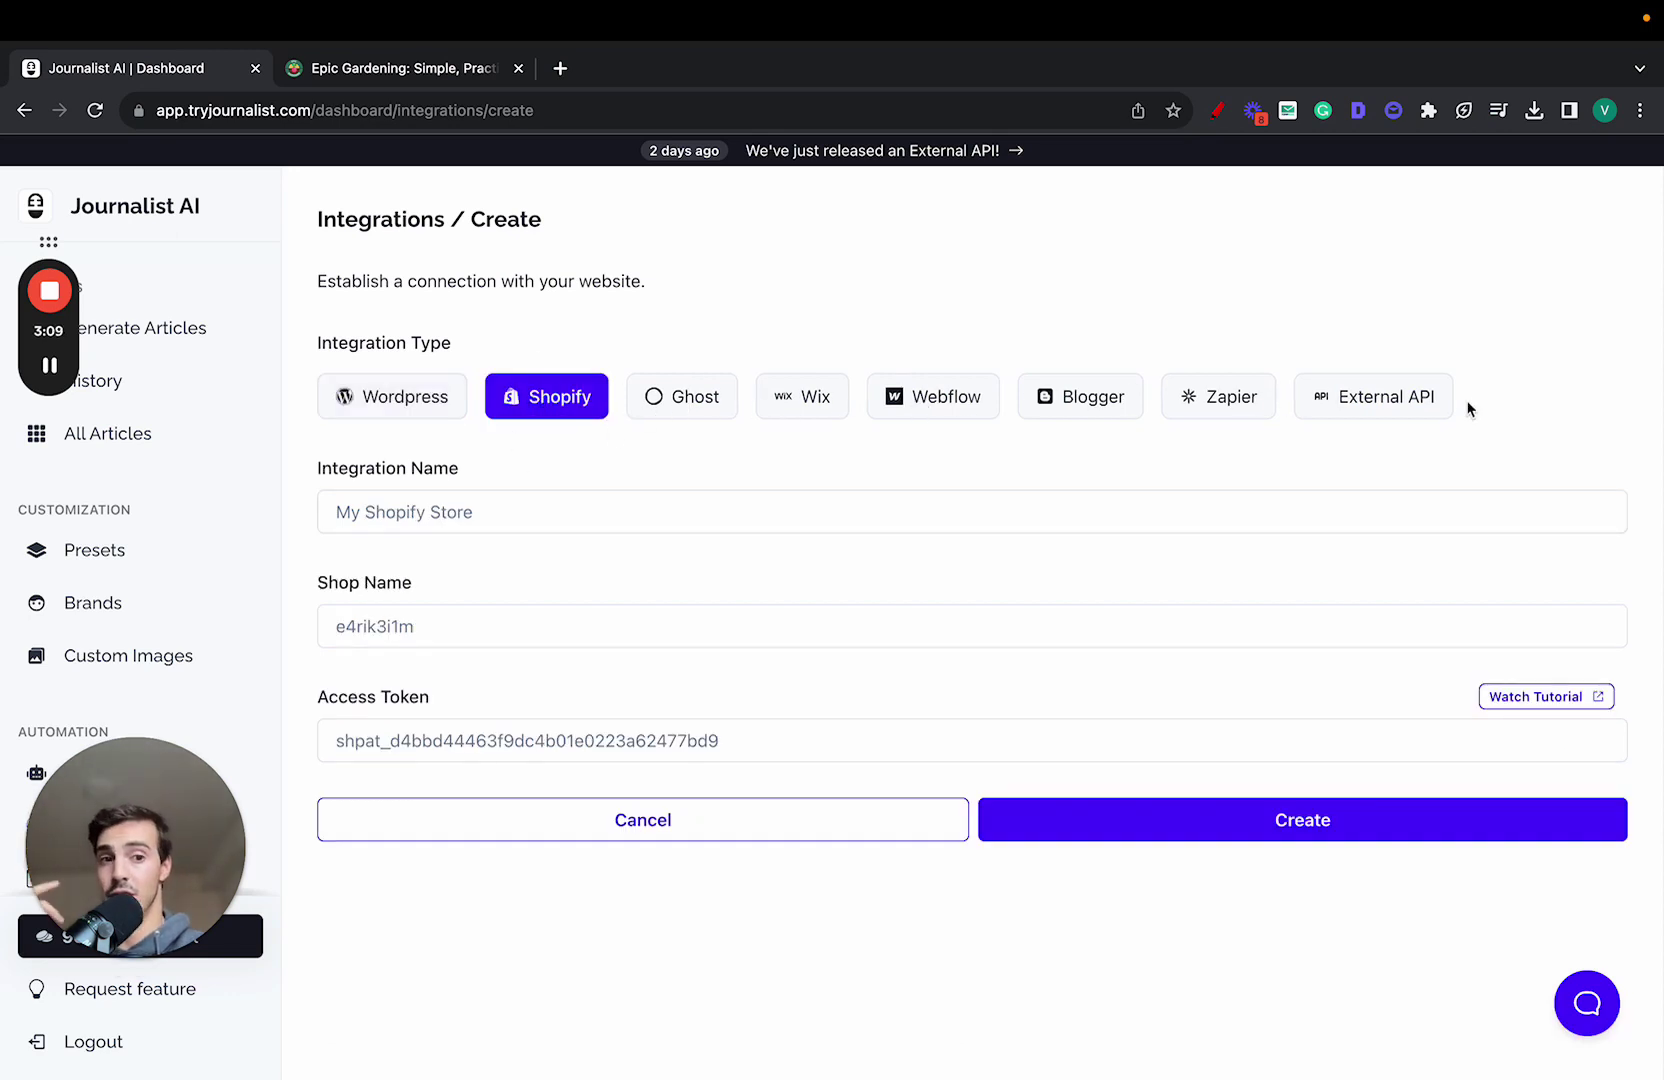
left_click_drag(1467, 408, 1047, 401)
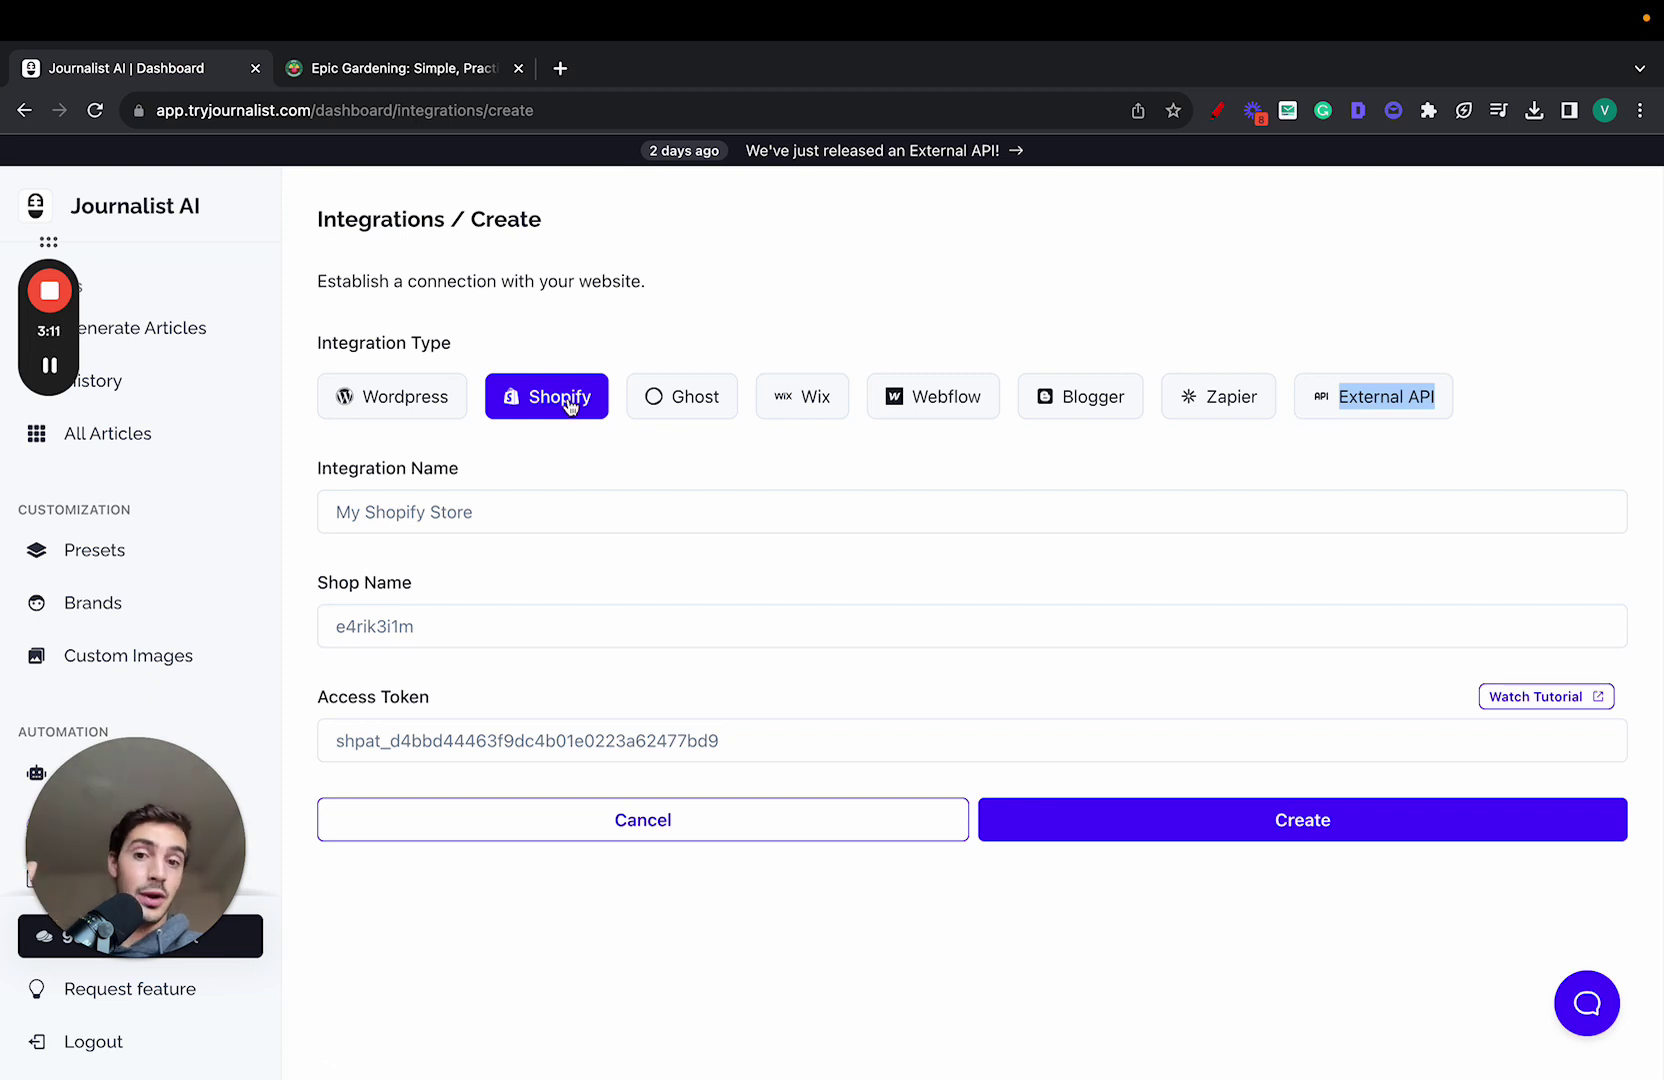
- Edit the wp autoblog to quantity 5 and frequency Every week
left_click(120, 770)
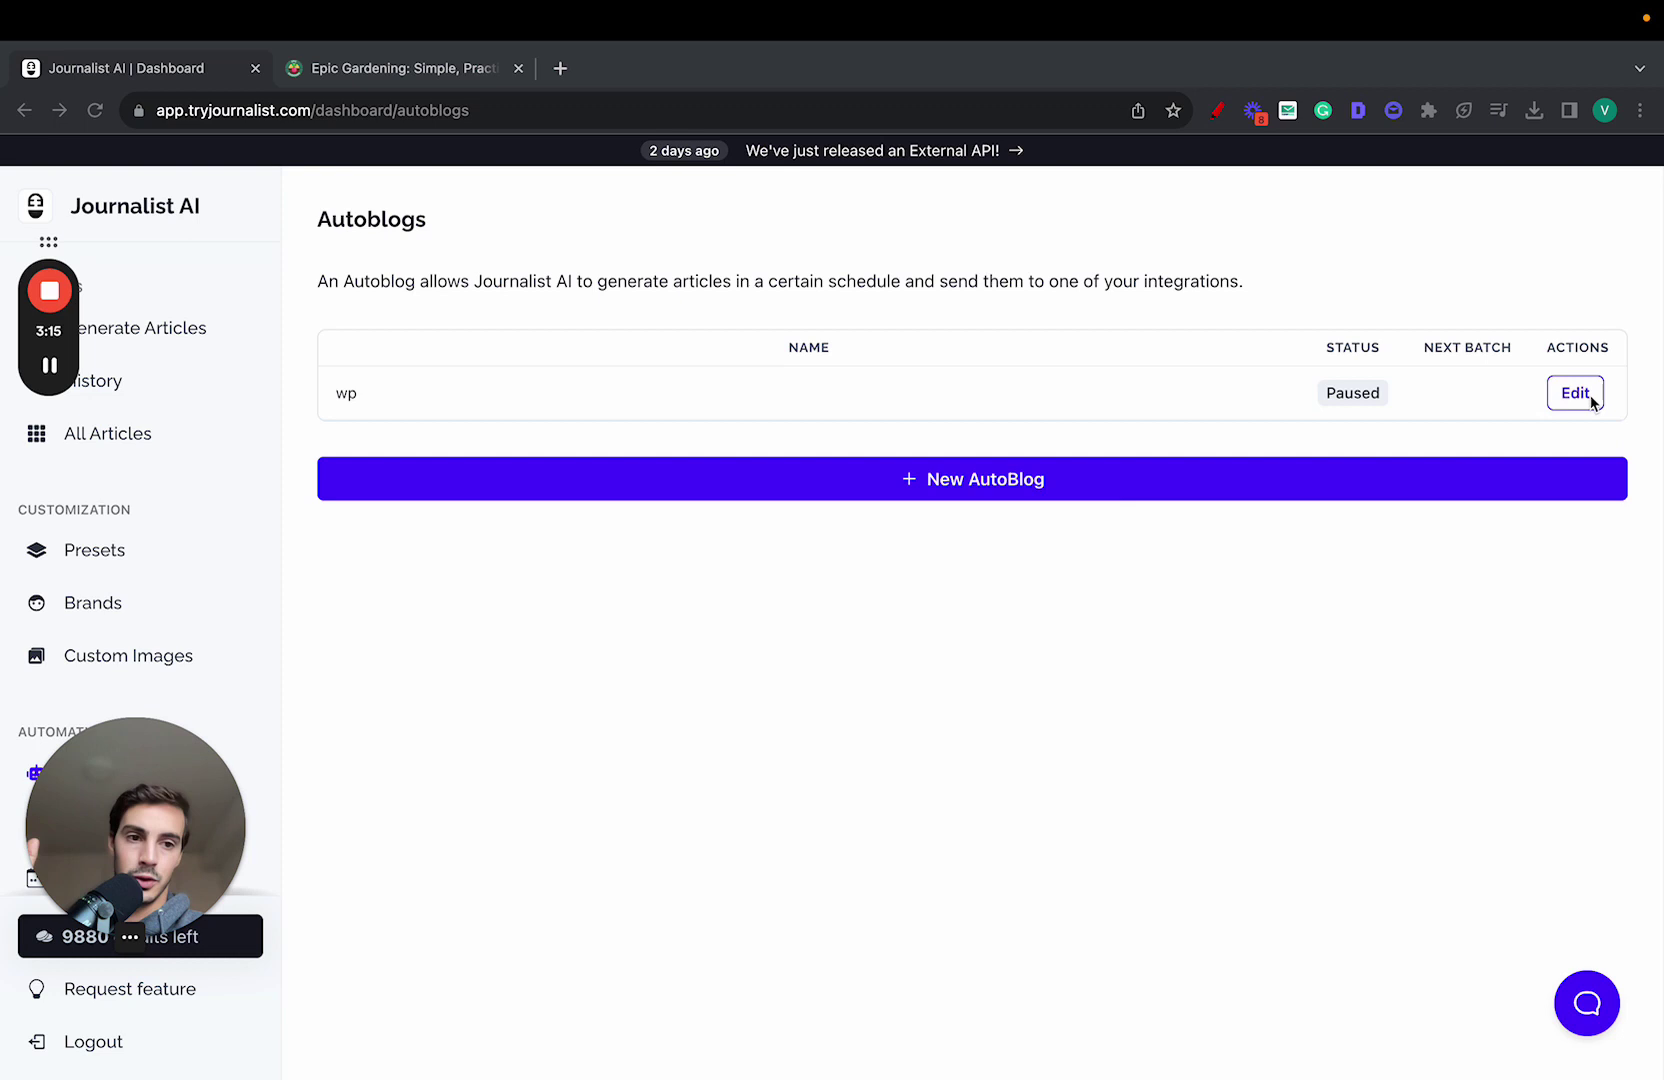
left_click(1581, 395)
left_click(703, 605)
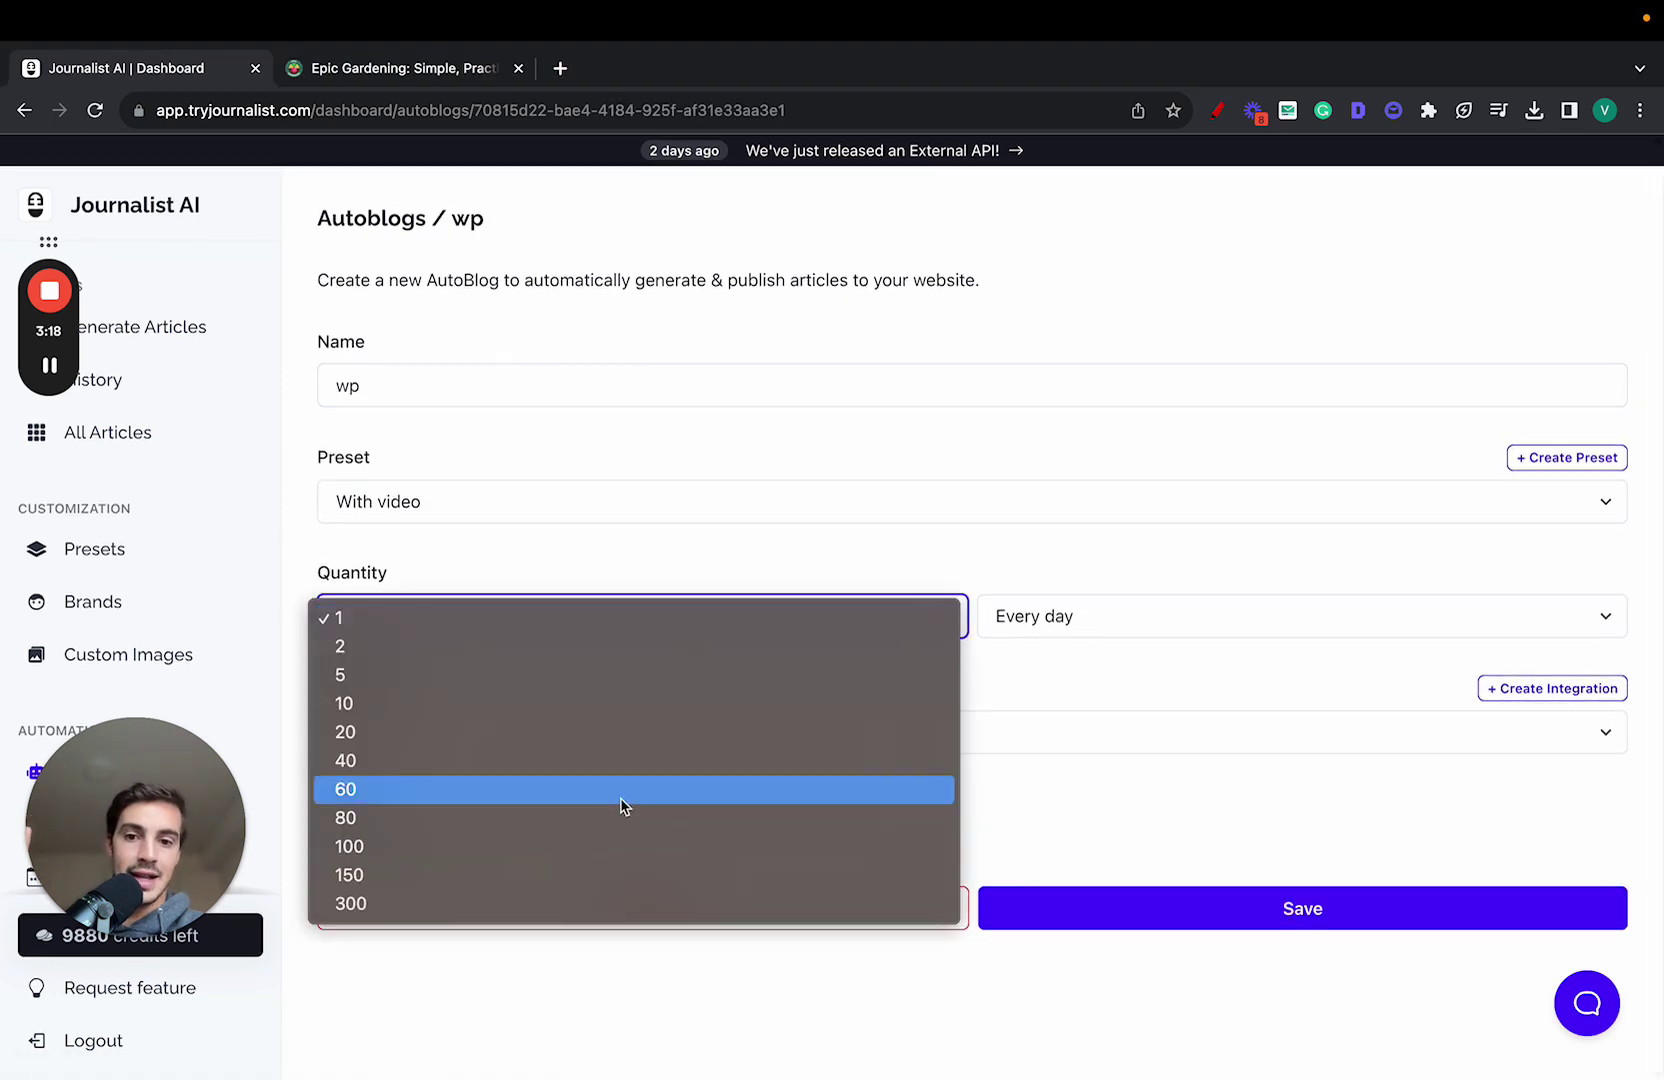
left_click(577, 903)
left_click(1031, 630)
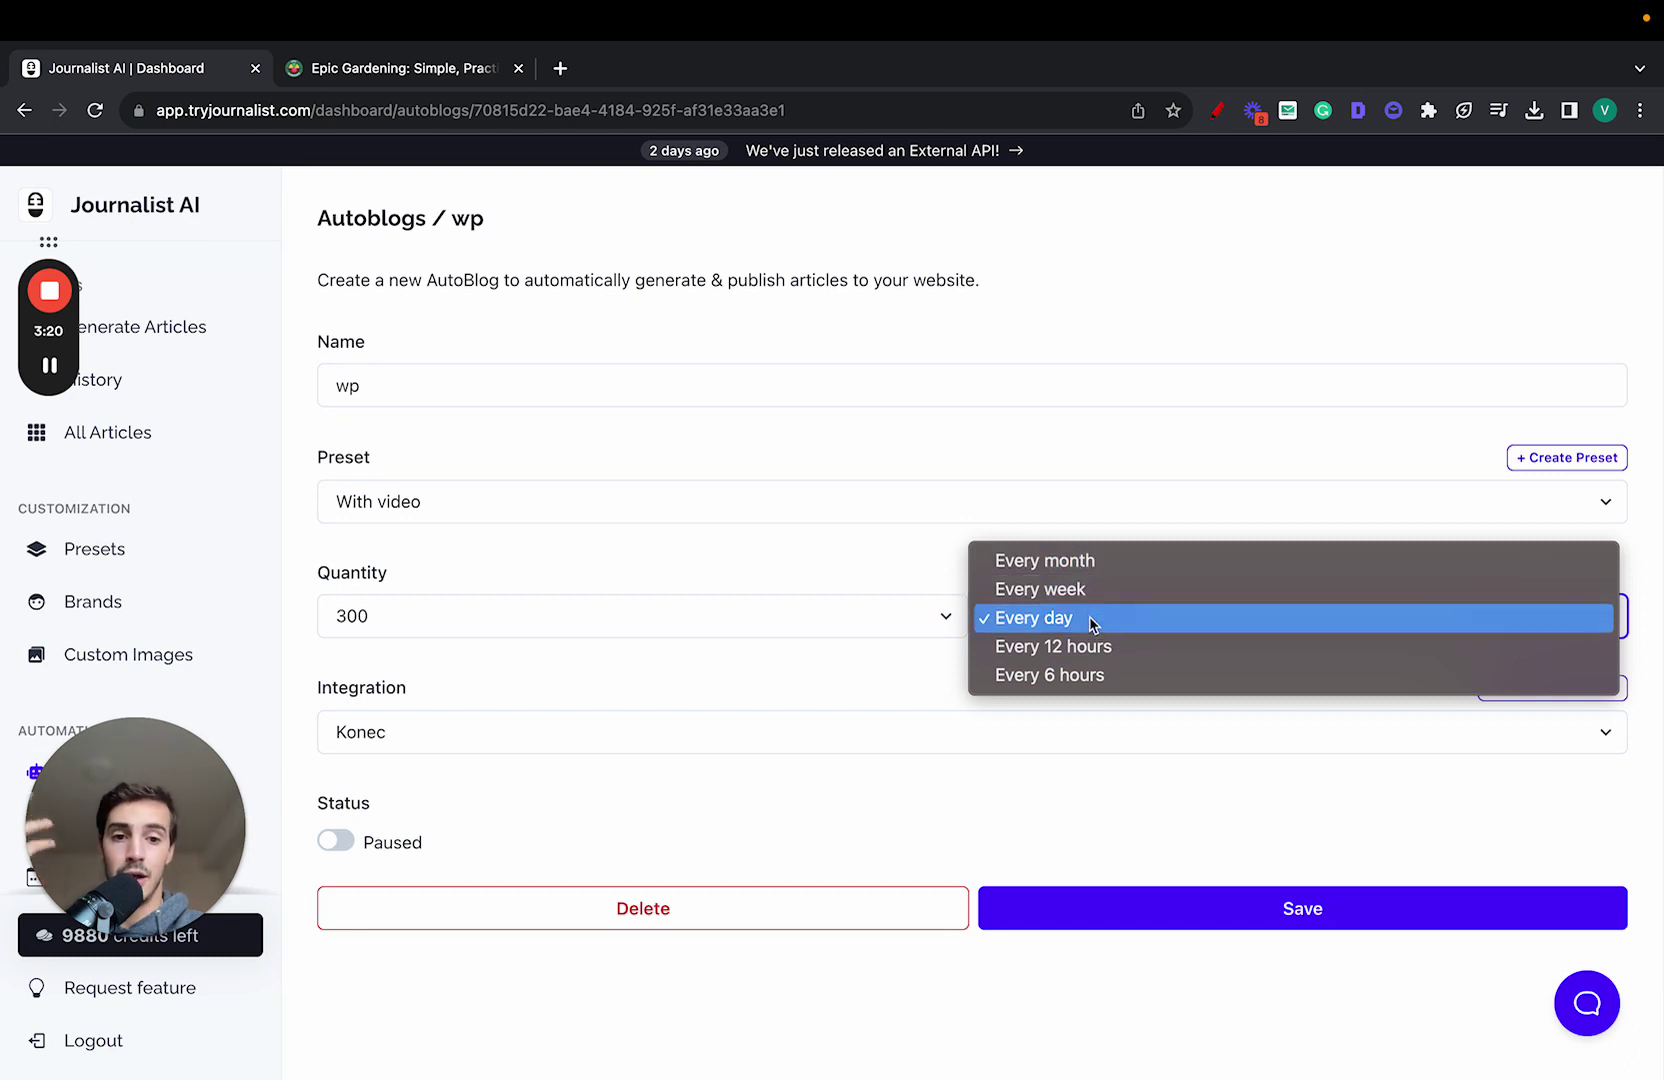
left_click(746, 642)
left_click(740, 622)
left_click(520, 390)
left_click(1008, 612)
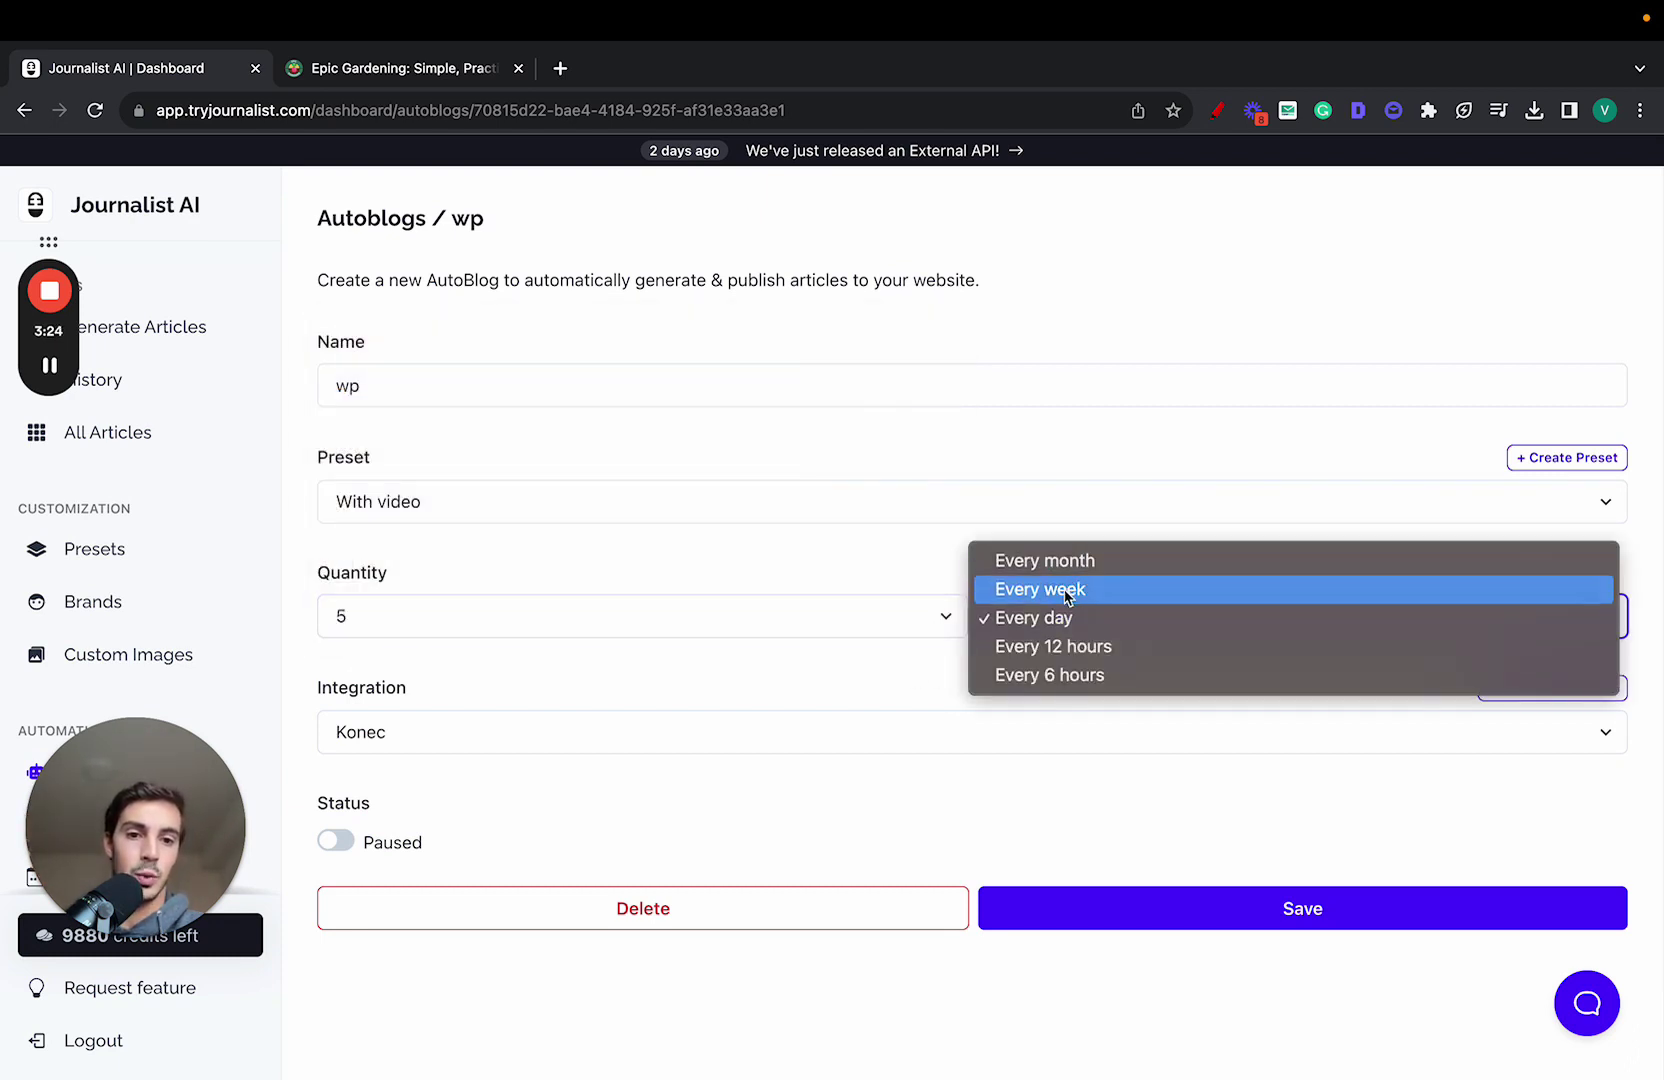
left_click(1067, 597)
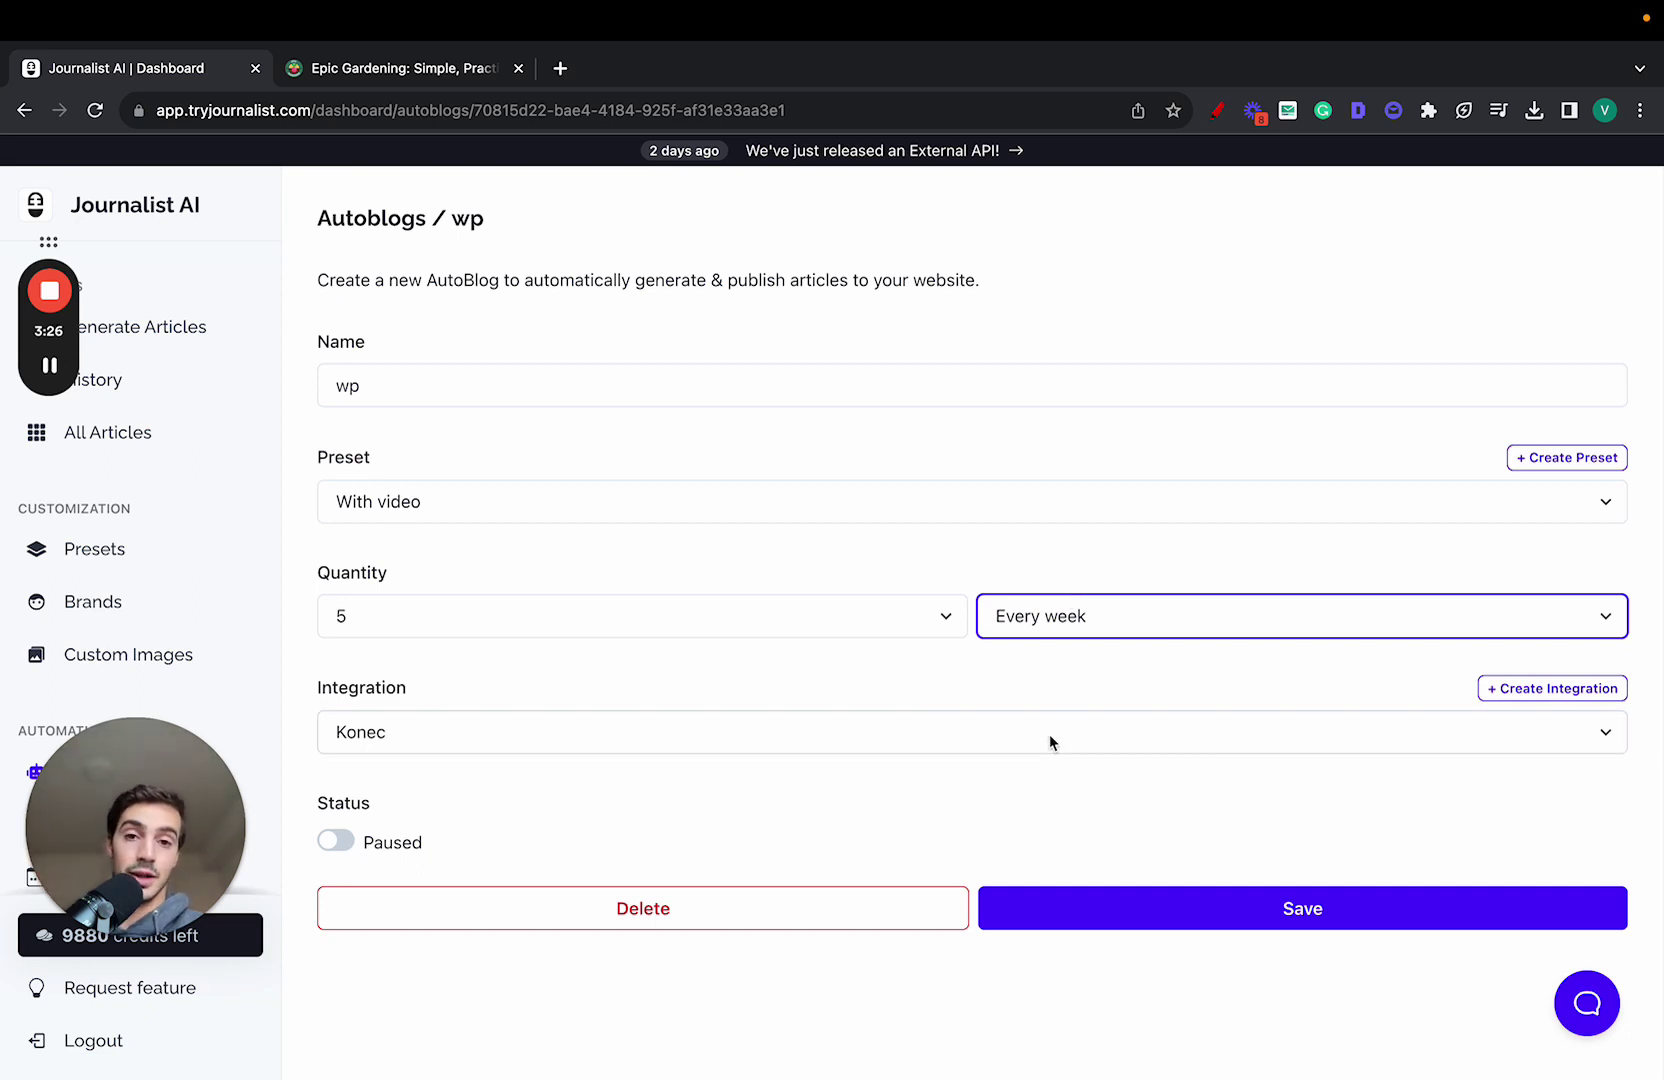
- Sketch a red article-page diagram over the wp form, with an arrow up from the weekly schedule
left_click(1217, 110)
mouse_move(764, 327)
left_mouse_down()
mouse_move(764, 850)
mouse_move(914, 251)
mouse_move(802, 270)
mouse_move(995, 390)
mouse_move(866, 268)
left_mouse_up()
mouse_move(1001, 452)
left_mouse_down()
mouse_move(827, 477)
mouse_move(968, 527)
left_mouse_up()
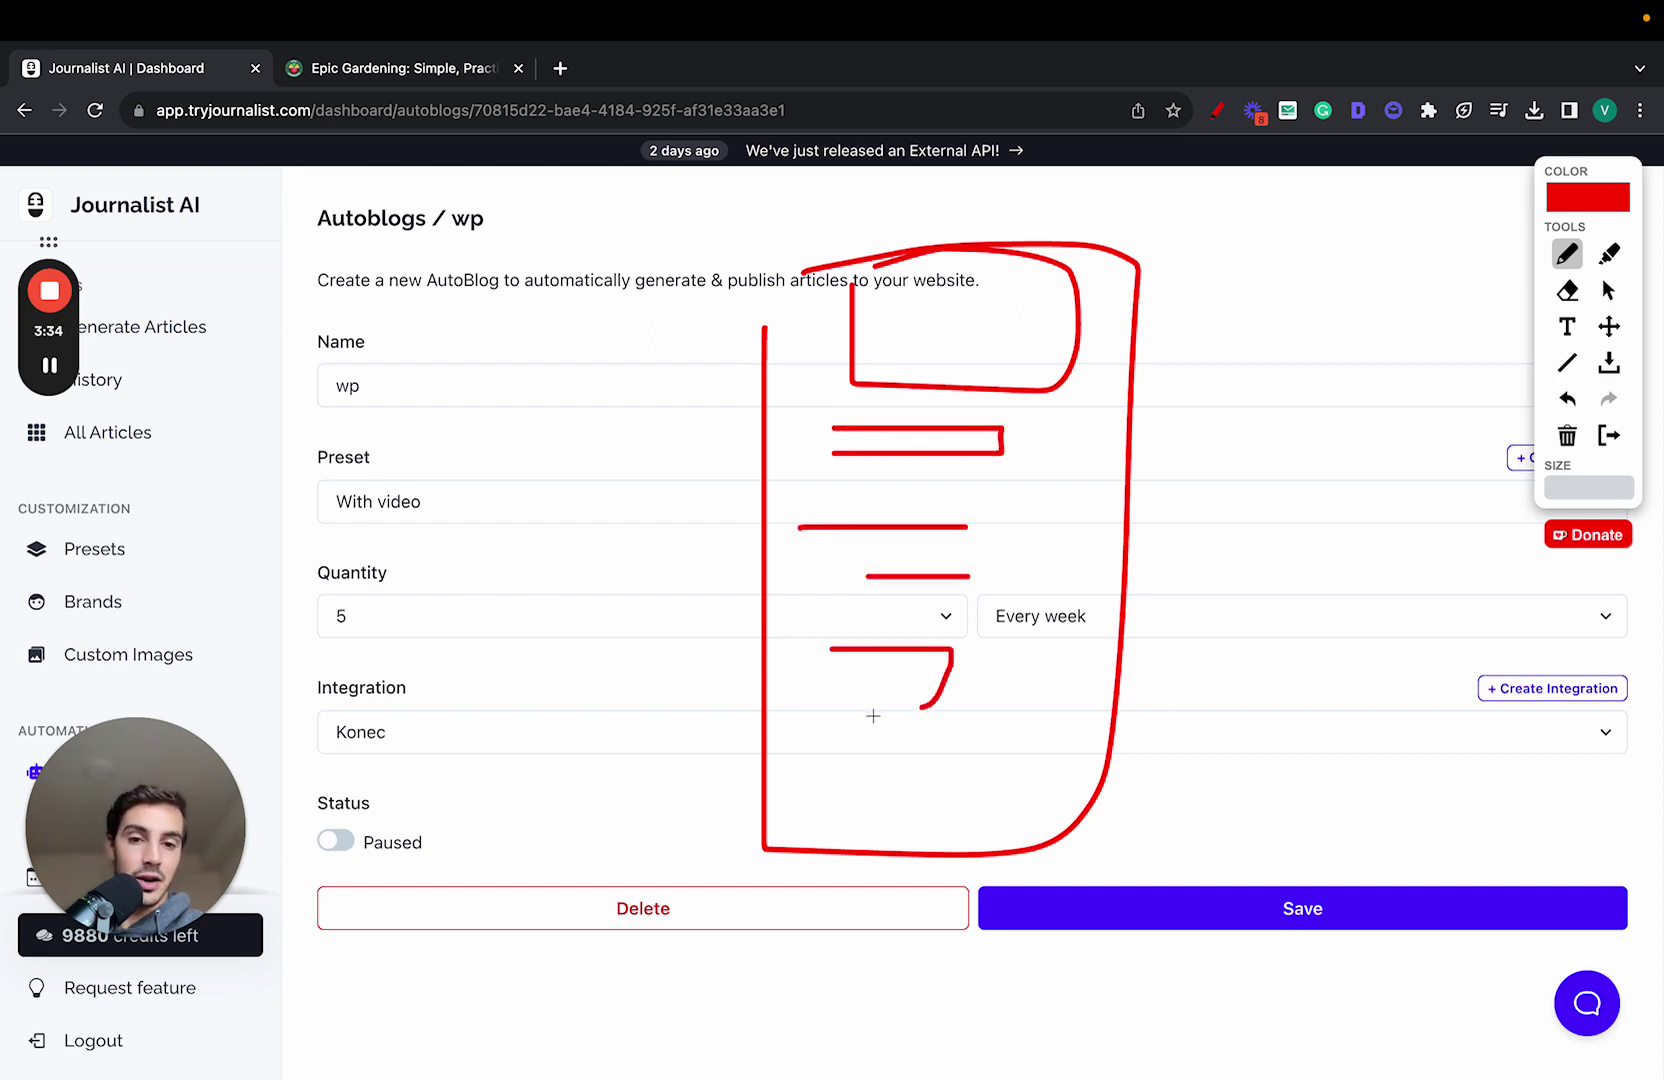
left_click_drag(873, 716, 911, 733)
left_click_drag(985, 820, 916, 742)
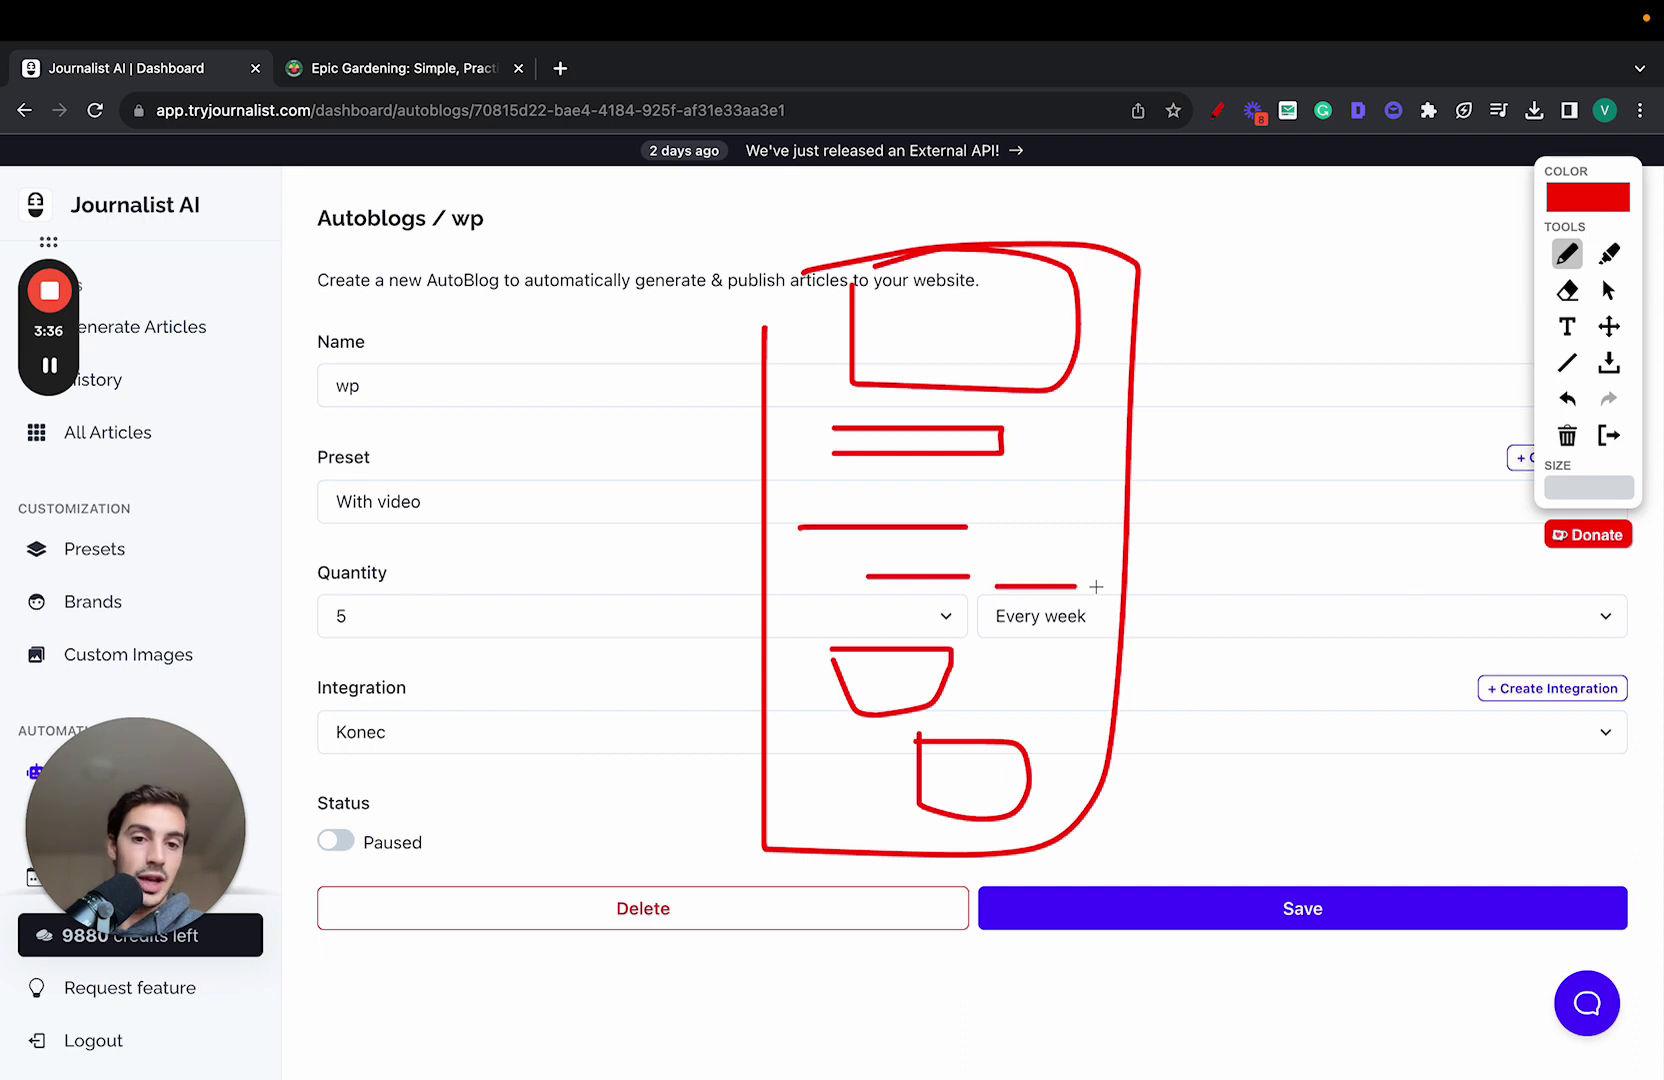
left_click_drag(1052, 697, 1348, 446)
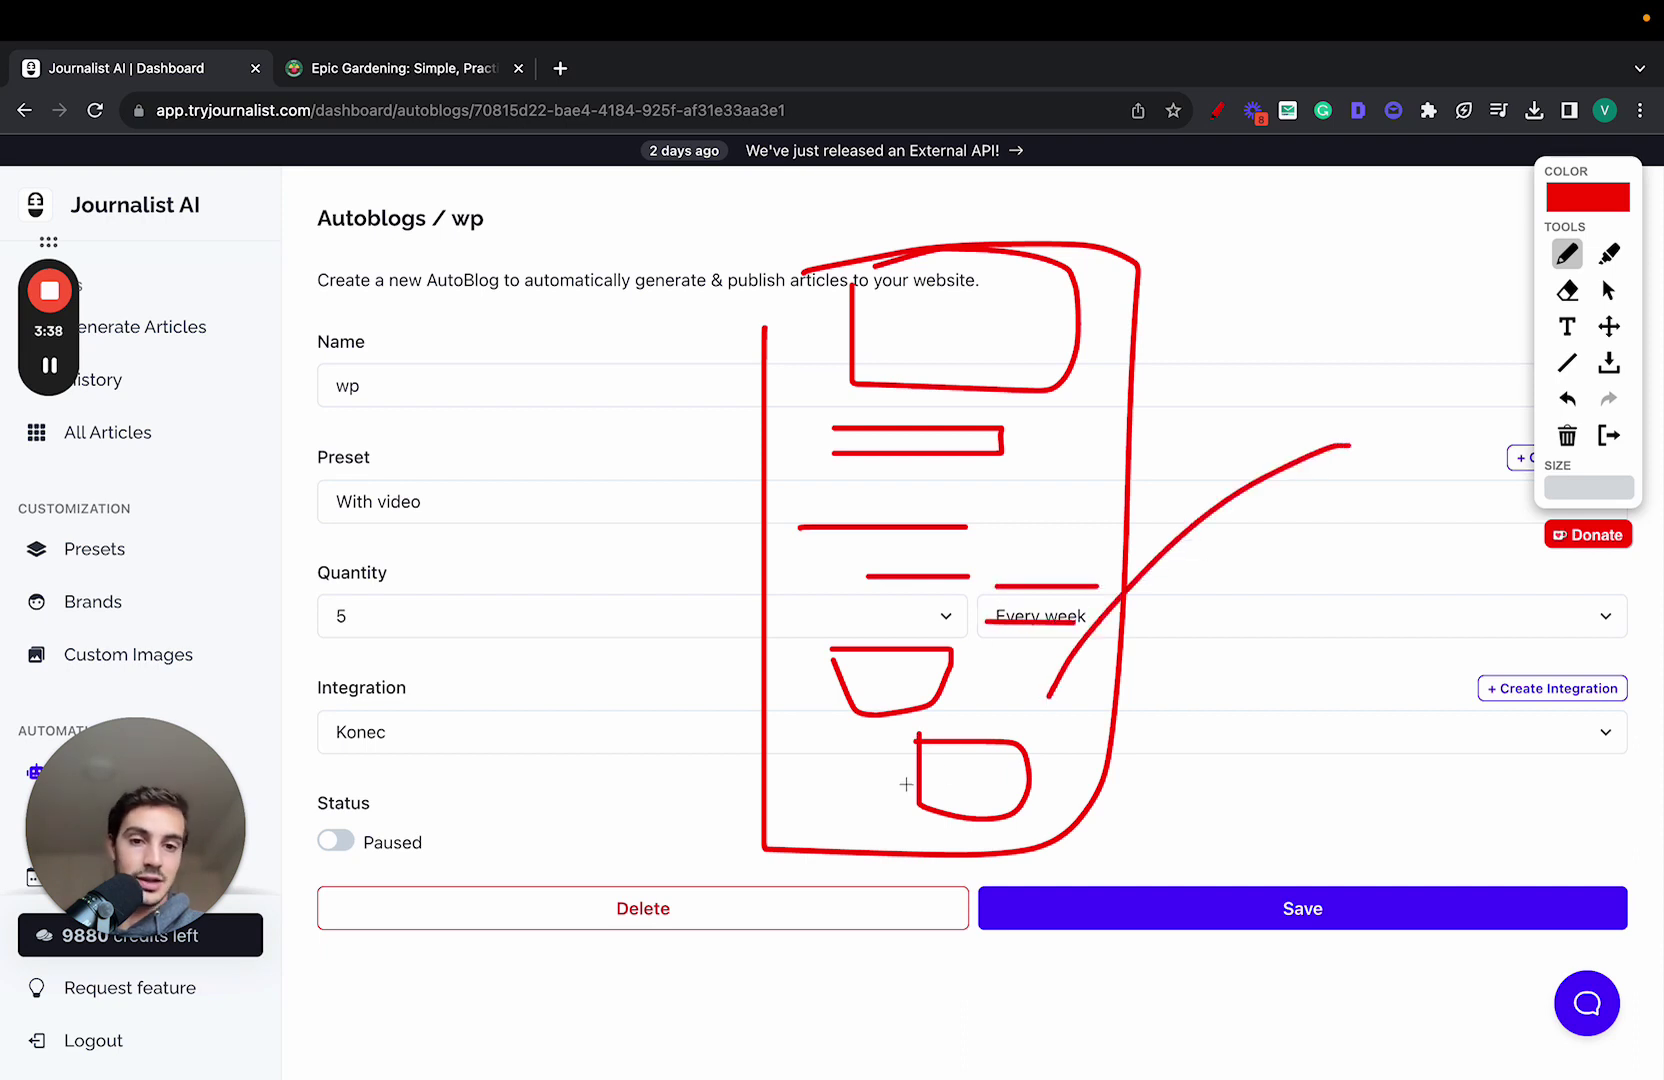
left_click_drag(879, 782, 509, 555)
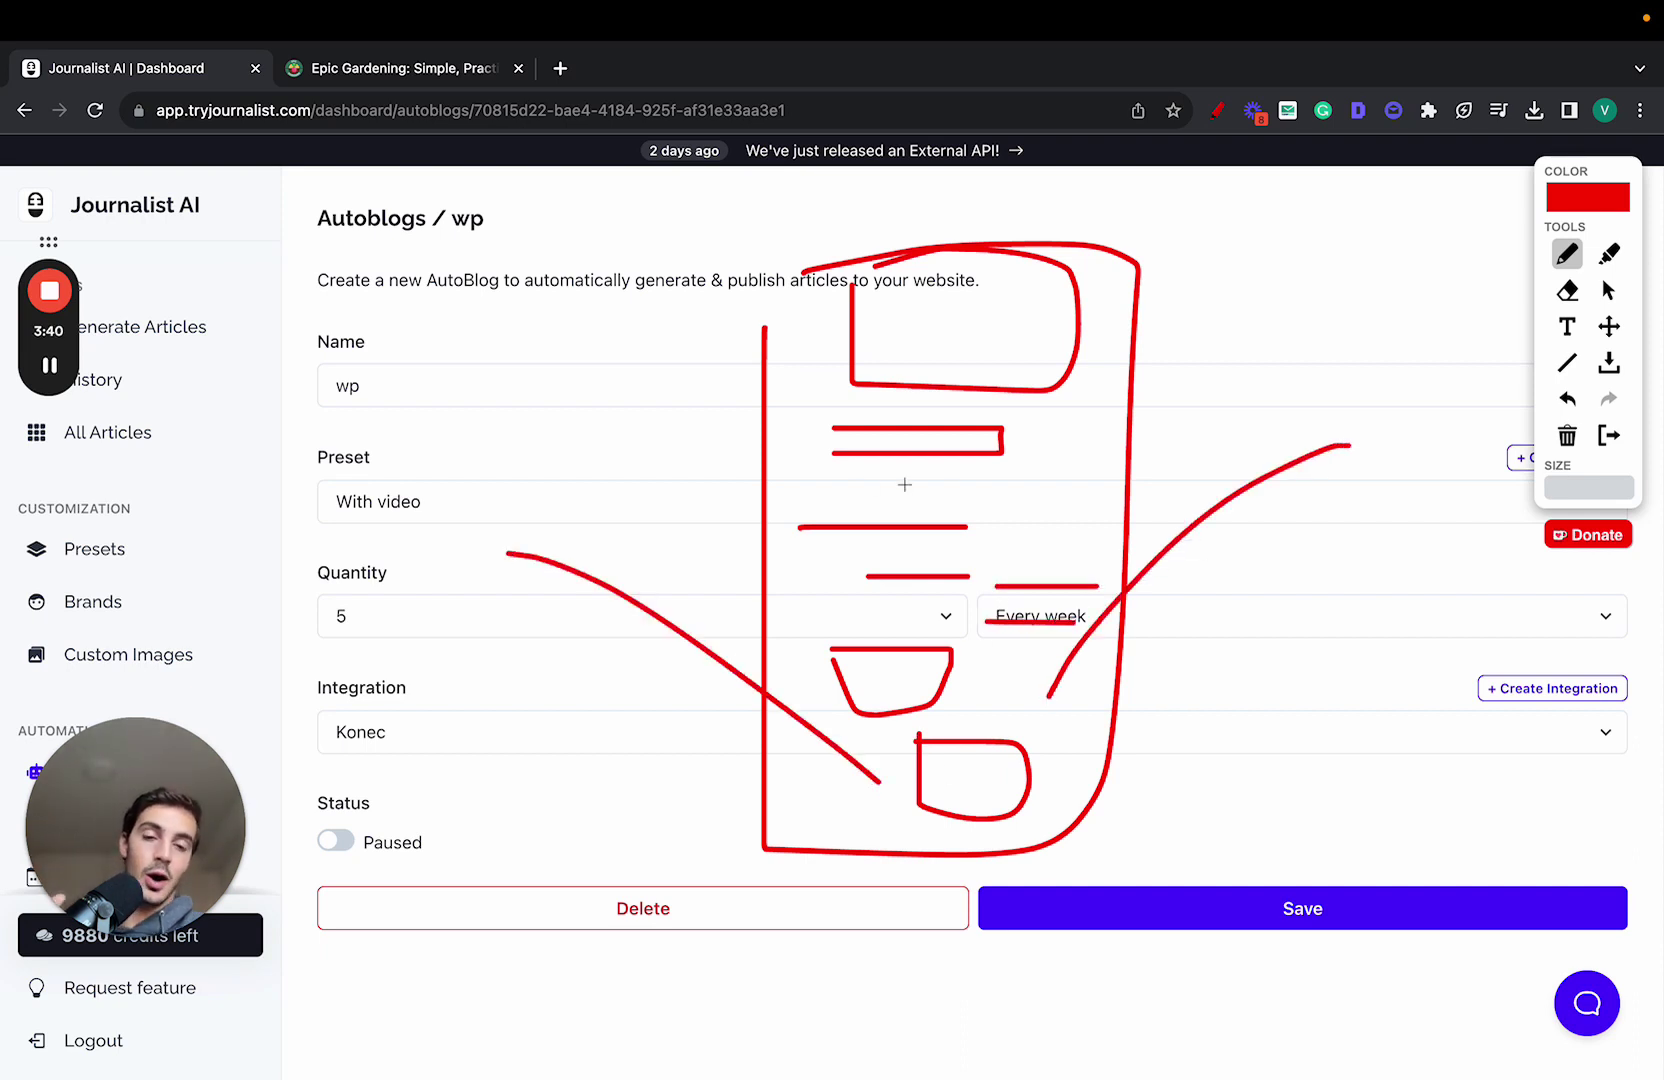
left_click_drag(1010, 826, 1293, 717)
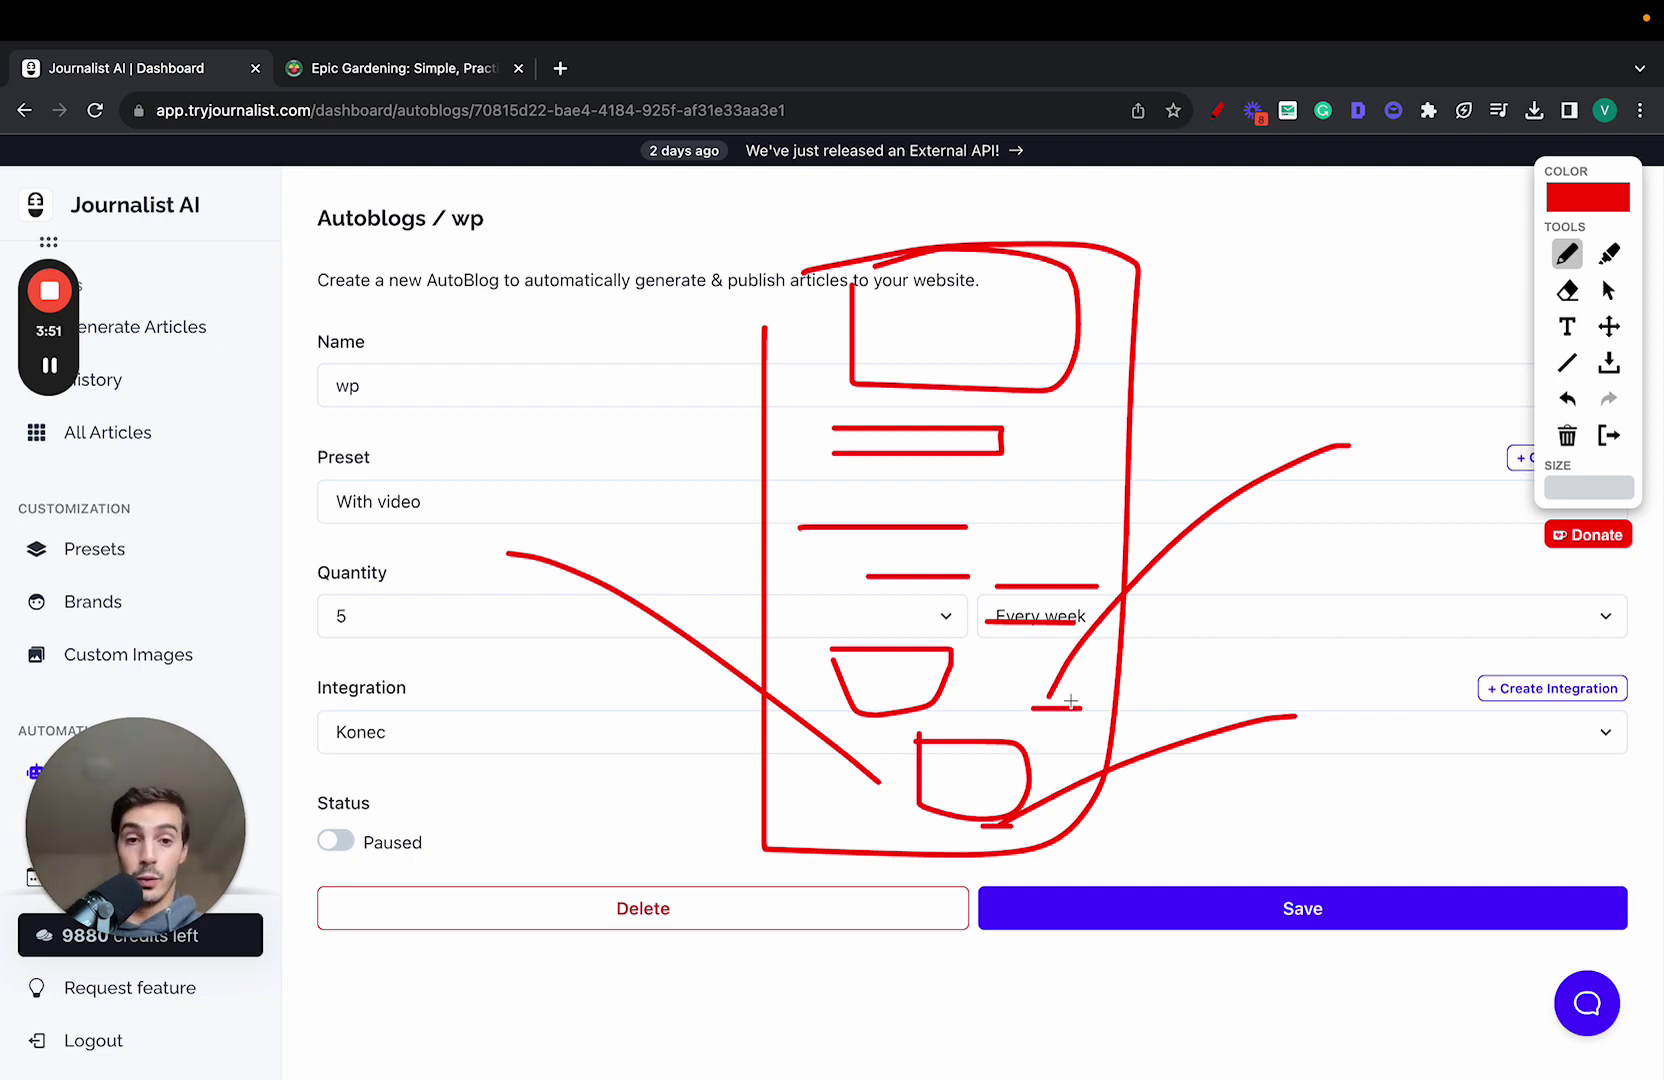
mouse_move(1360, 342)
left_mouse_down()
mouse_move(1358, 500)
mouse_move(1400, 300)
left_mouse_up()
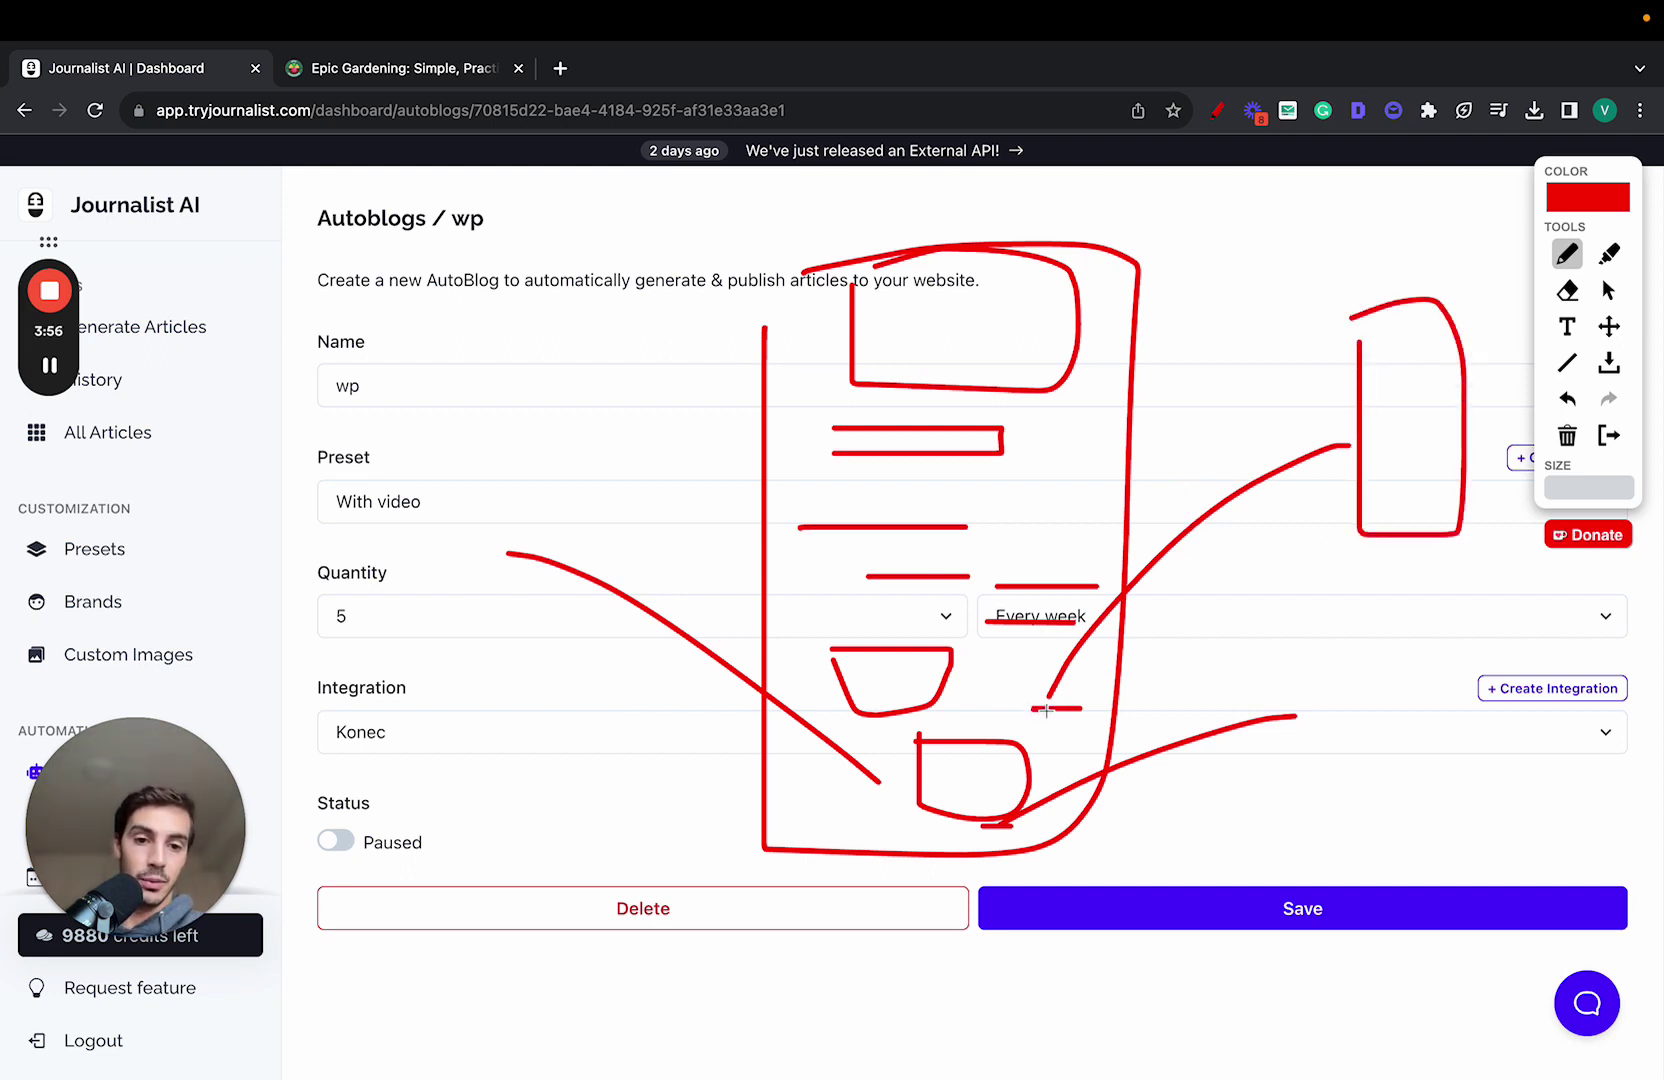
mouse_move(1072, 630)
left_mouse_down()
mouse_move(1318, 468)
mouse_move(1346, 486)
left_mouse_up()
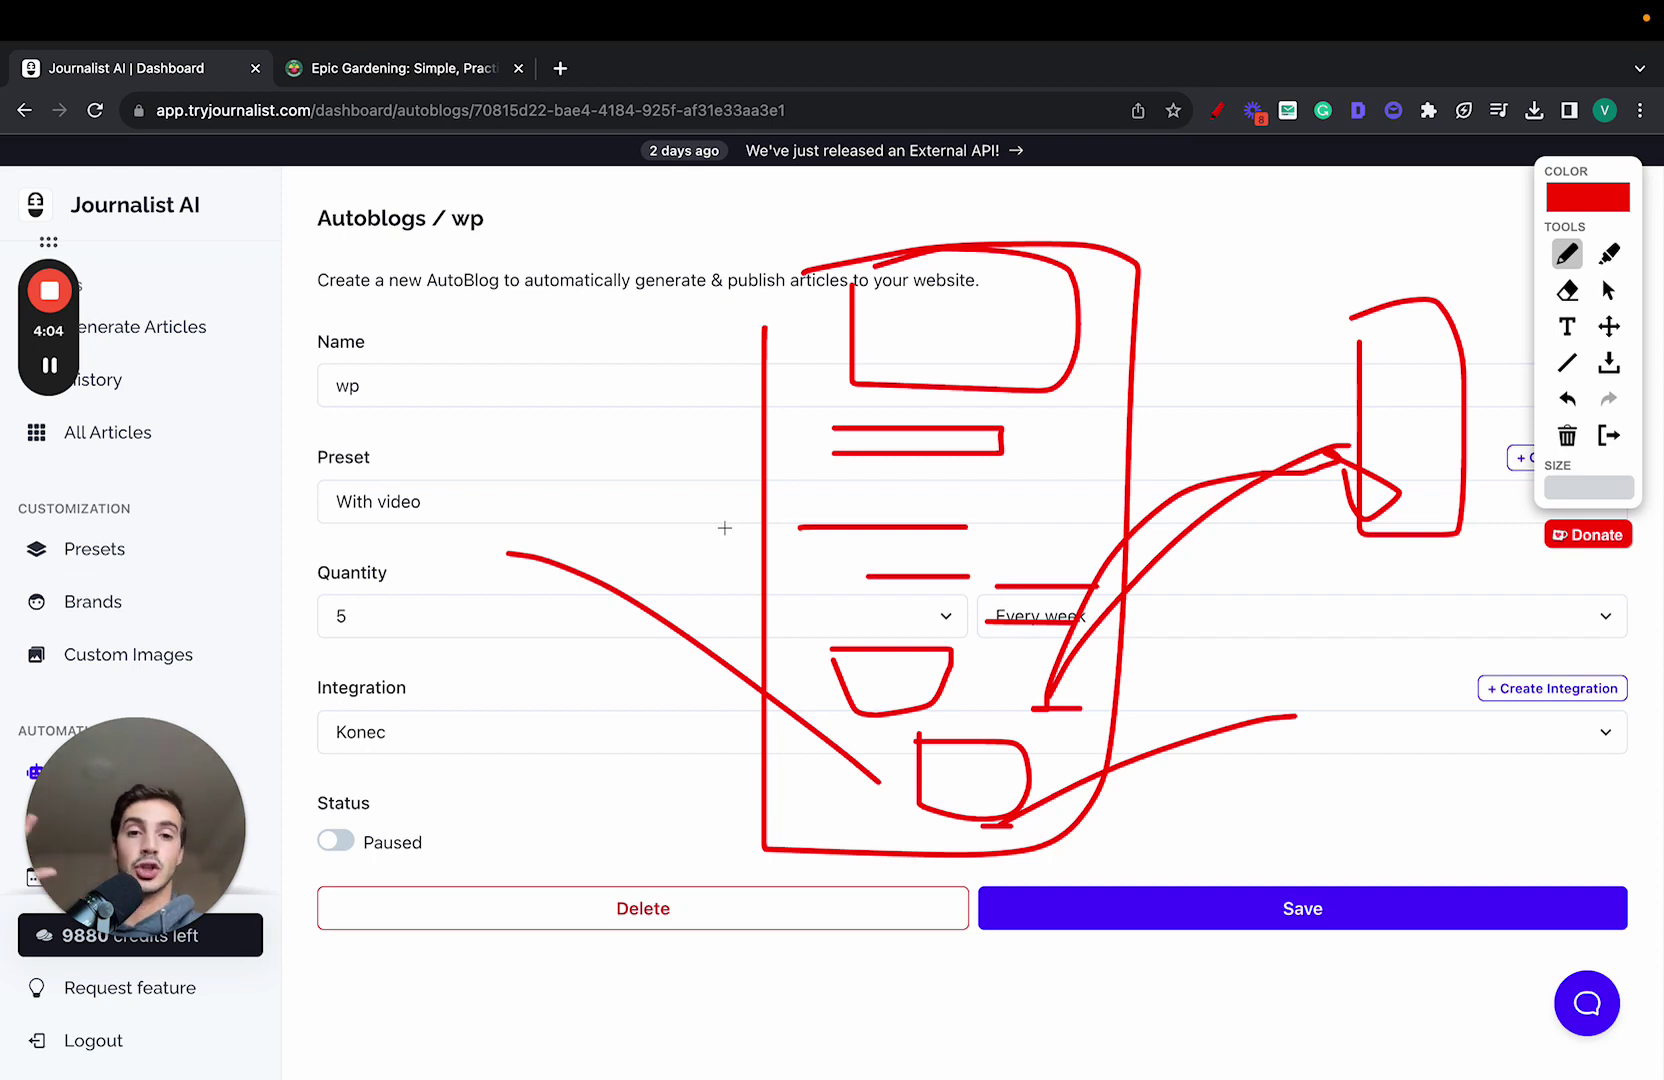
- Clear the drawings and open the Brands page
left_click(1606, 438)
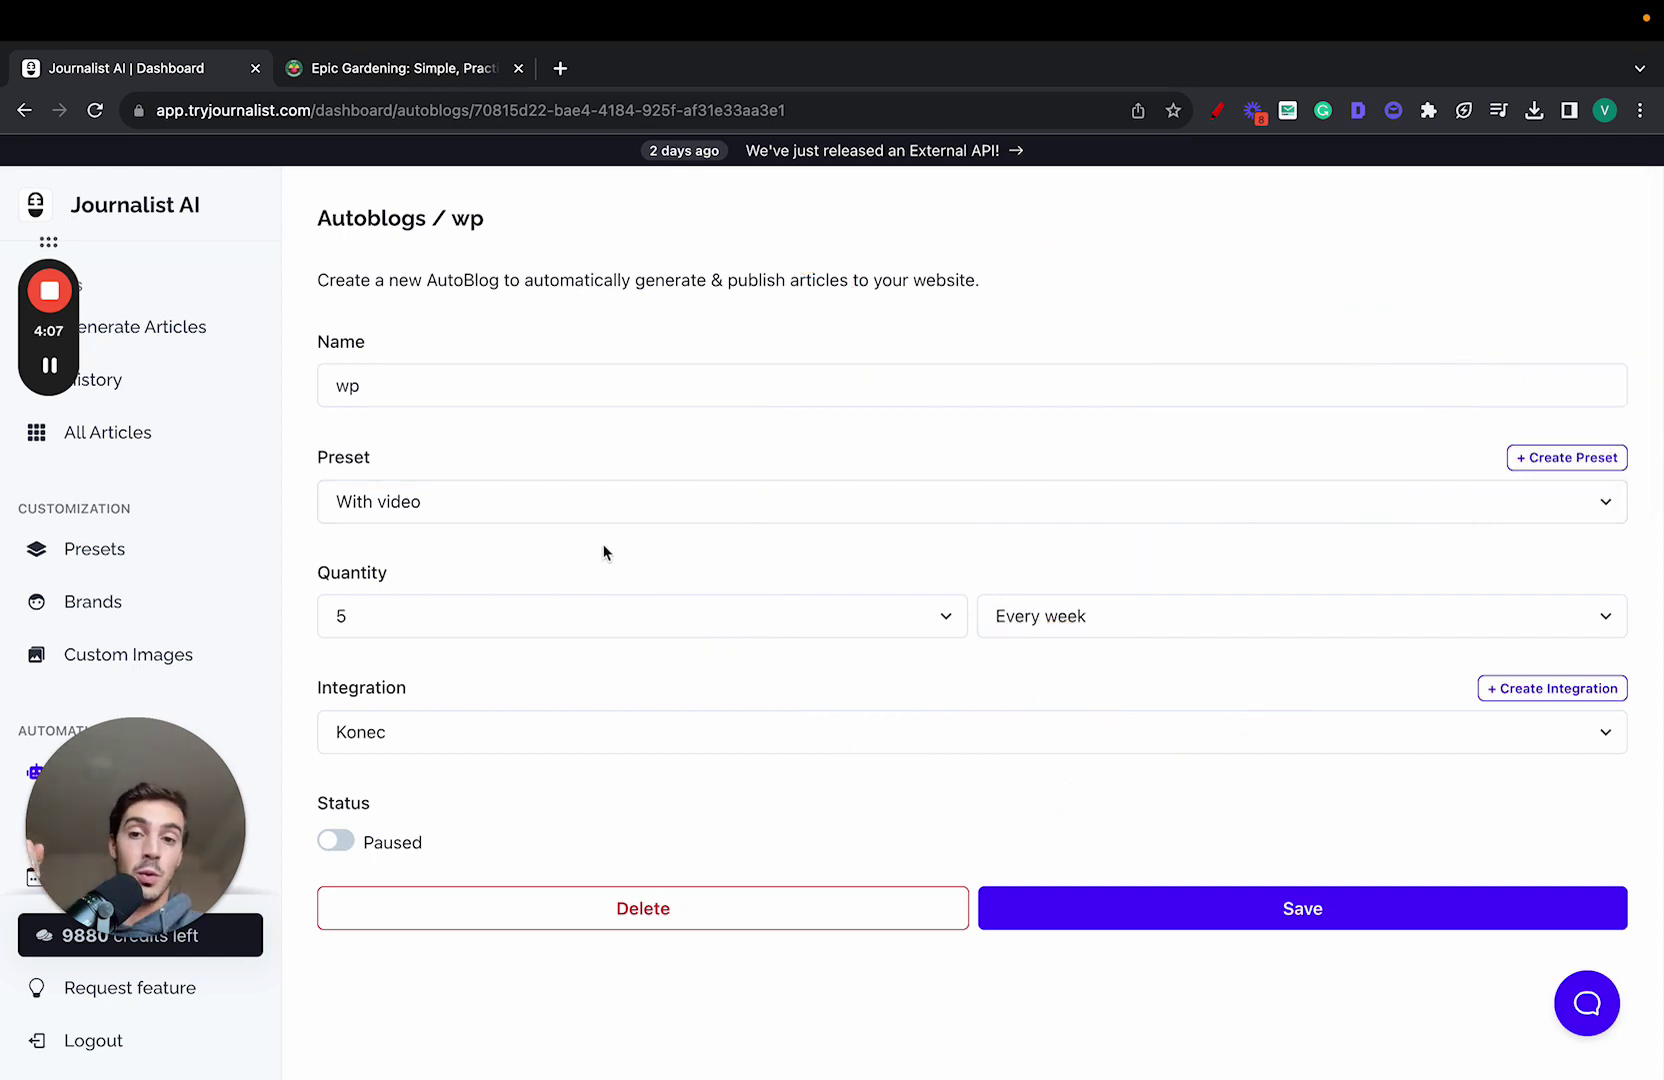
left_click_drag(135, 825, 1310, 825)
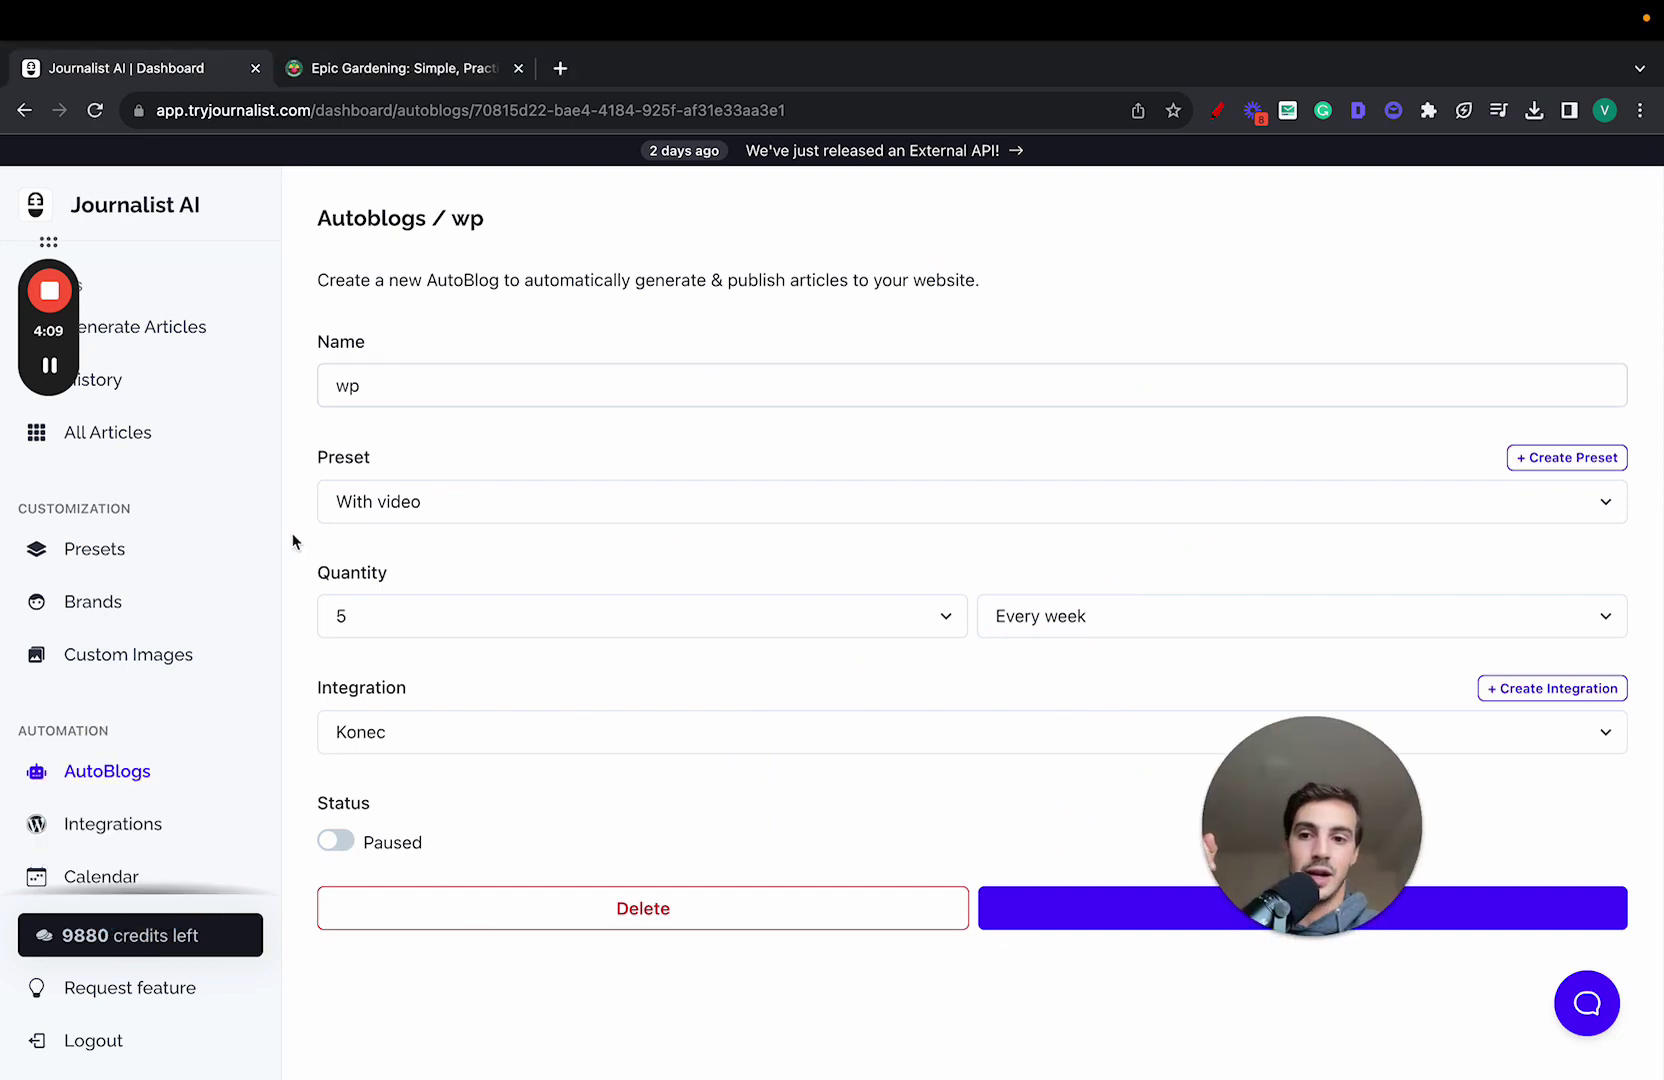
left_click(152, 606)
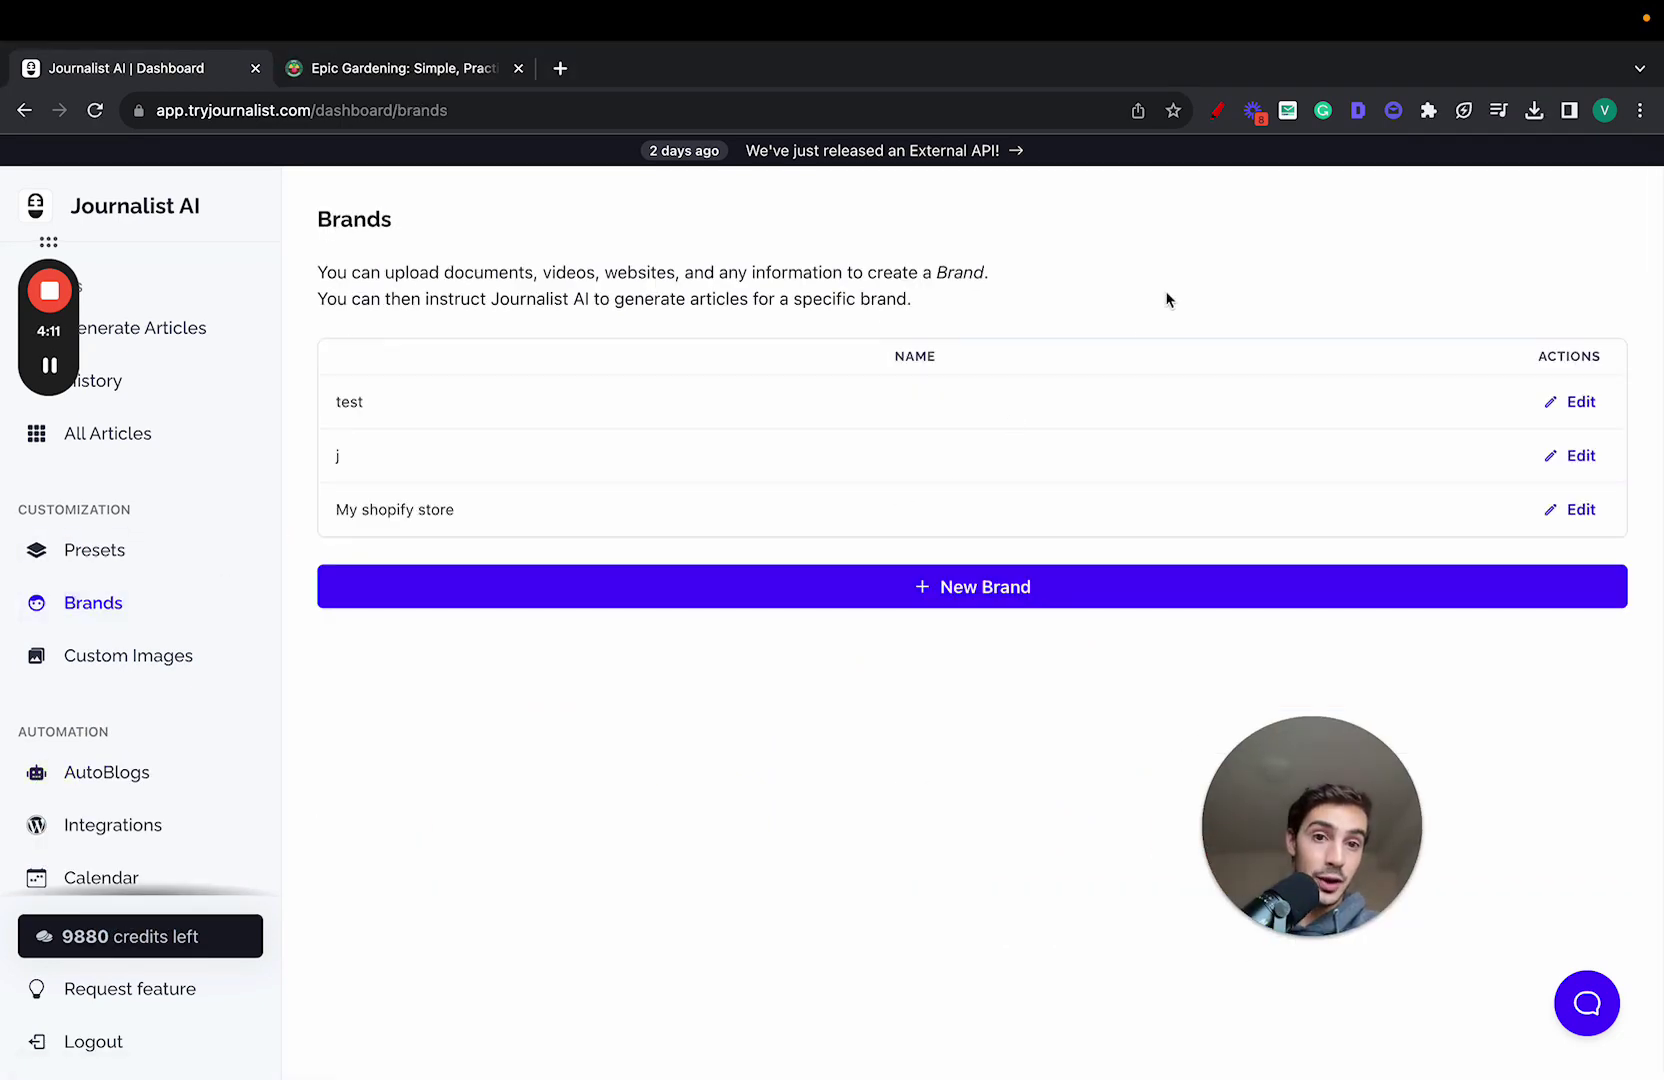
- Underline the Journalist AI name and draw an arrow to a sketched B below the brands
left_click(1217, 110)
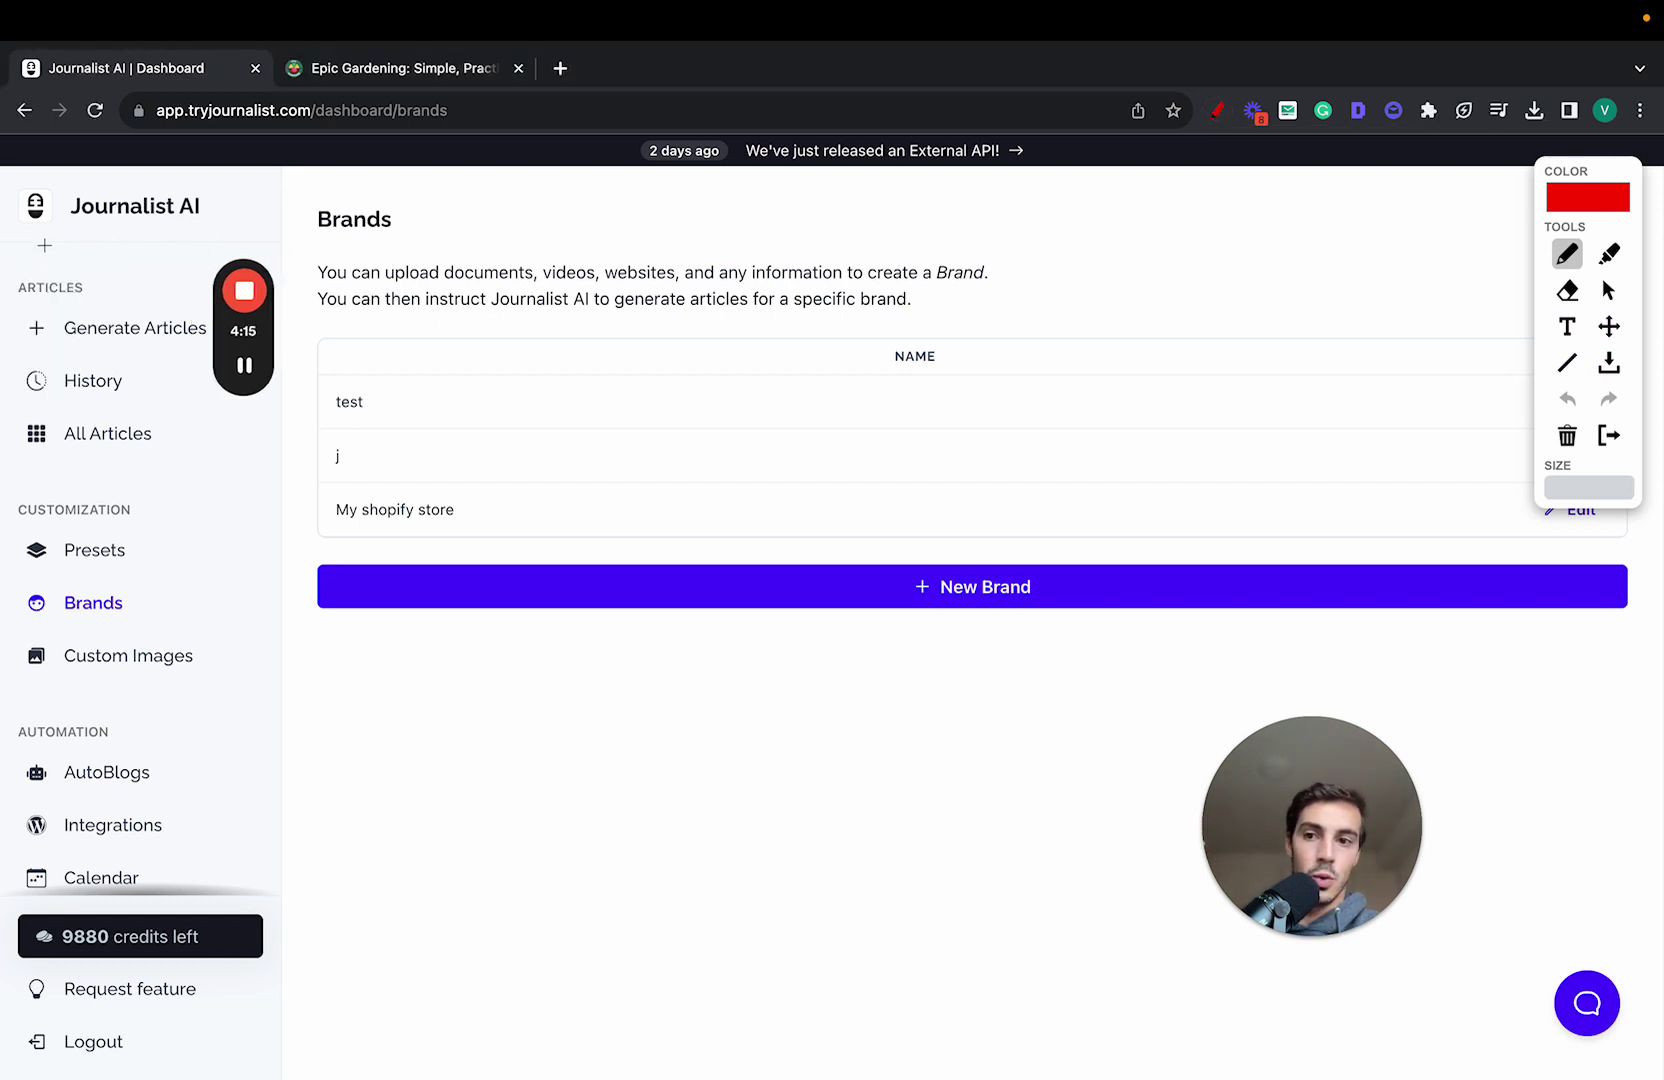
mouse_move(10, 225)
left_mouse_down()
mouse_move(204, 225)
mouse_move(592, 730)
left_mouse_up()
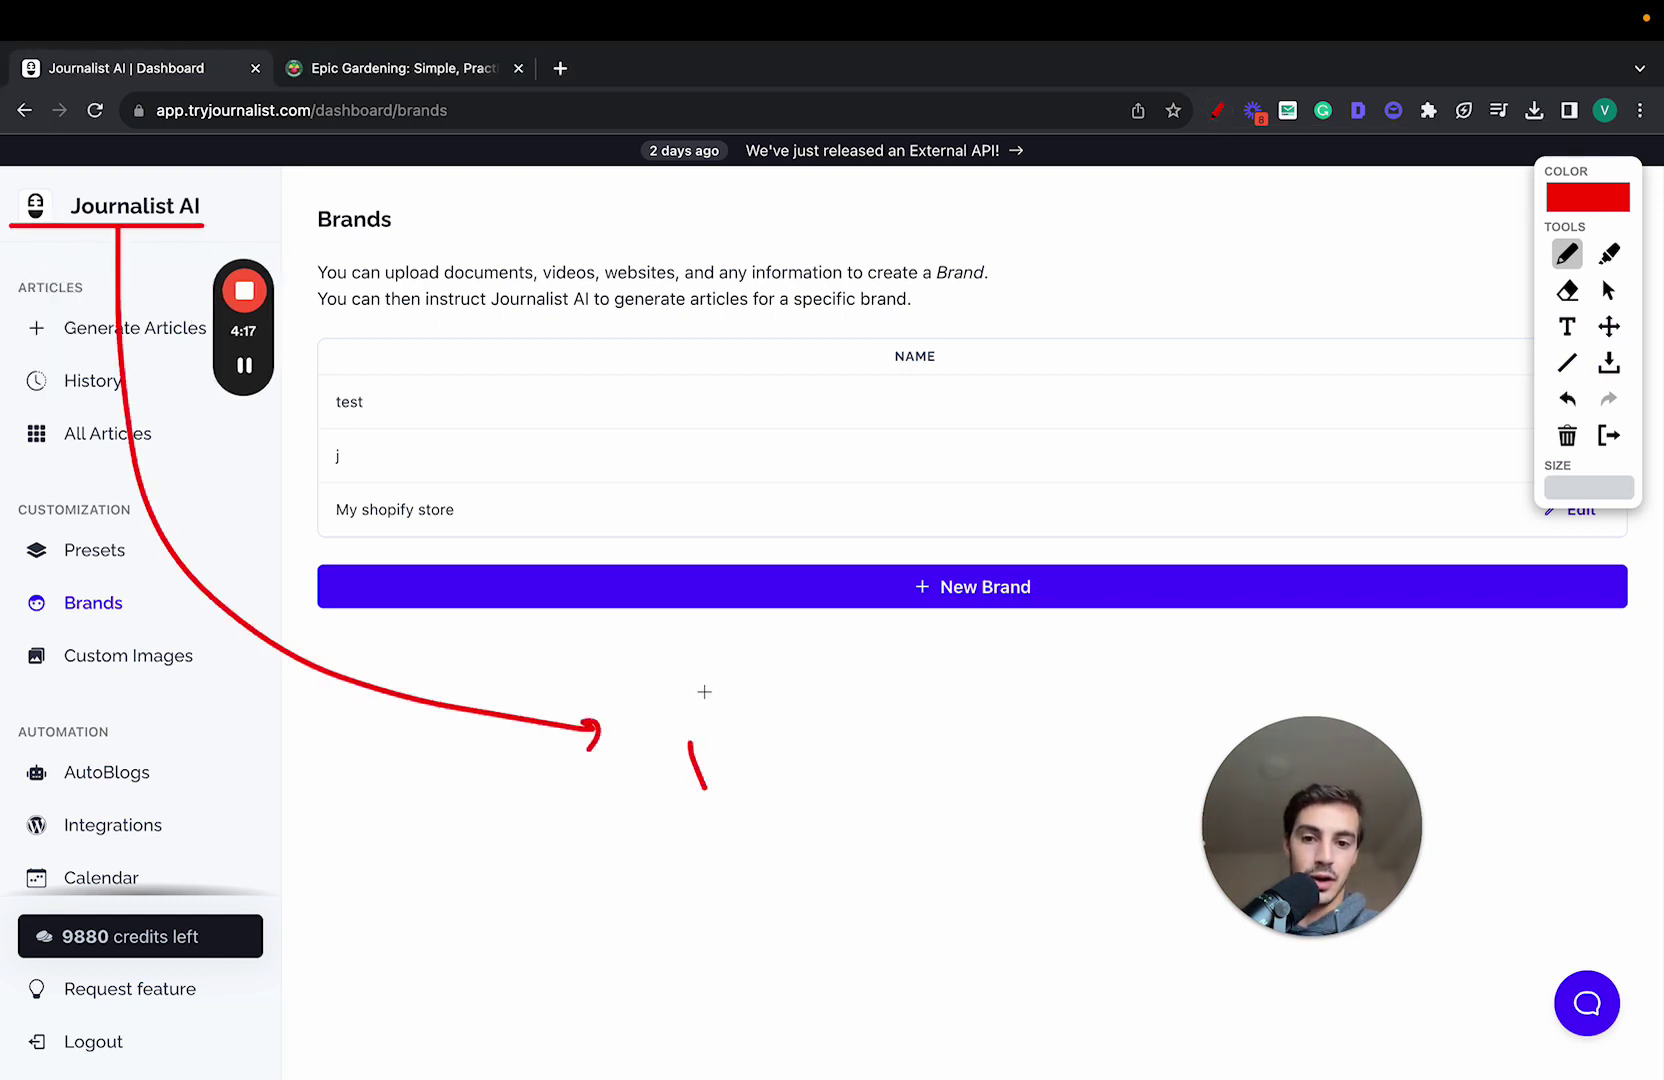
left_click_drag(704, 691, 748, 752)
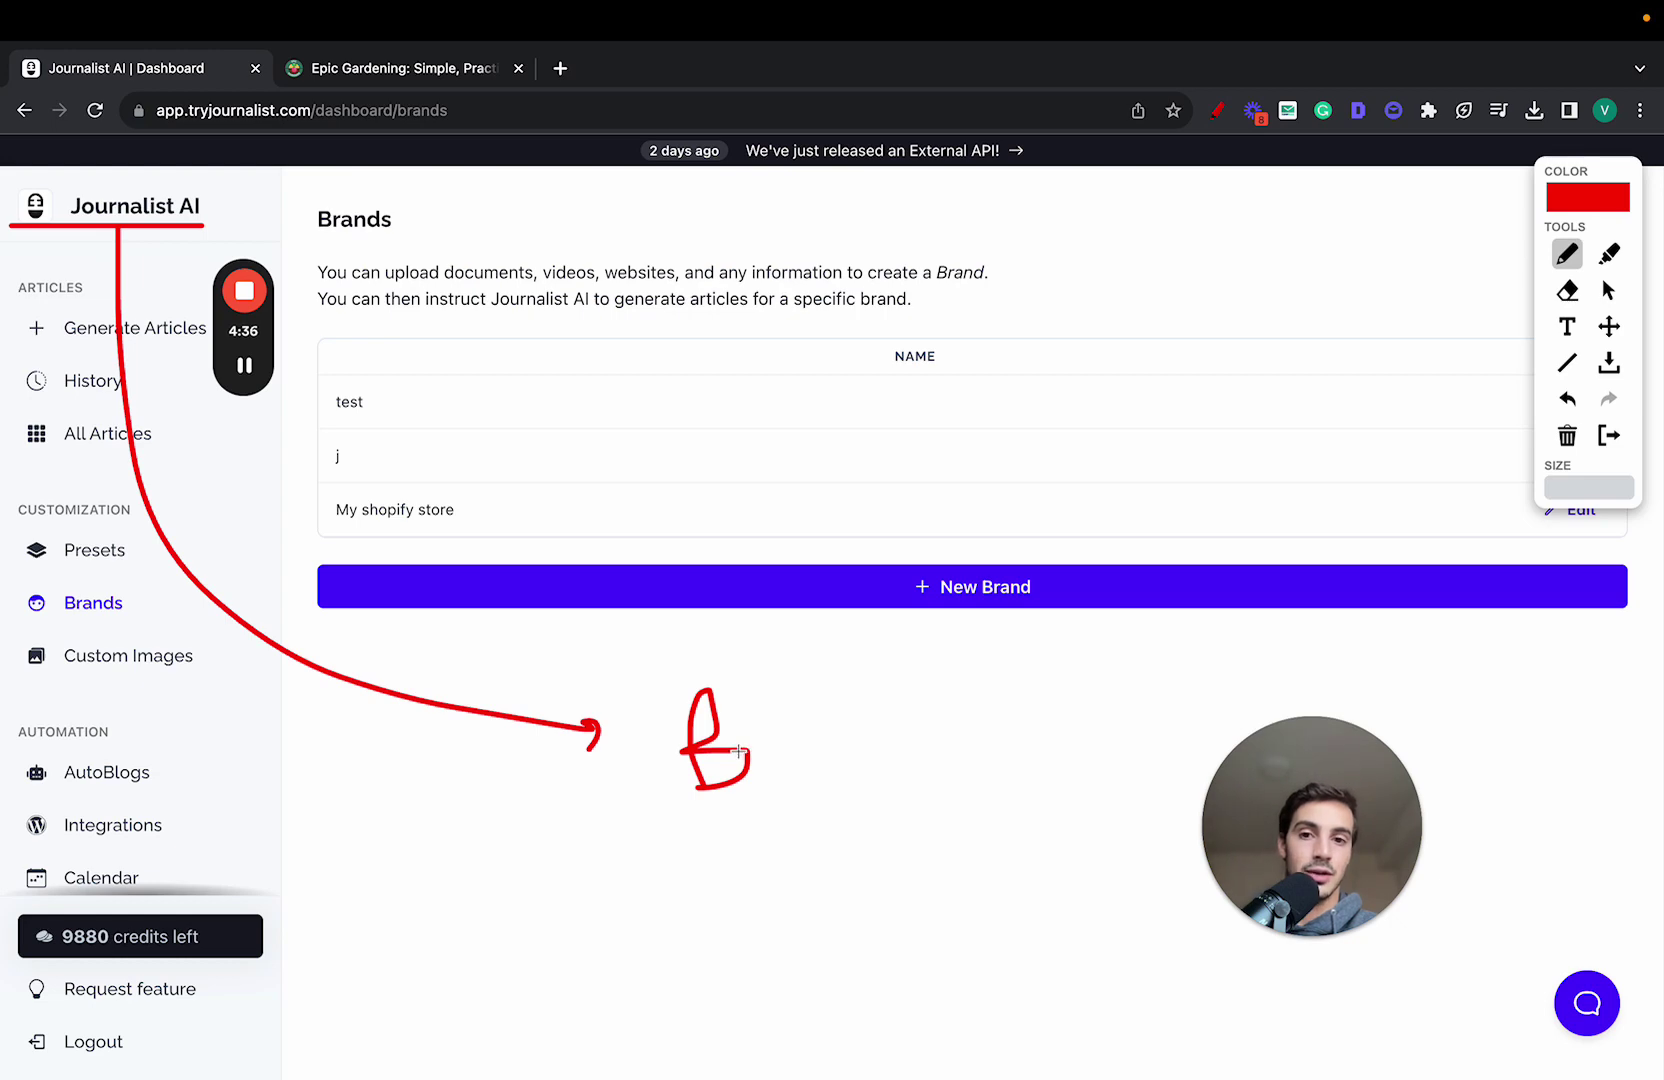
- Clear the drawings, view the first surf-keyword batch in History, then return to Generate Articles
left_click(1609, 437)
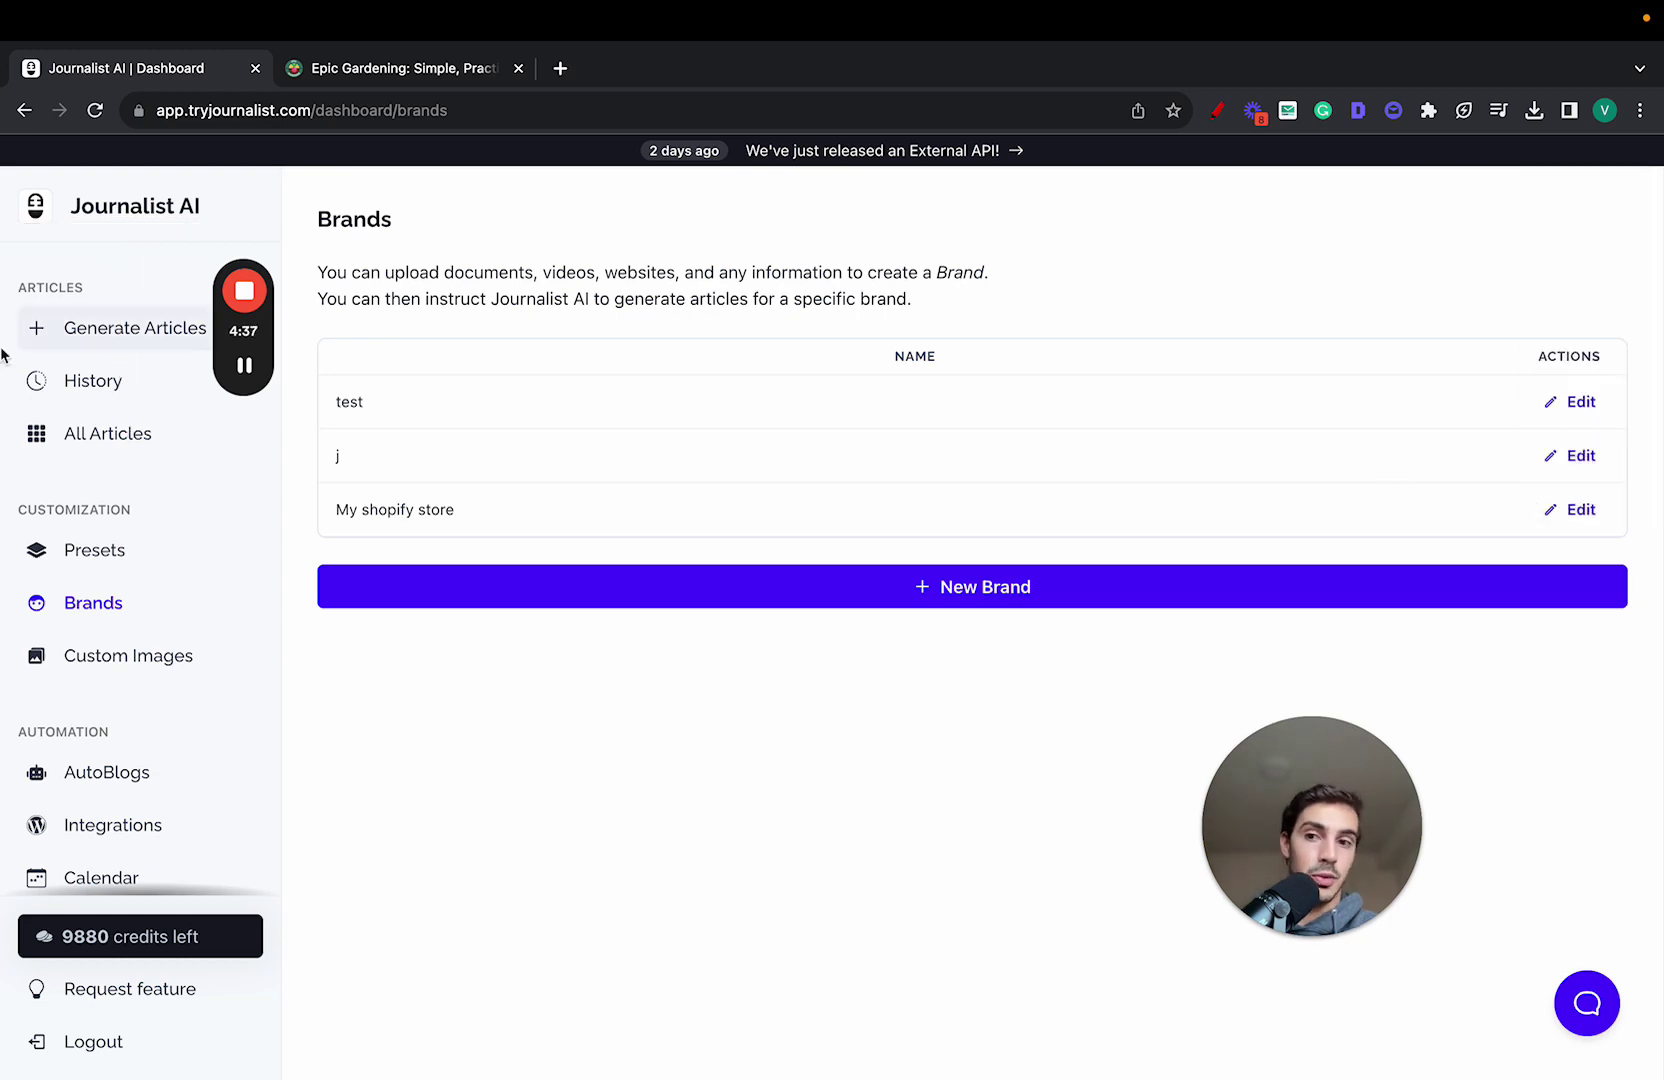
left_click(70, 381)
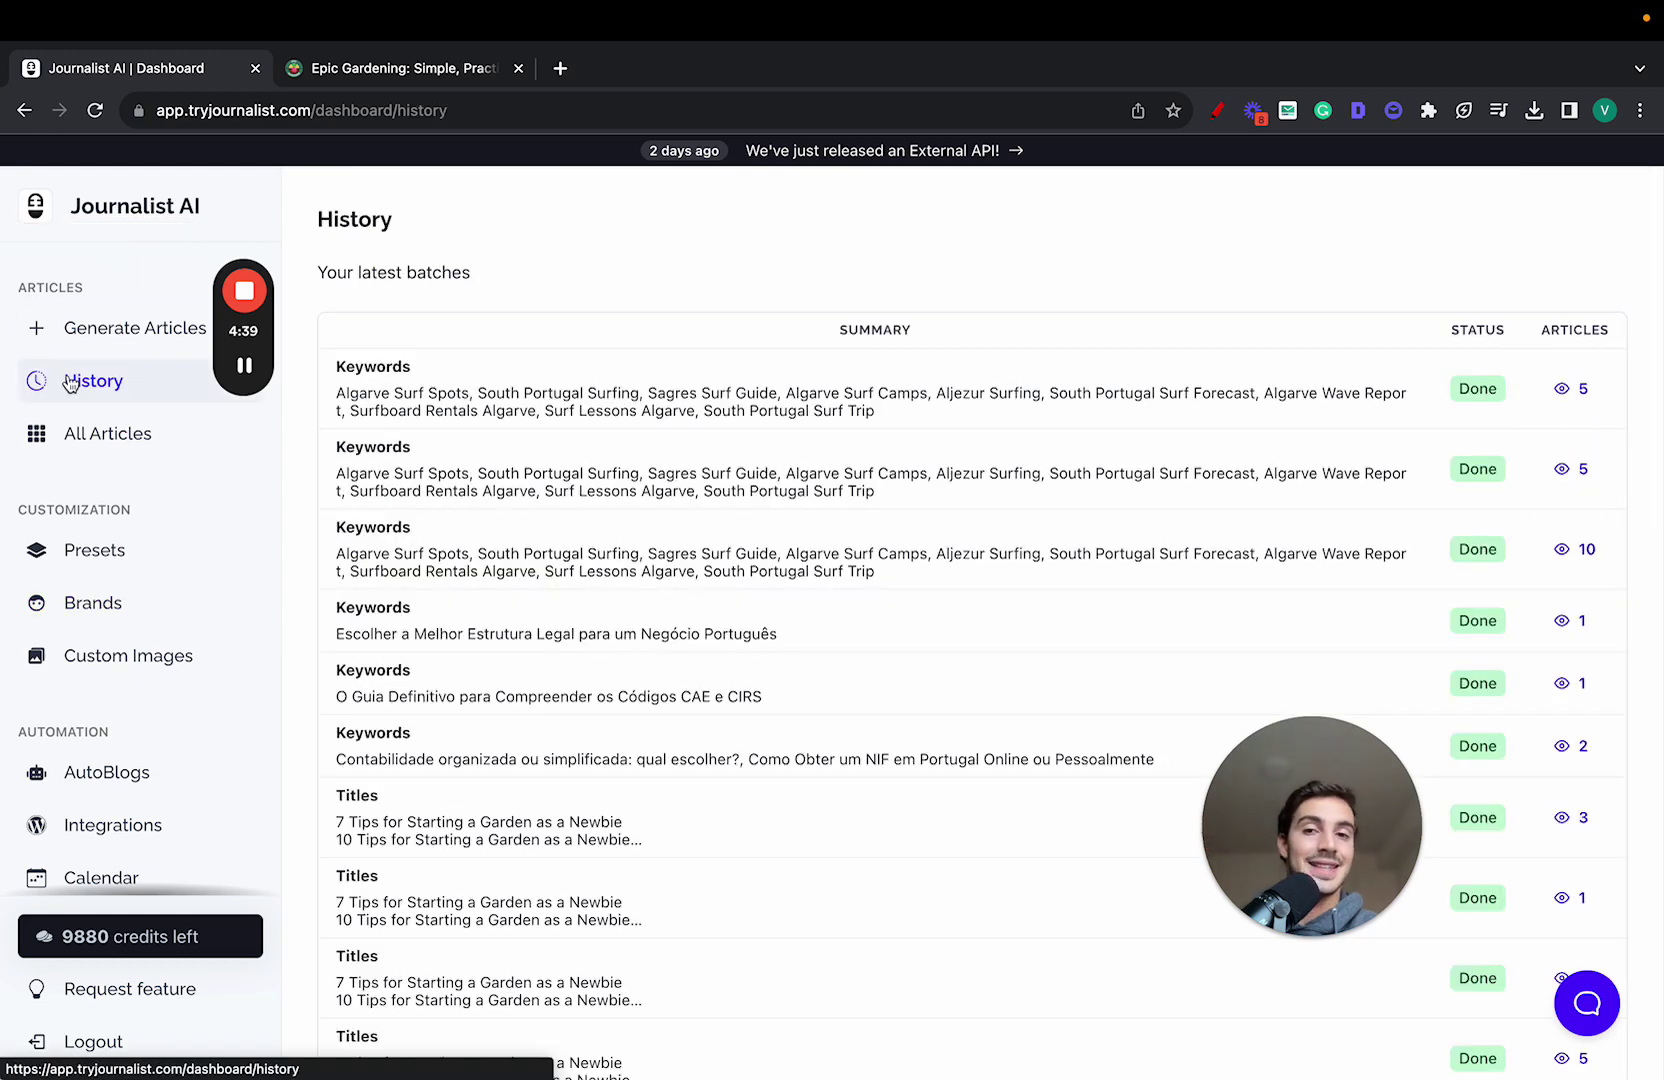
left_click(1562, 392)
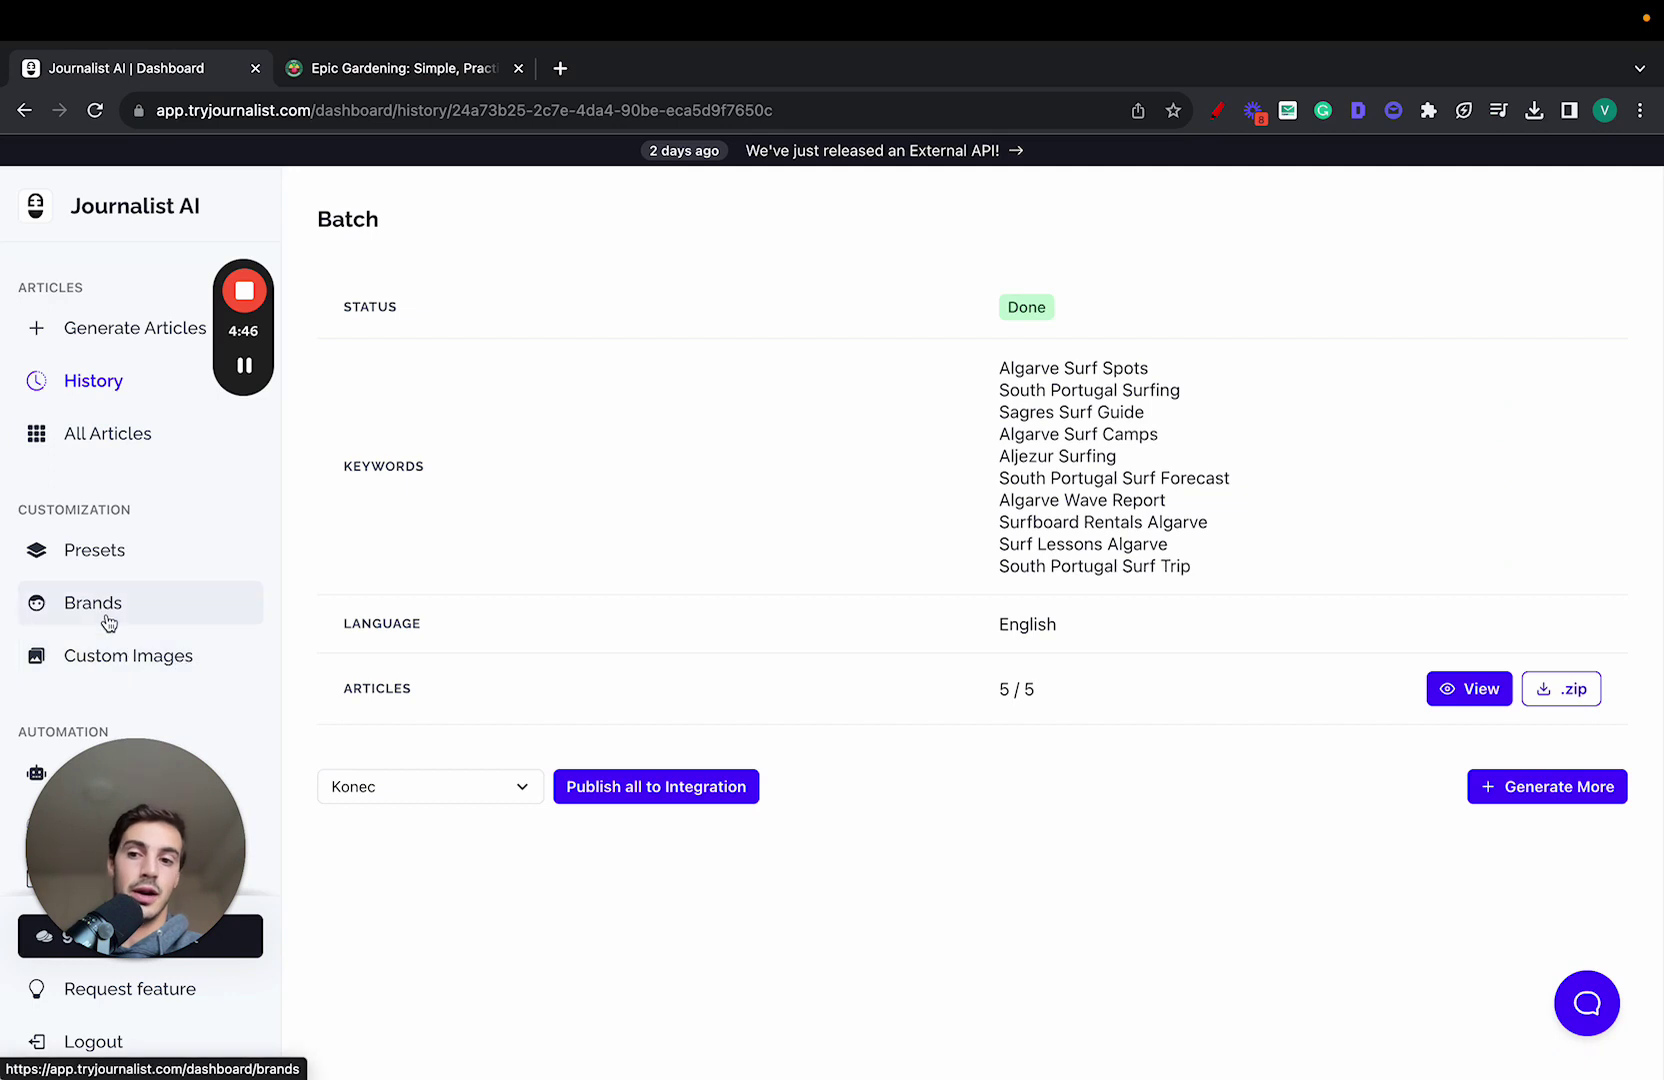
left_click(112, 228)
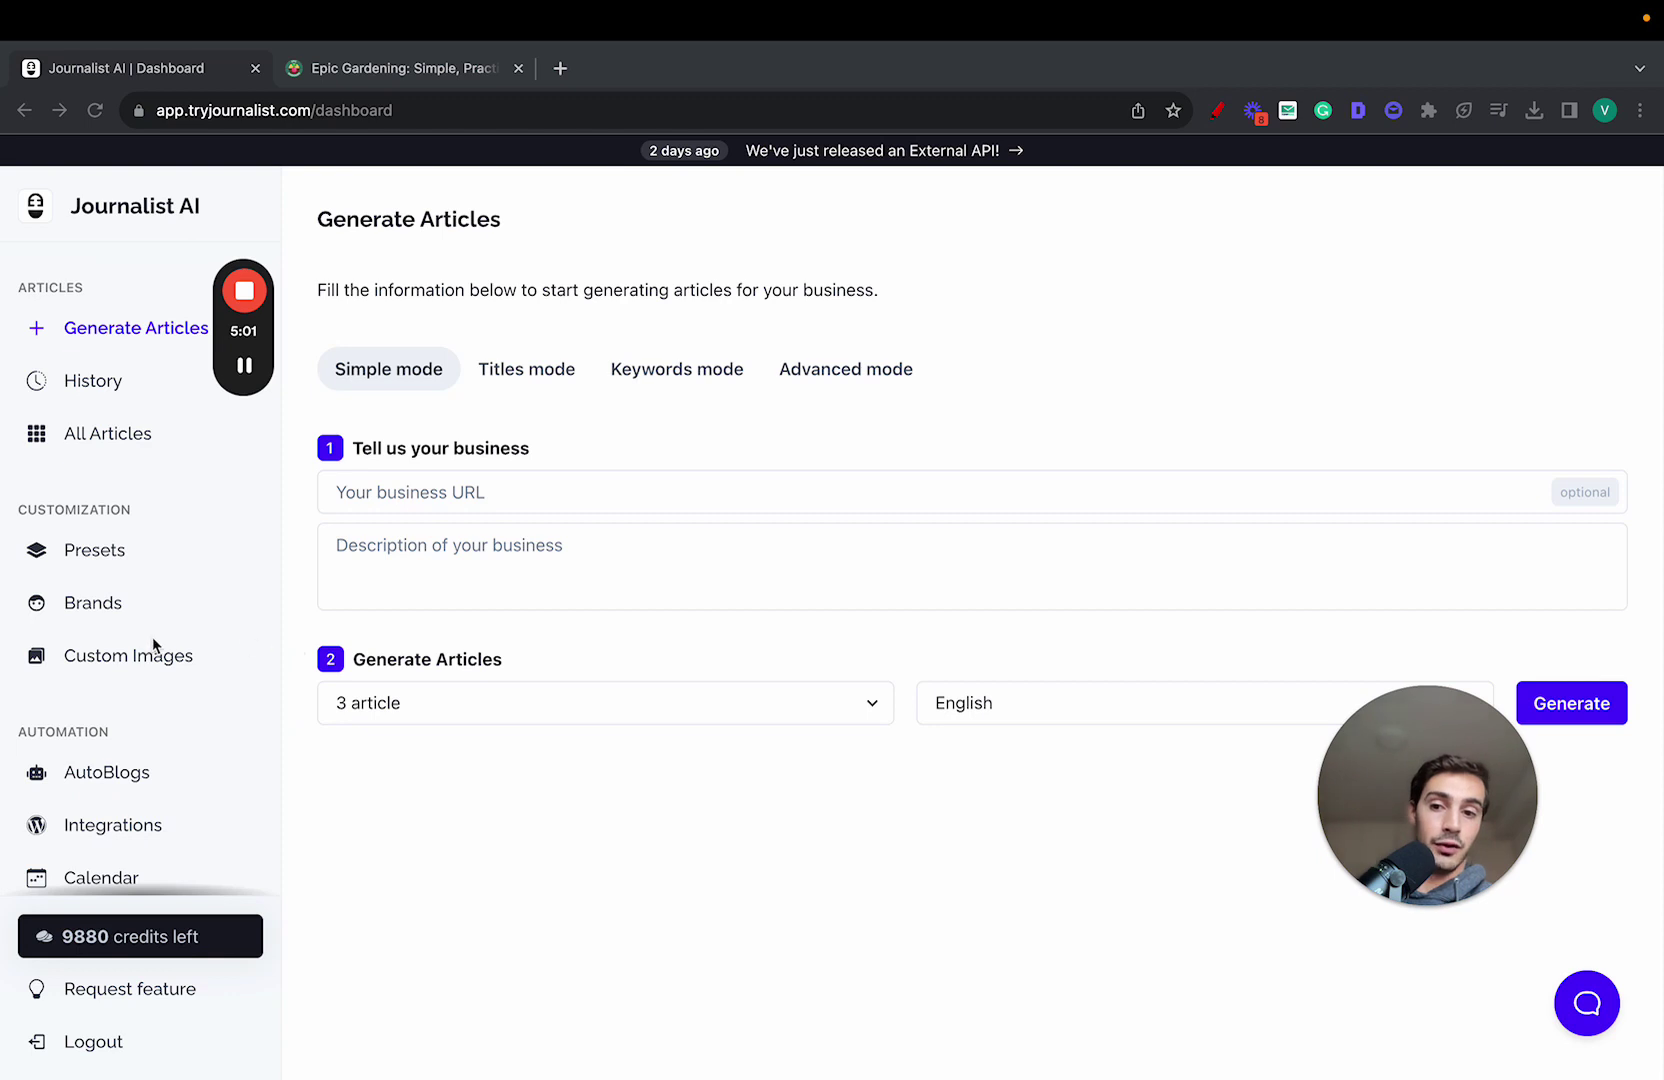
- Open the Journalist keyword monitor for editing
scroll(218, 787, "down", 4)
left_click(128, 670)
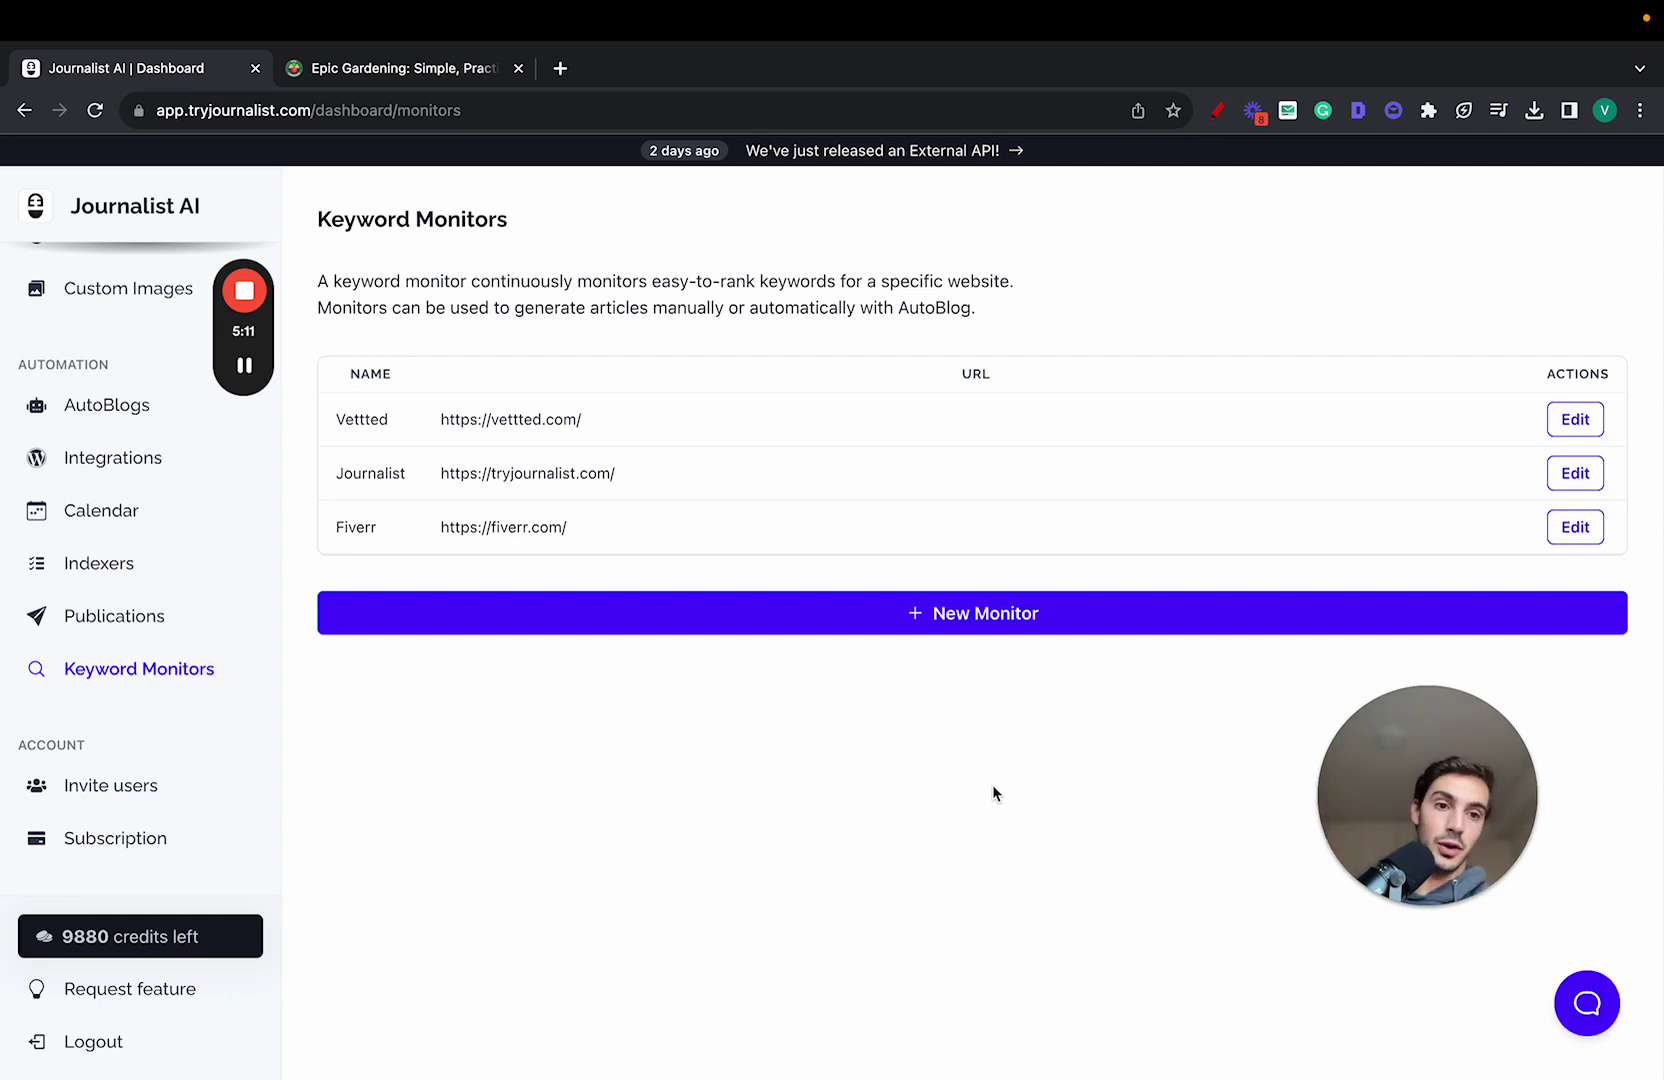
left_click(1562, 476)
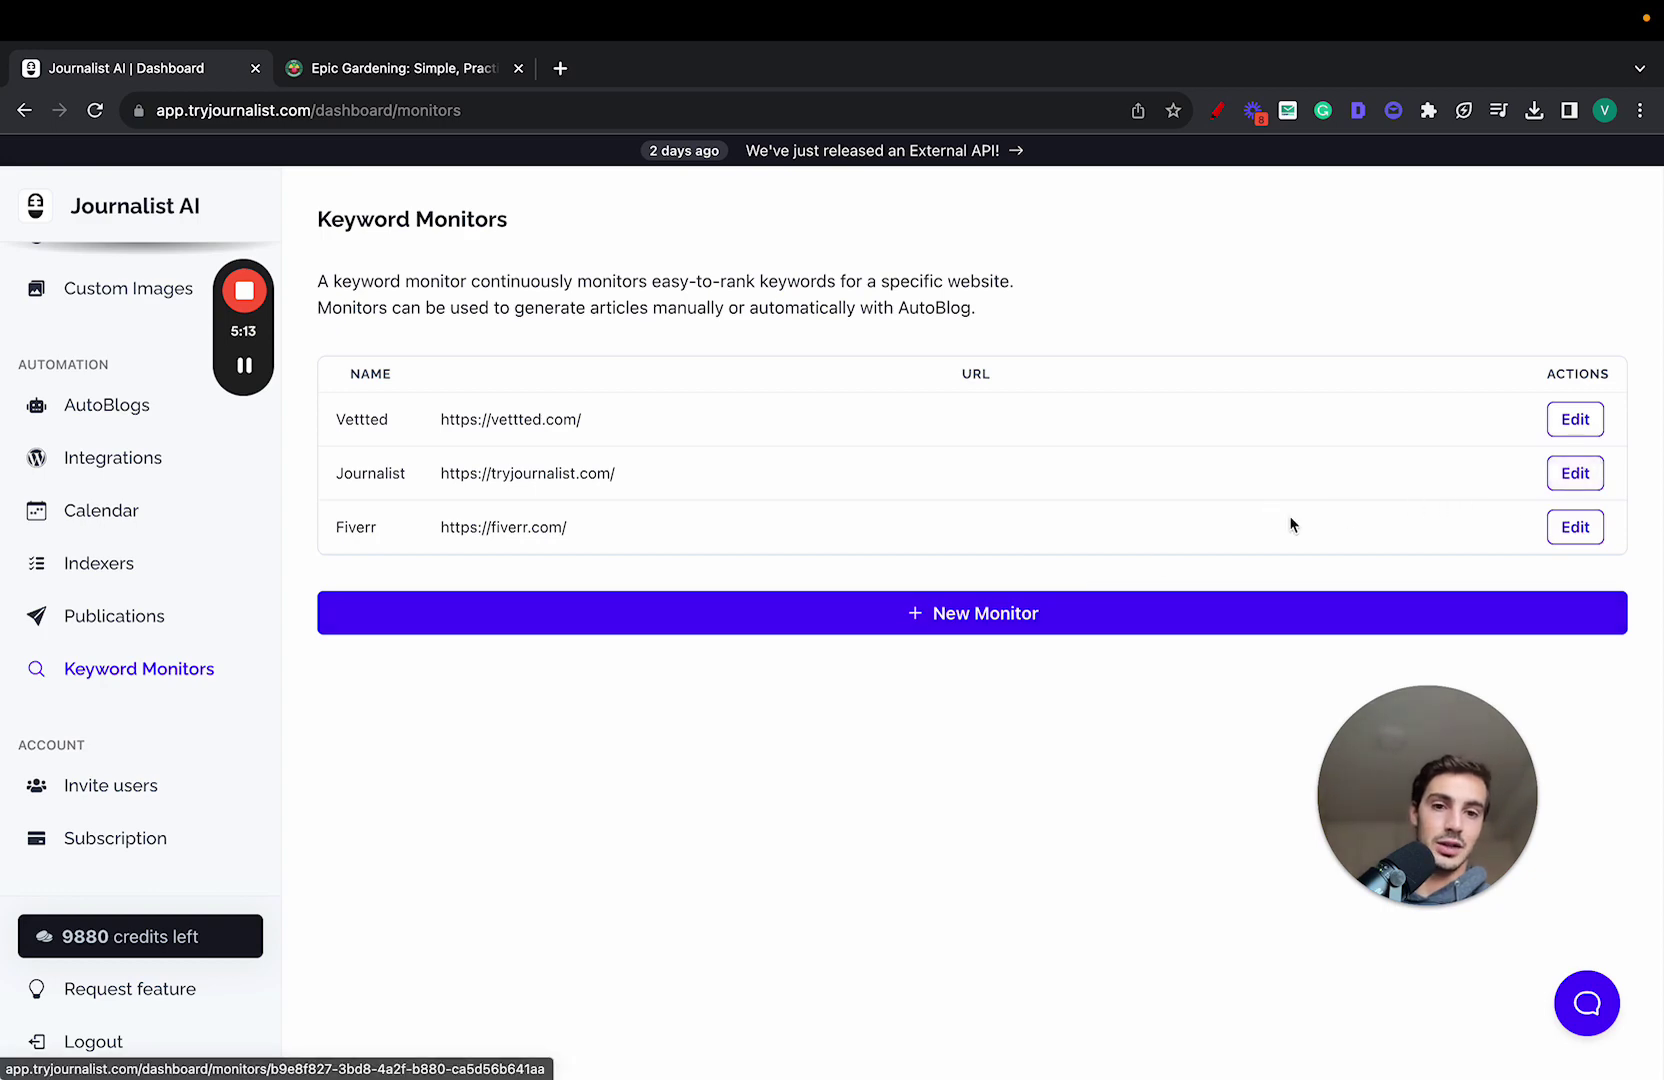
- Tick the 'purchase articles' and 'introduction writer free' keyword suggestions
scroll(1320, 628, "down", 10)
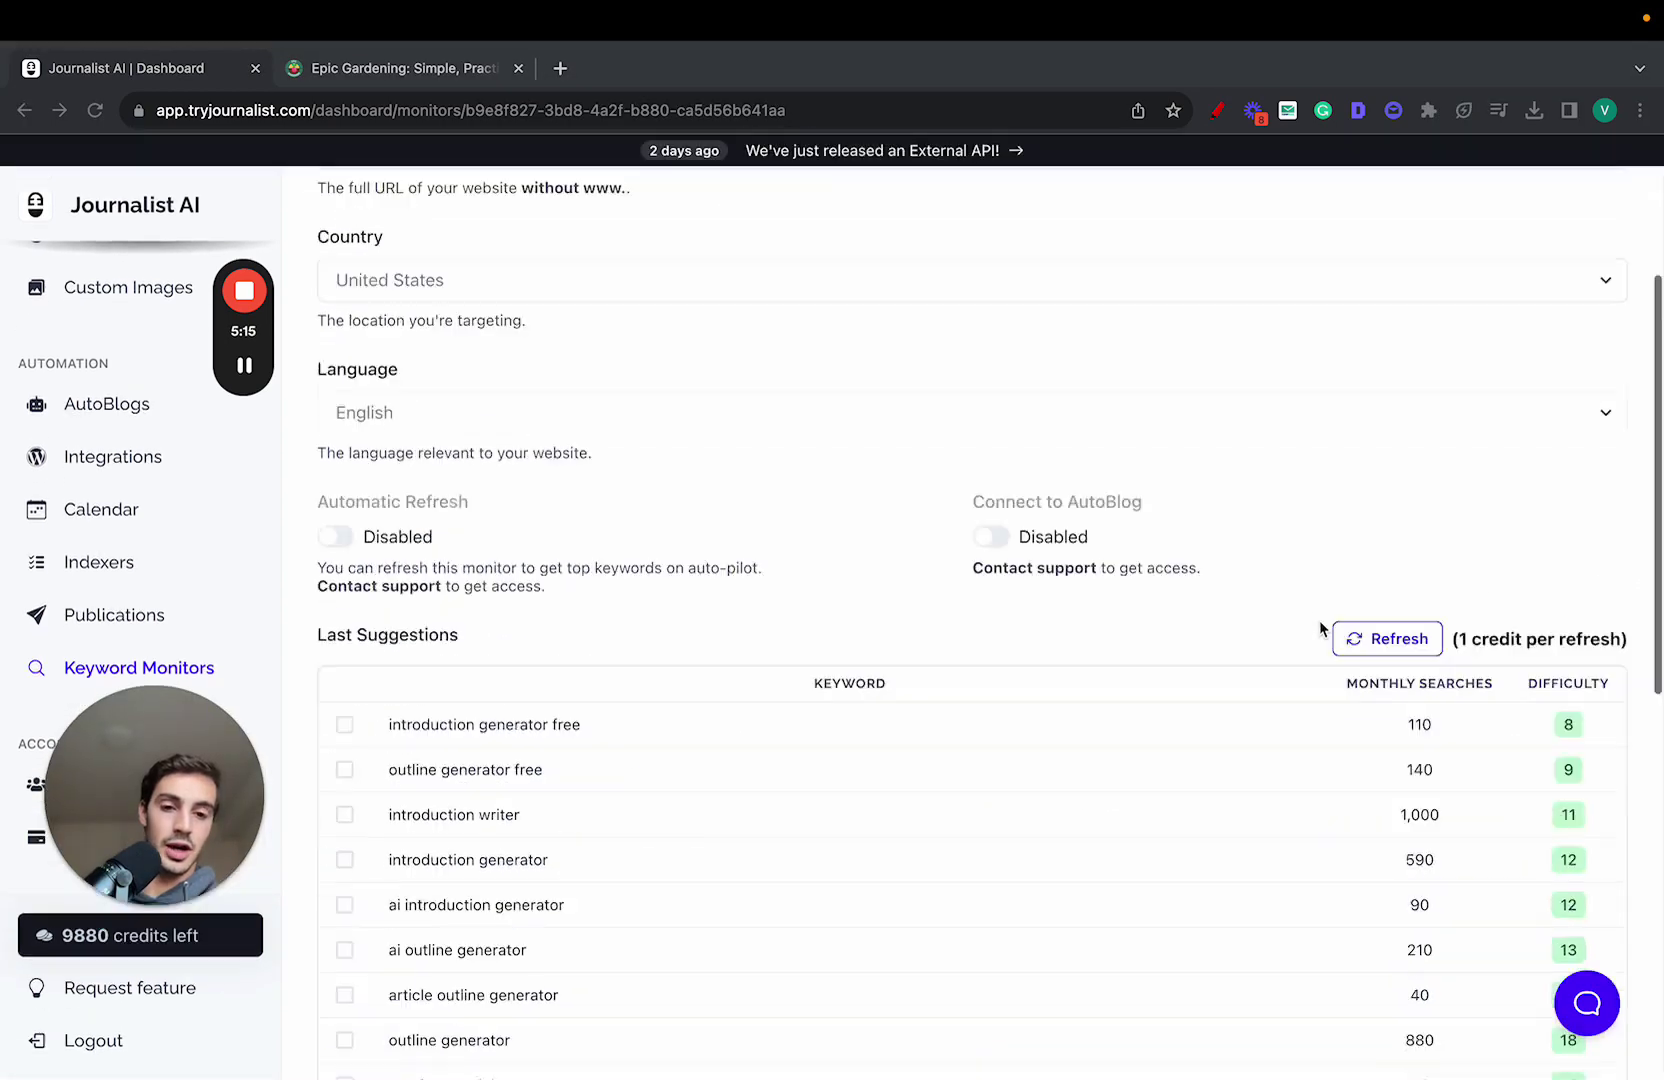
scroll(1222, 446, "up", 5)
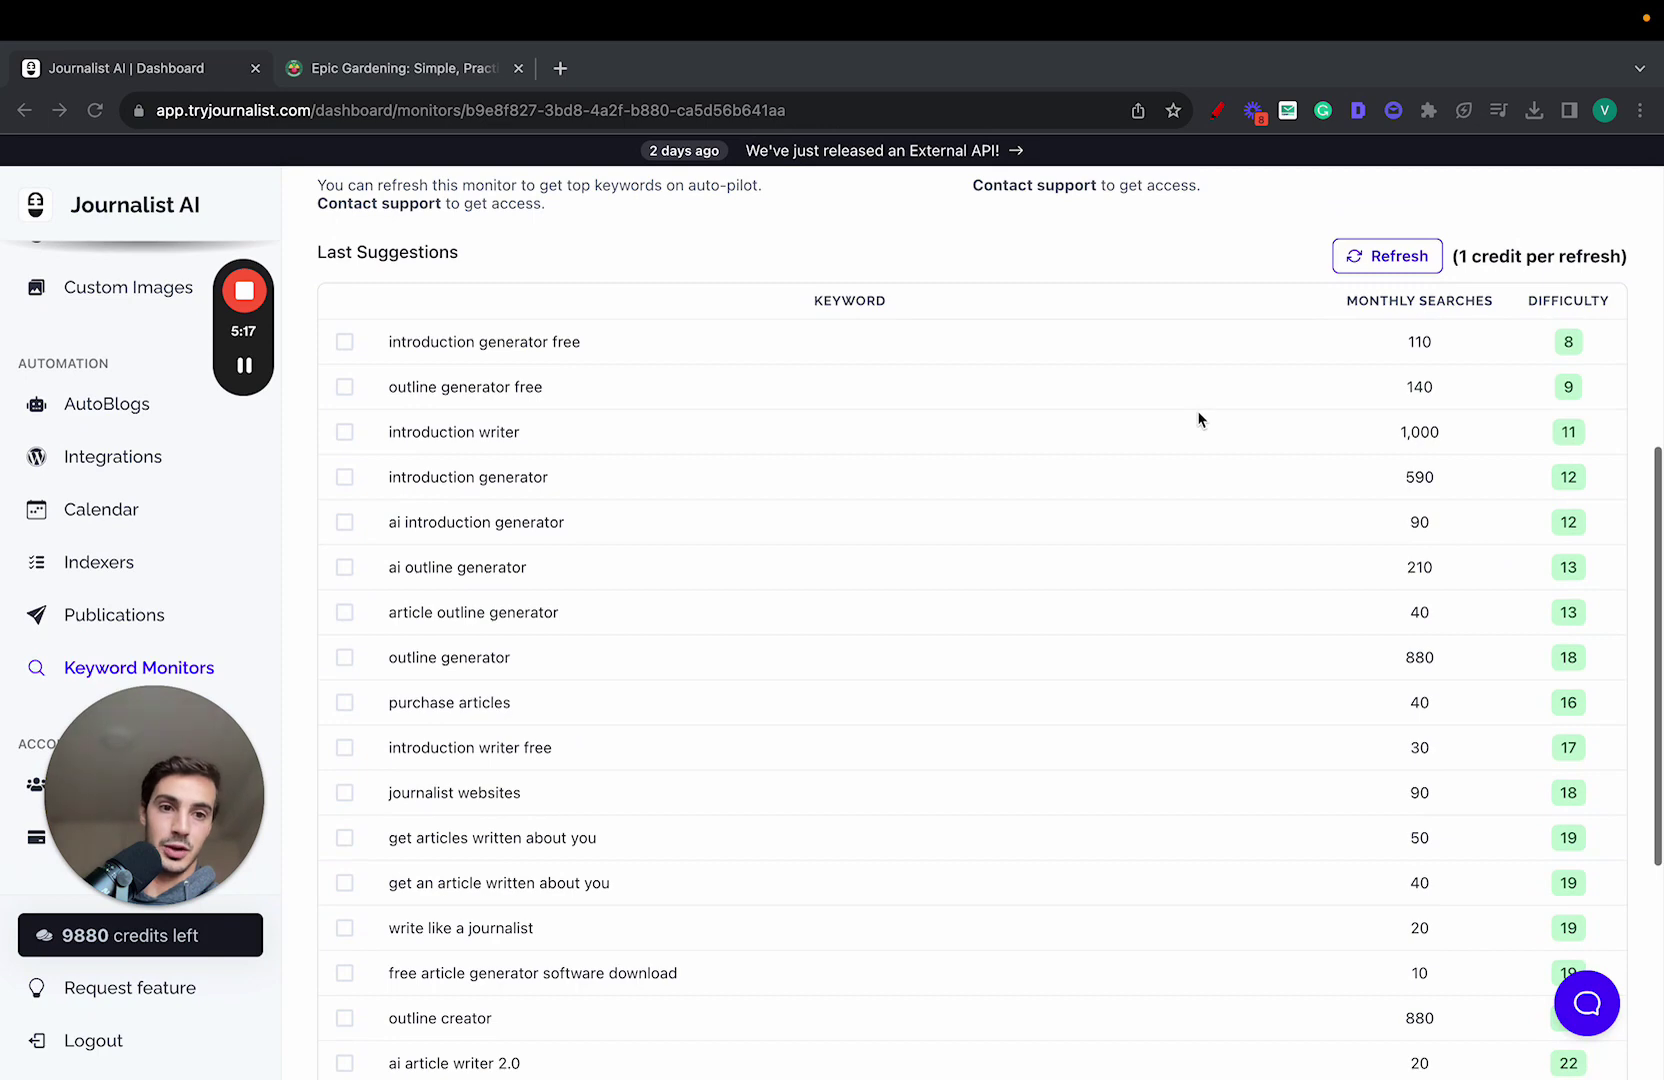
scroll(1197, 410, "down", 3)
left_click(344, 438)
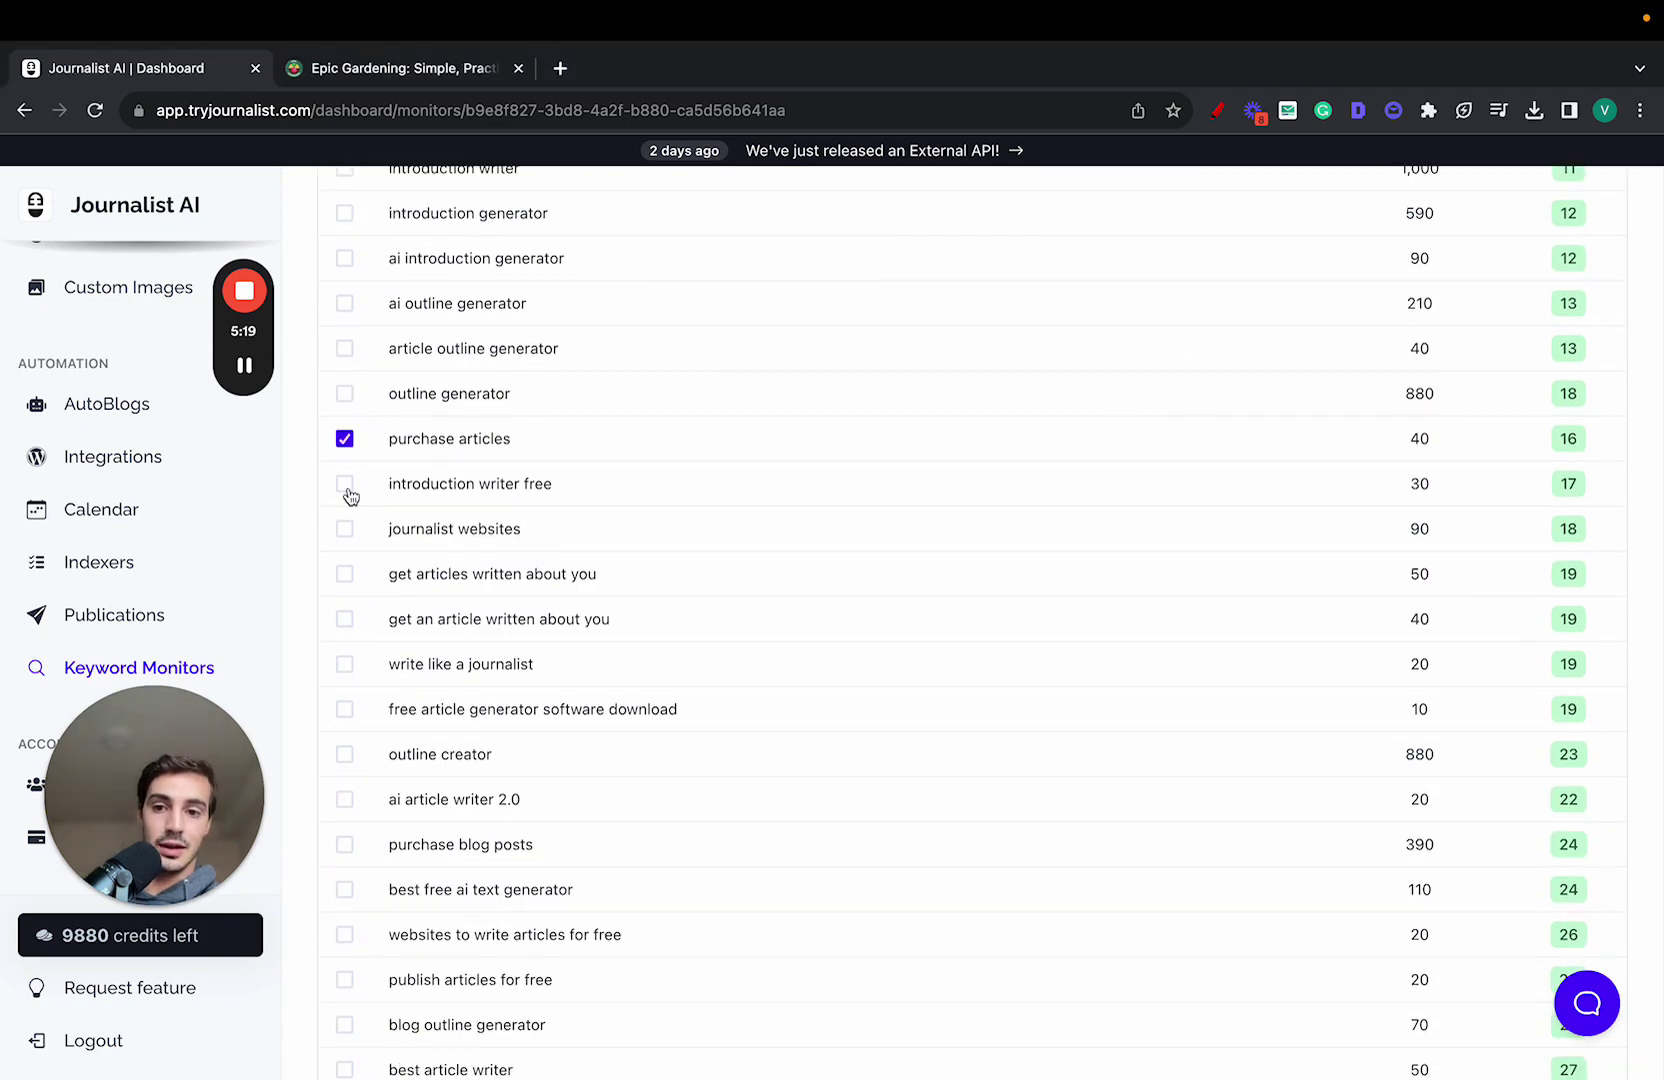
left_click(344, 483)
scroll(657, 681, "down", 3)
scroll(880, 780, "up", 10)
scroll(185, 800, "down", 3)
left_click(112, 408)
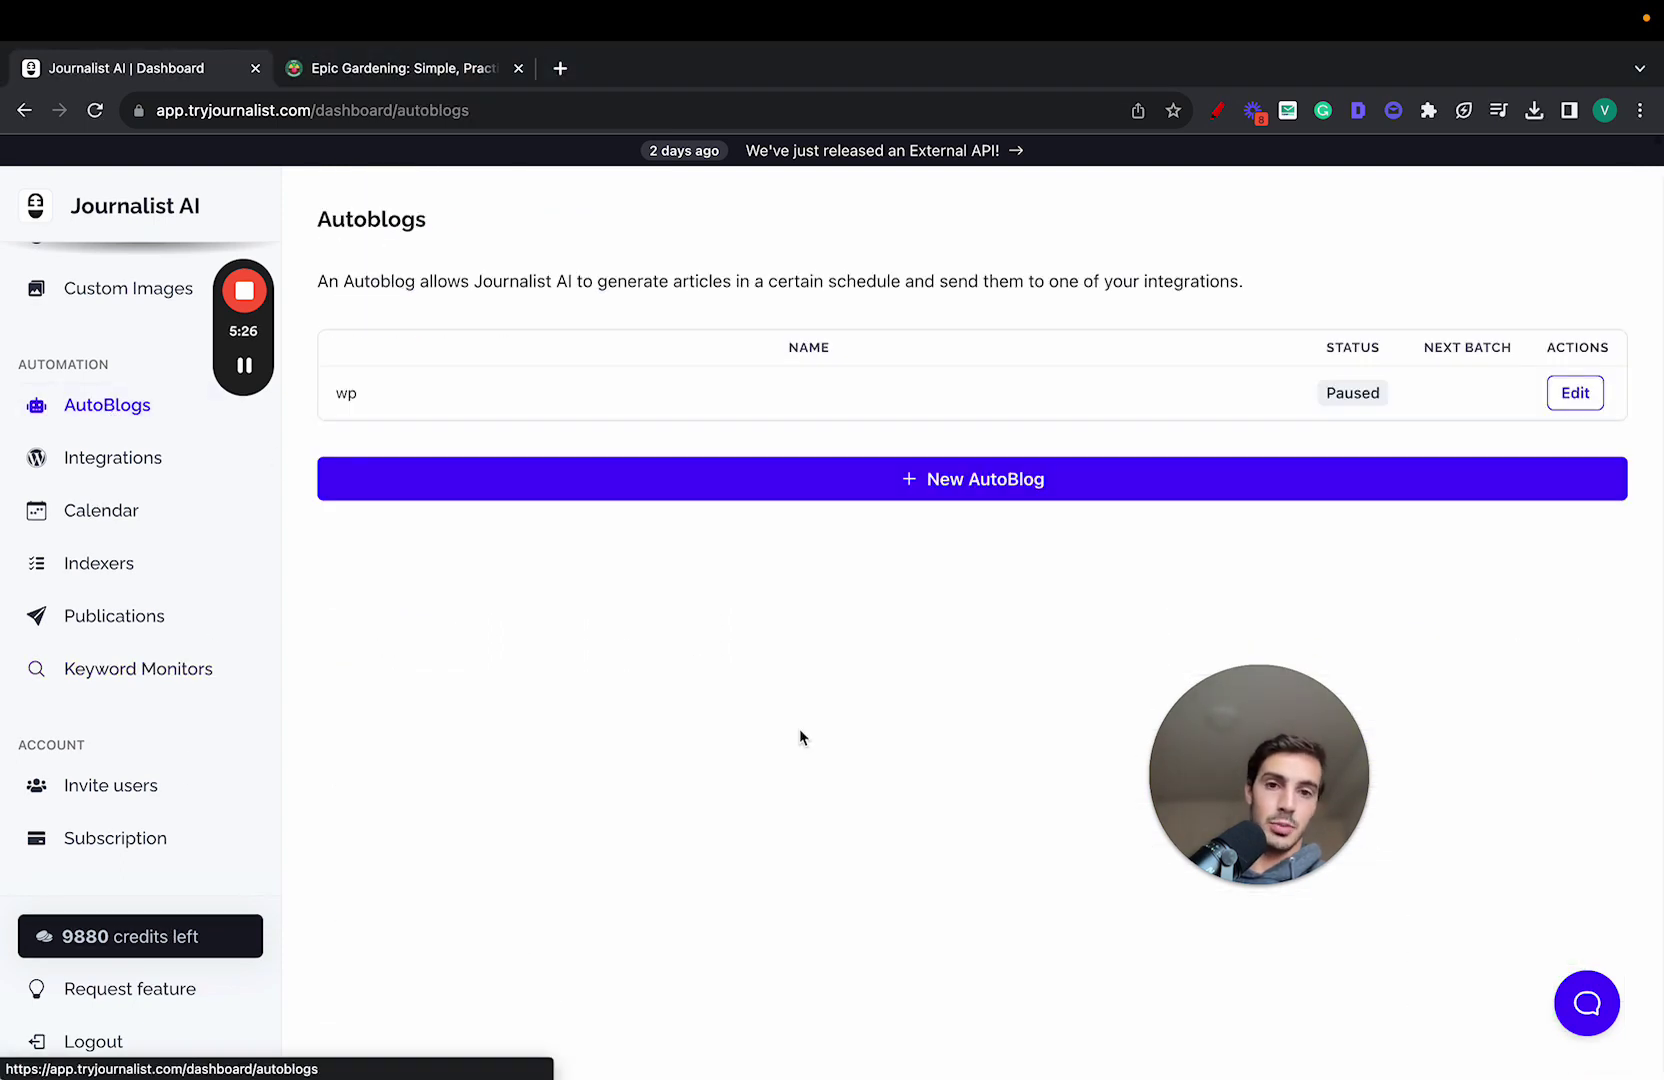
left_click_drag(1300, 810, 249, 841)
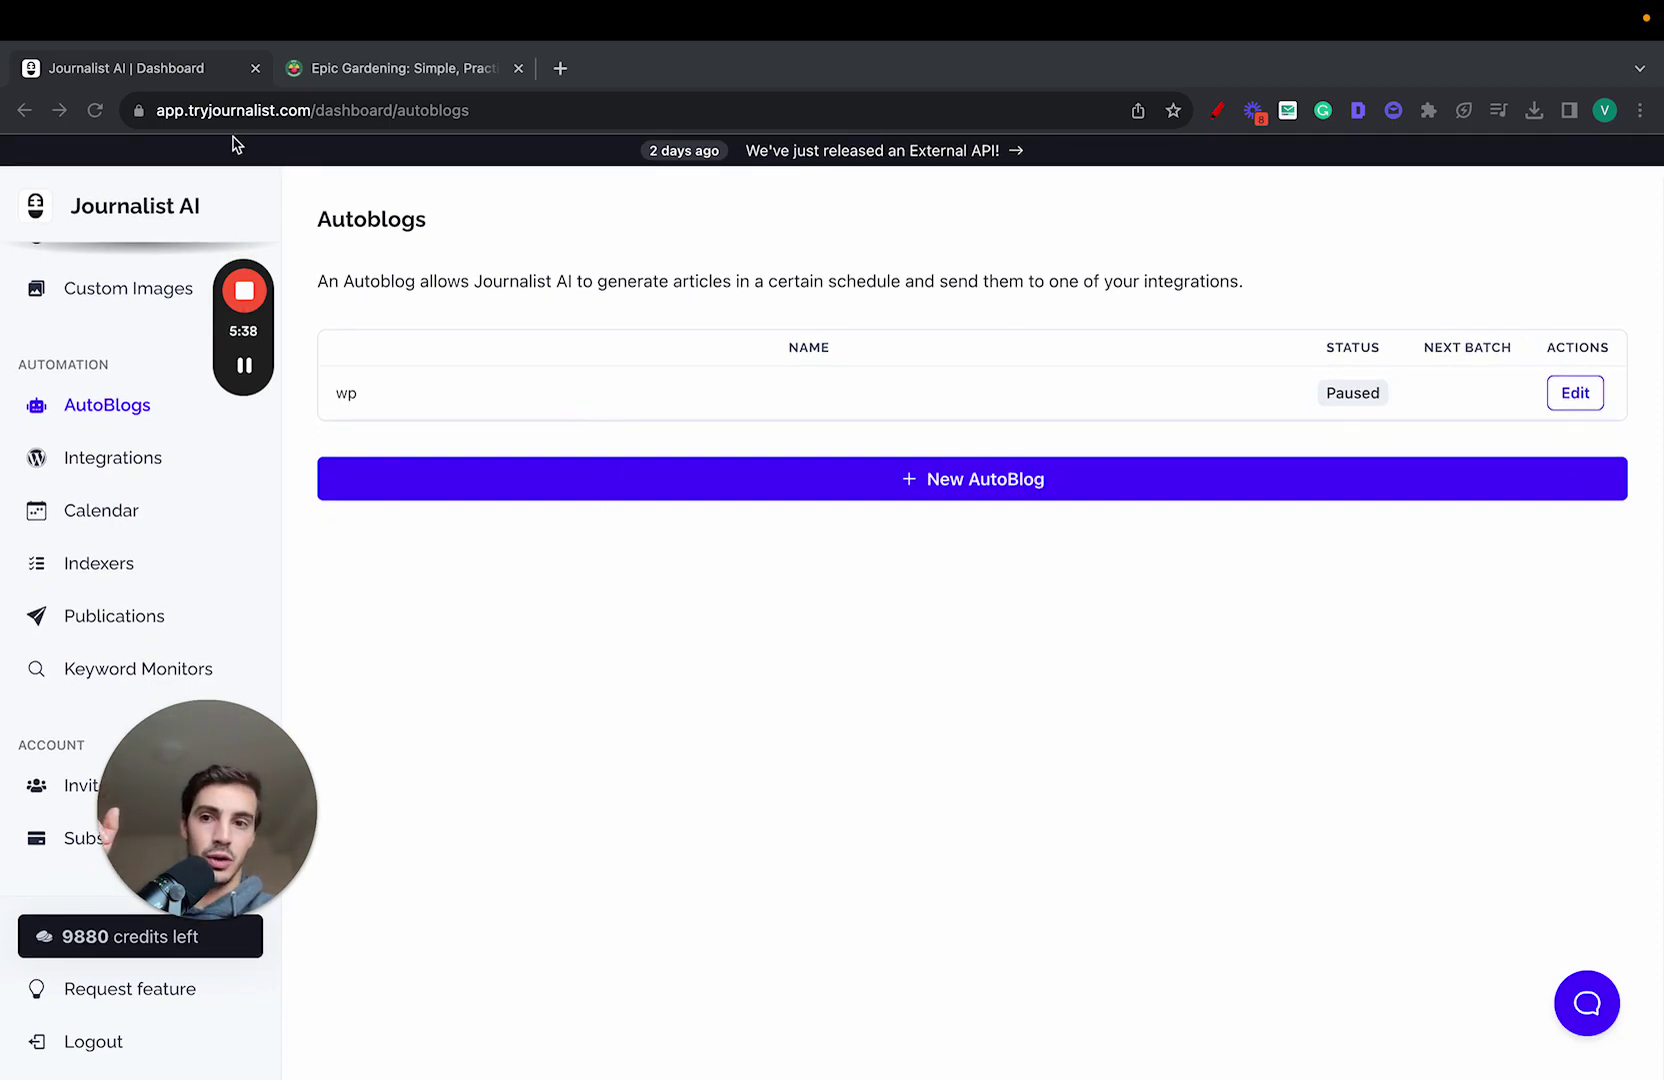
left_click(253, 112)
double_click(253, 112)
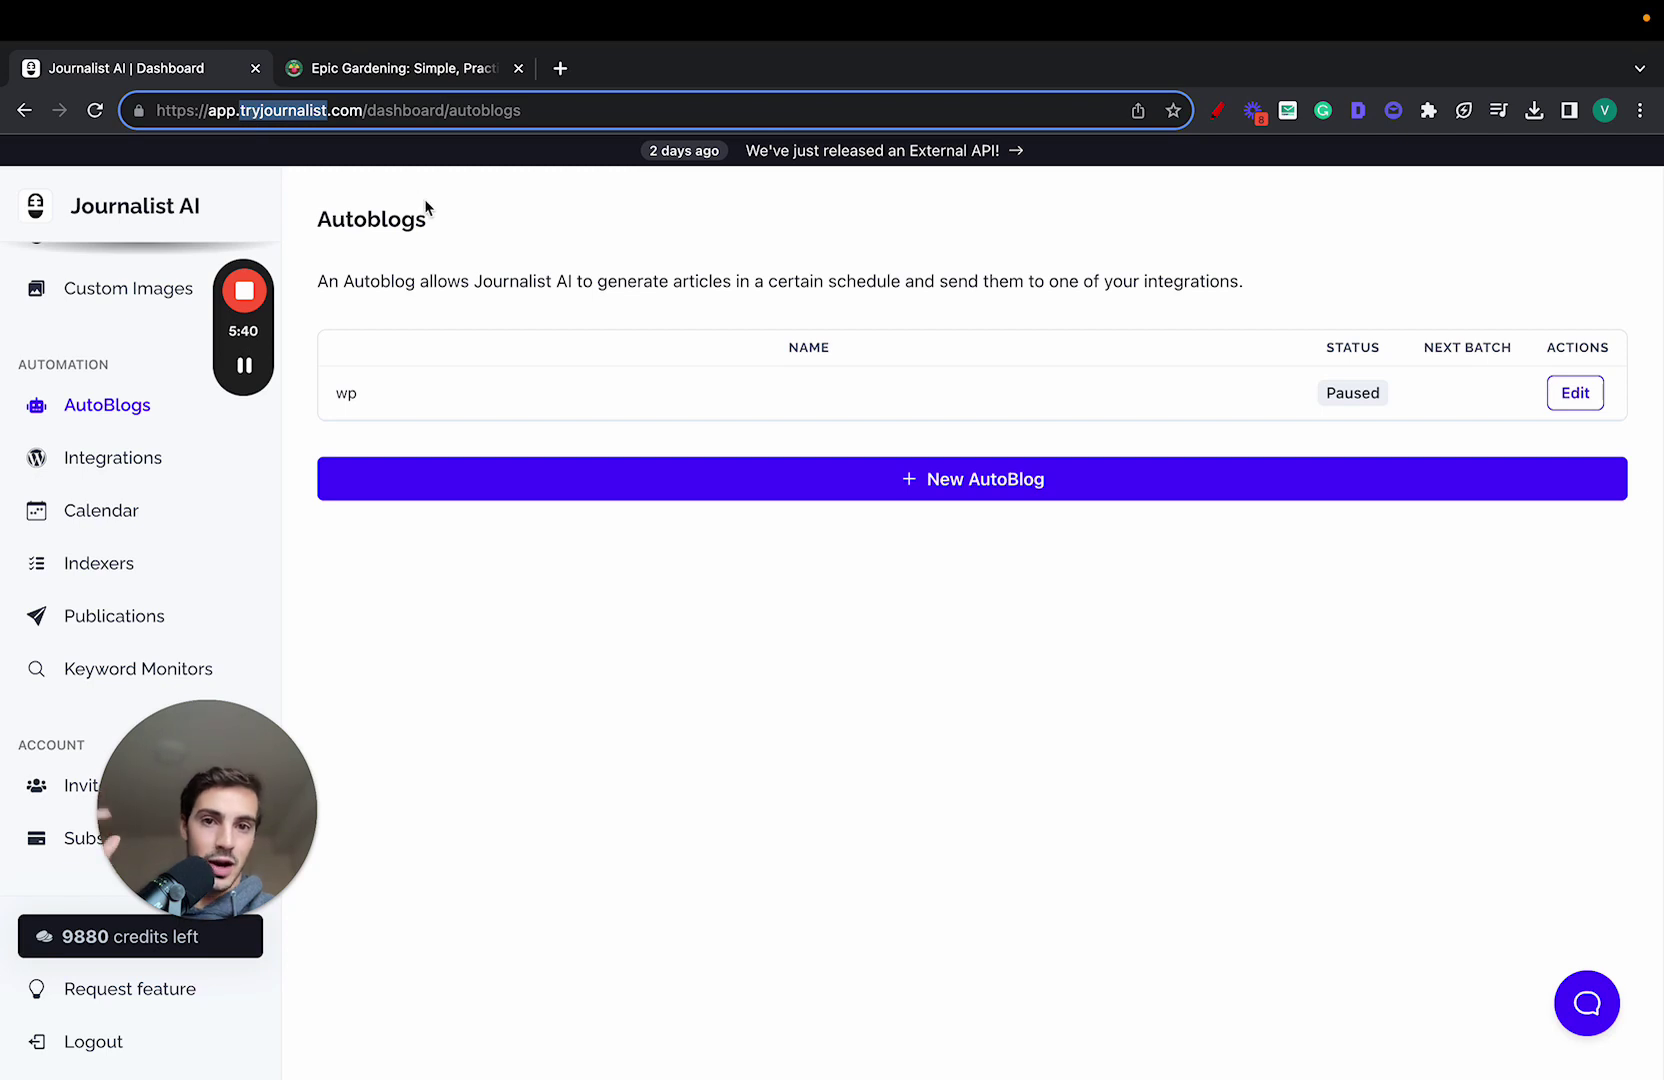